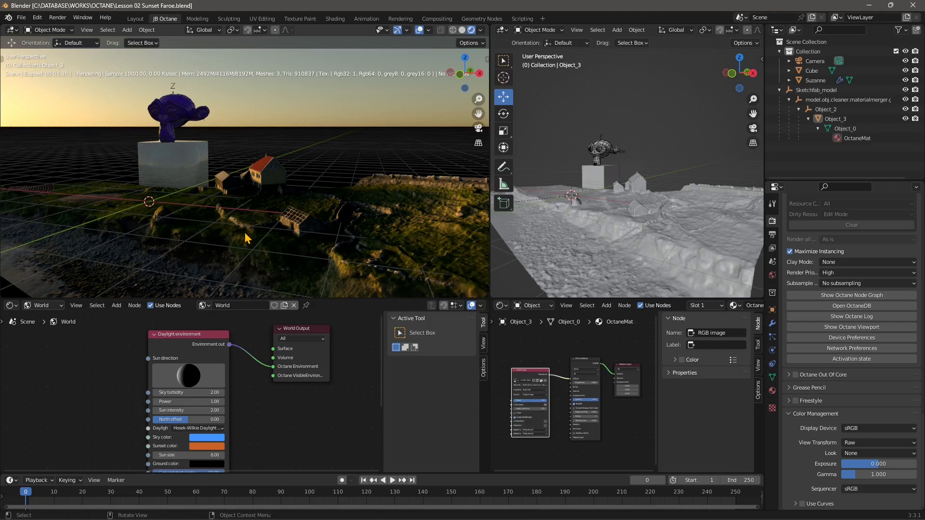
Inspect the sunset scene in the separate Octane render window and close that window.
middle_click_drag(331, 240, 314, 243)
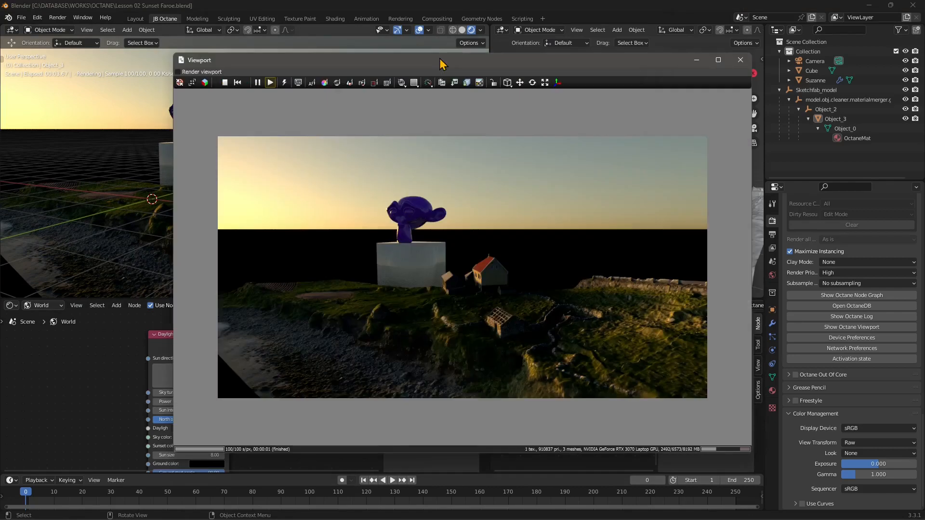
left_click_drag(440, 63, 419, 52)
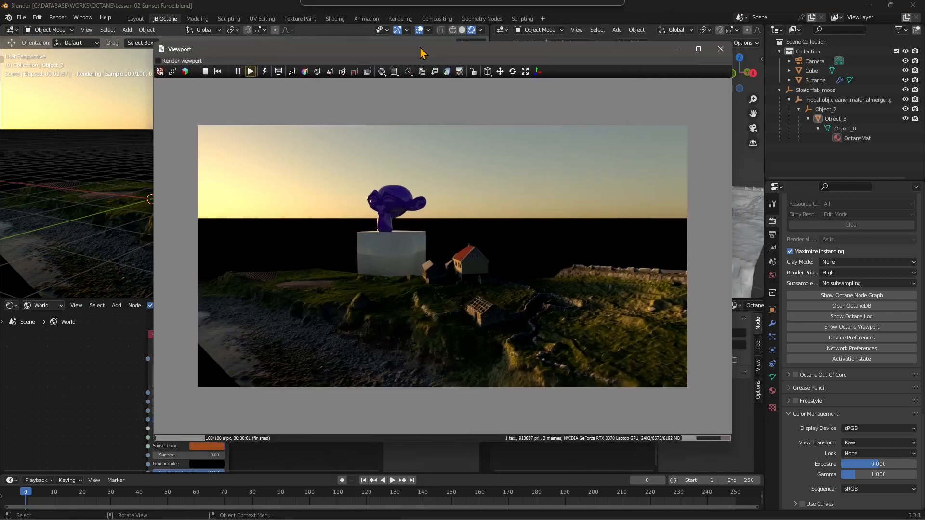
left_click_drag(154, 42, 211, 101)
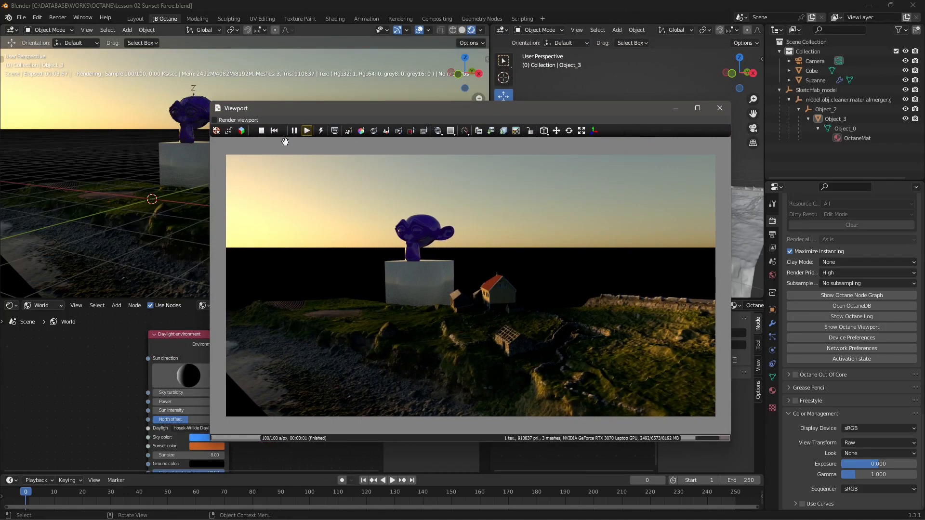
left_click(720, 108)
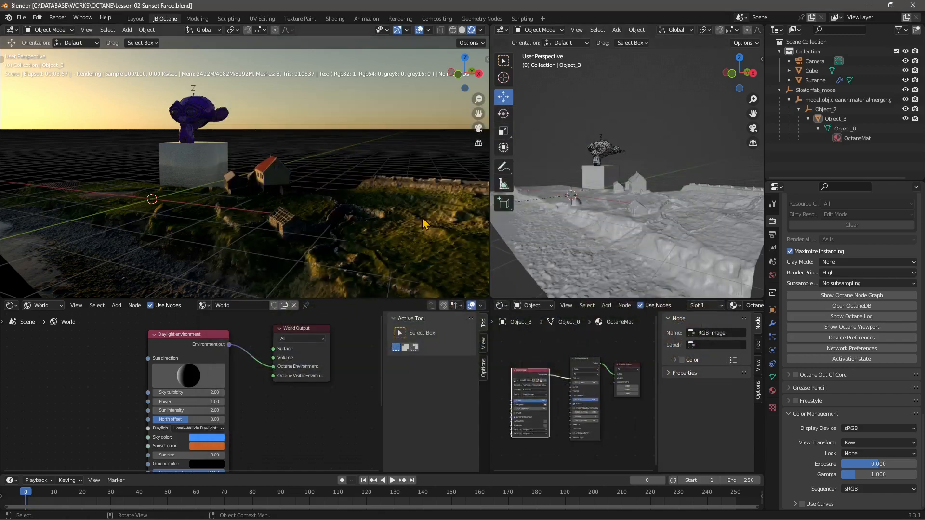
Narrow the rendered viewport and World node editor to give the solid viewport and material node editor more width.
scroll(289, 387, "down", 1)
middle_click_drag(316, 400, 312, 394)
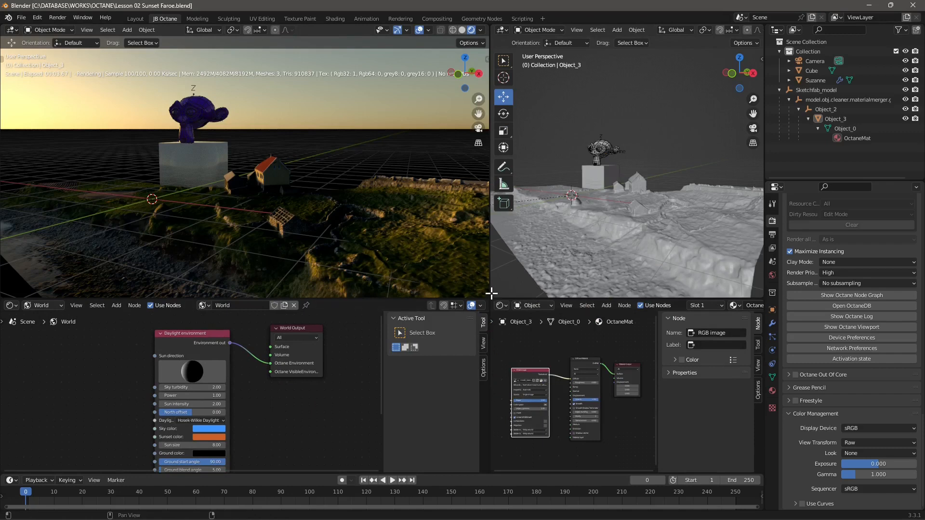
left_click_drag(491, 292, 404, 285)
double_click(147, 387)
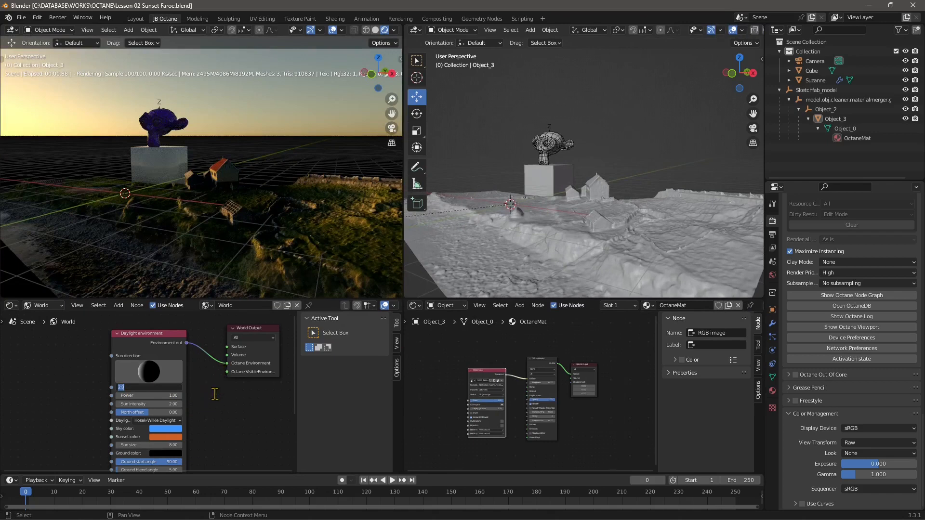
Rearrange the Daylight environment and World Output nodes side by side, leaving World Output expanded.
left_click(169, 334)
left_click_drag(169, 333, 144, 329)
left_click(232, 330)
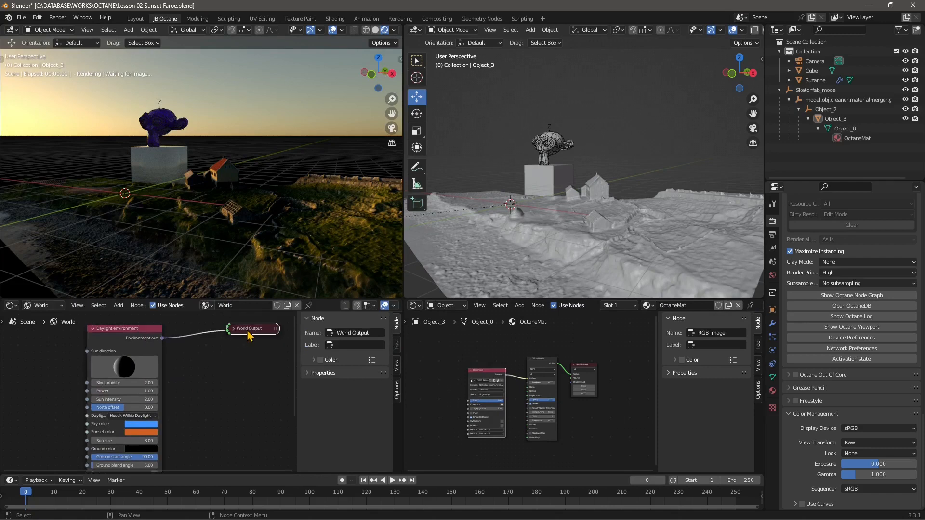
left_click_drag(247, 331, 229, 335)
left_click(213, 336)
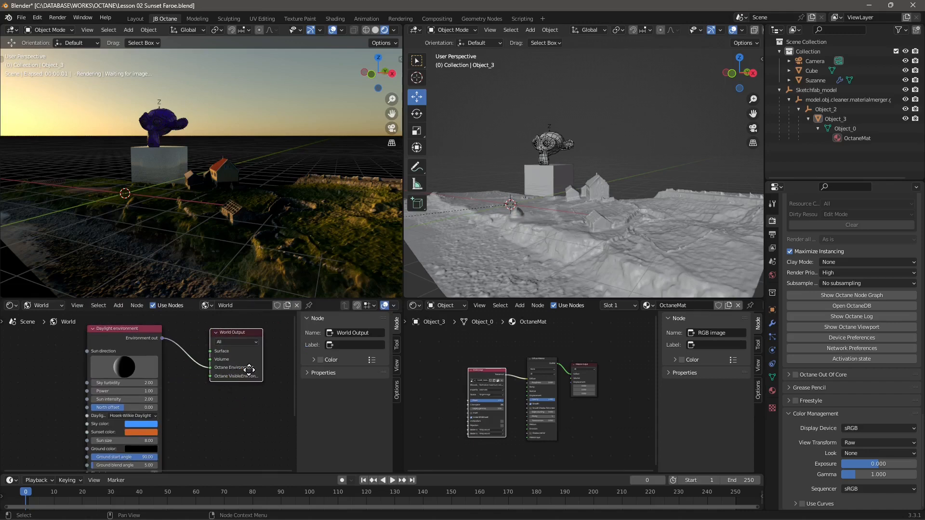
left_click_drag(251, 370, 251, 379)
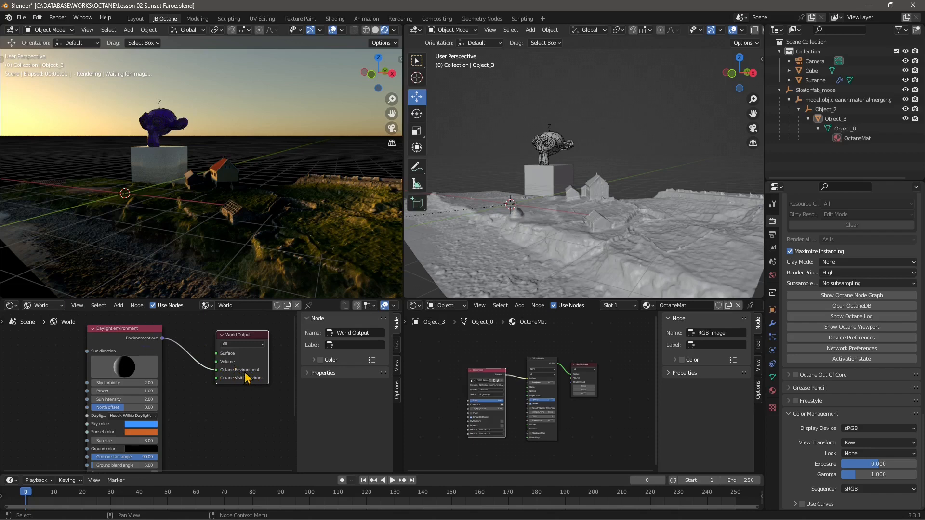
Collapse the Daylight environment node, expand it again and place it closer to World Output.
left_click(133, 336)
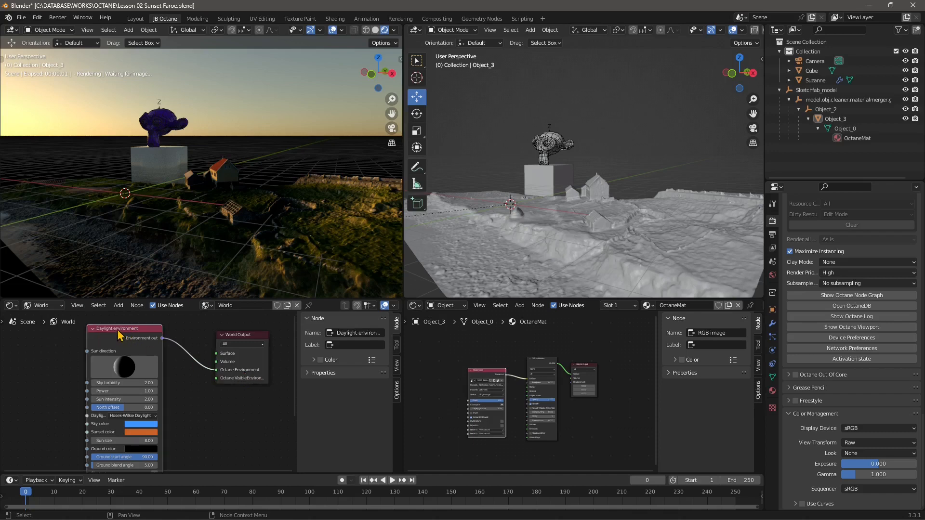
key("h")
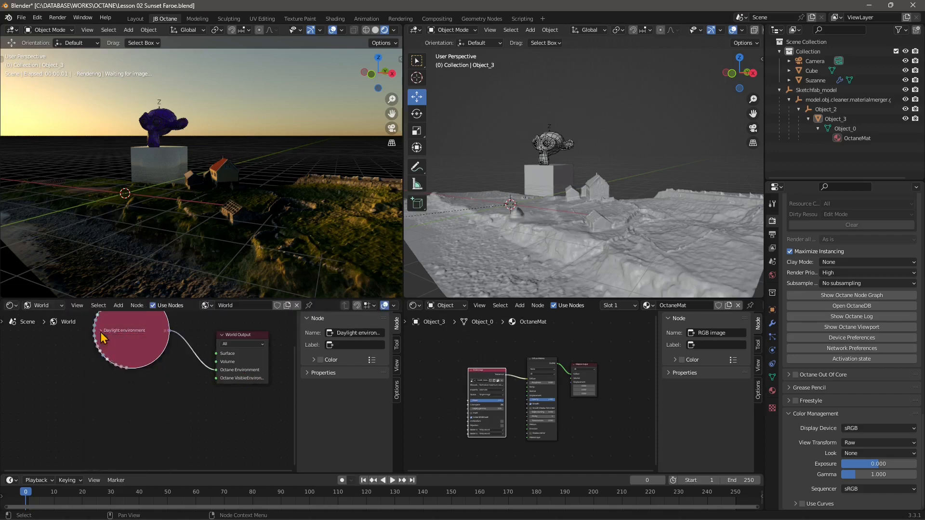
left_click_drag(135, 330, 123, 356)
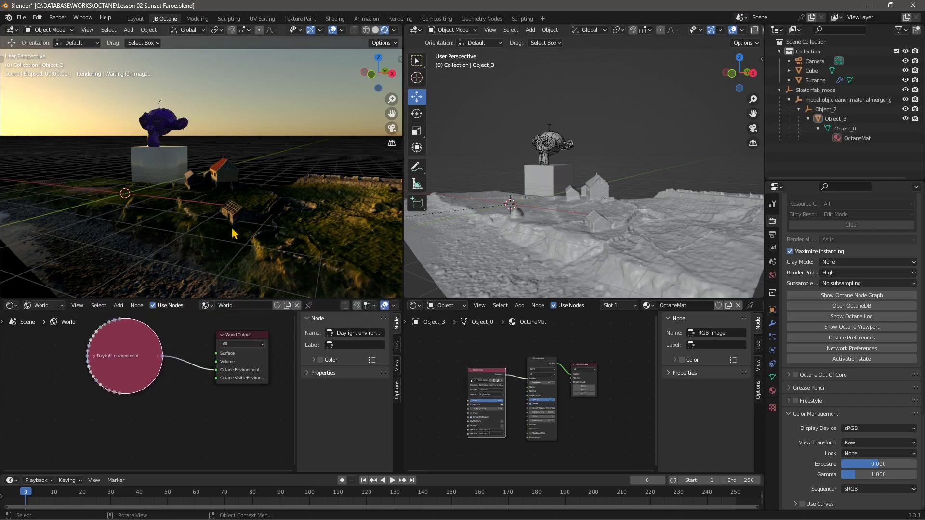
middle_click_drag(234, 234, 240, 212)
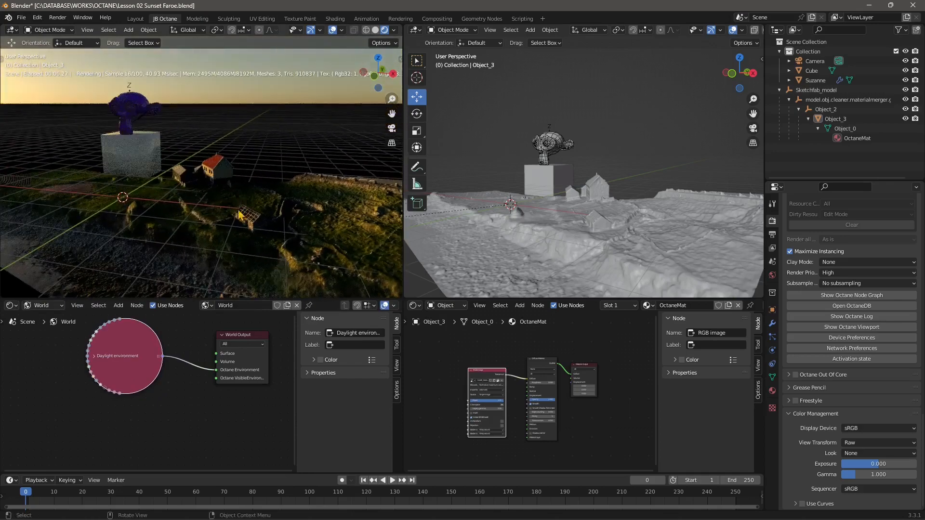
left_click(94, 356)
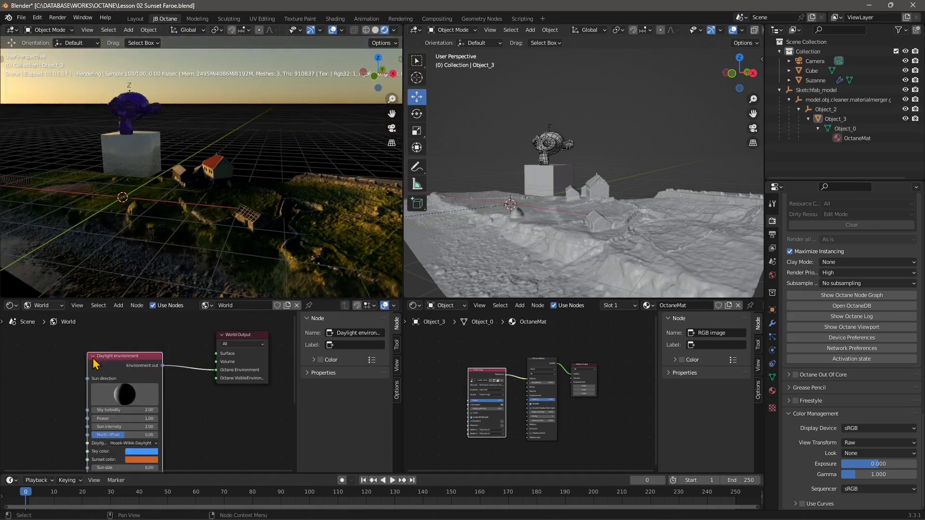
left_click_drag(104, 363, 127, 342)
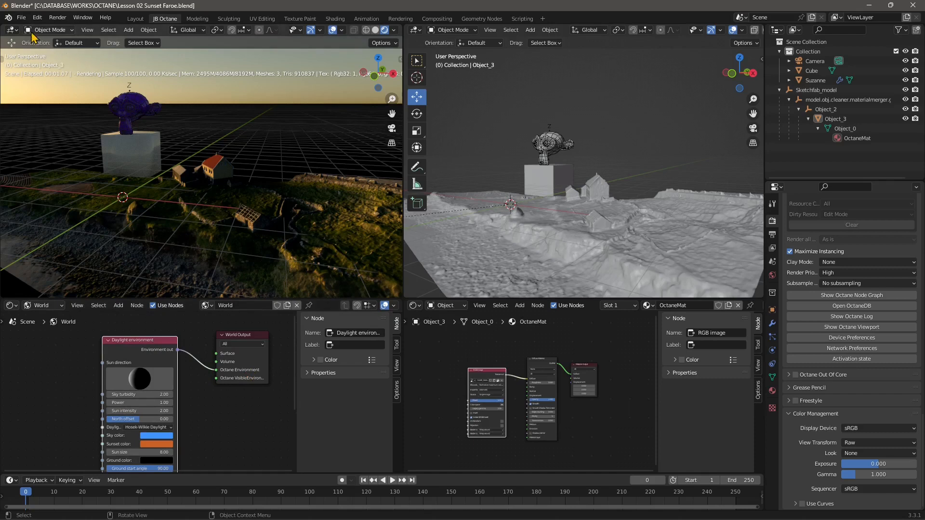
Save the current scene and open the recent file Lesson 01.blend.
left_click(21, 18)
left_click(35, 81)
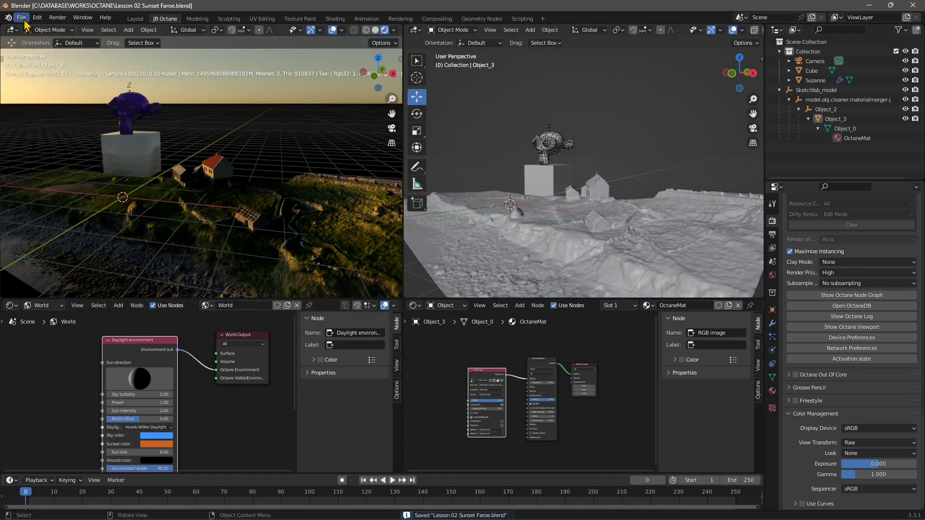
left_click(21, 18)
mouse_move(43, 68)
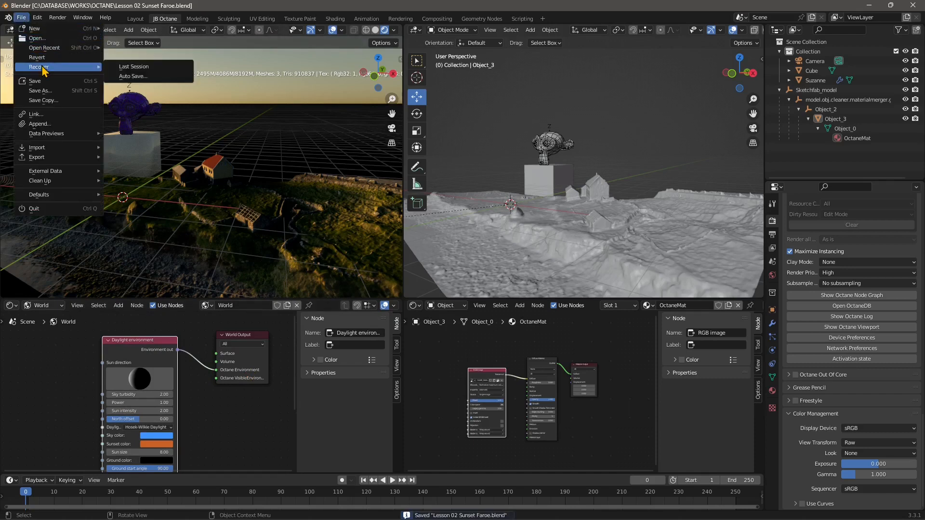
mouse_move(49, 49)
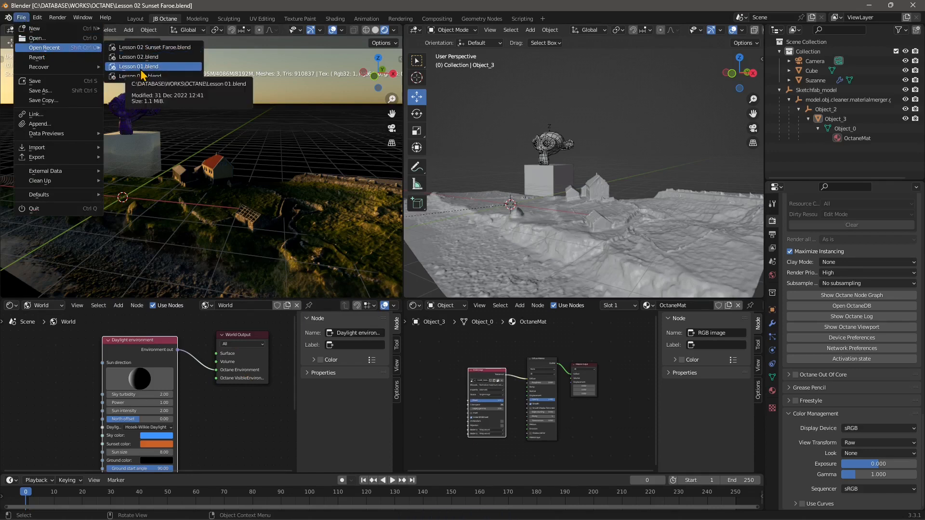
left_click(139, 67)
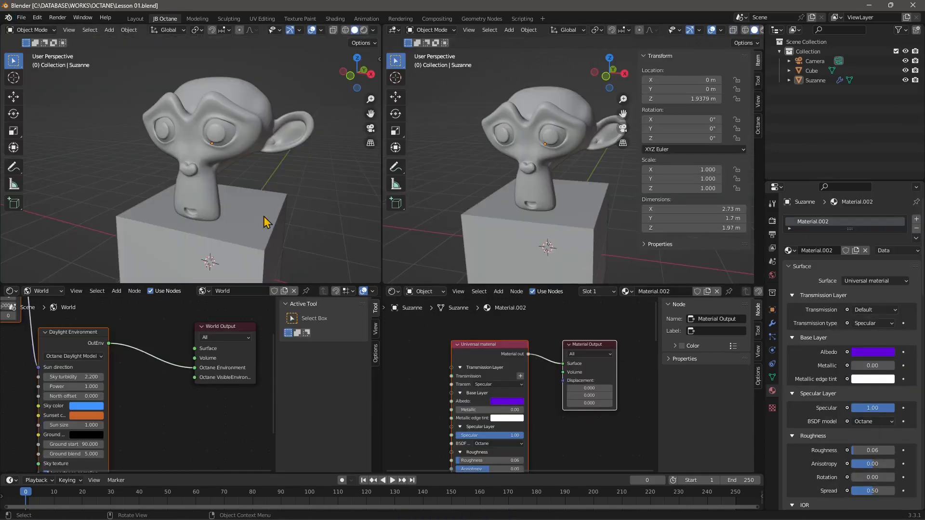
Delete the Daylight Environment and Sun Direction nodes from the World node tree.
middle_click_drag(148, 372, 170, 380)
scroll(170, 382, "down", 3)
left_click(103, 359)
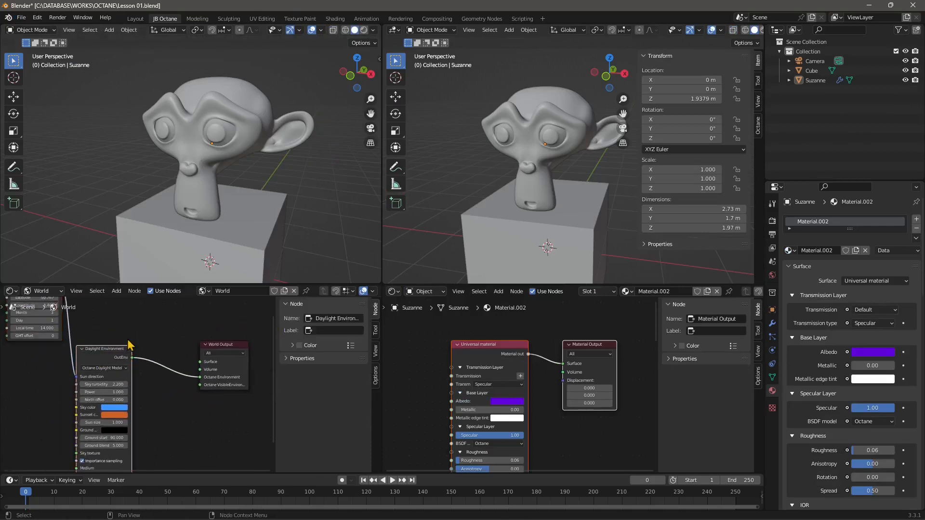
key("x")
middle_click_drag(88, 345, 145, 388)
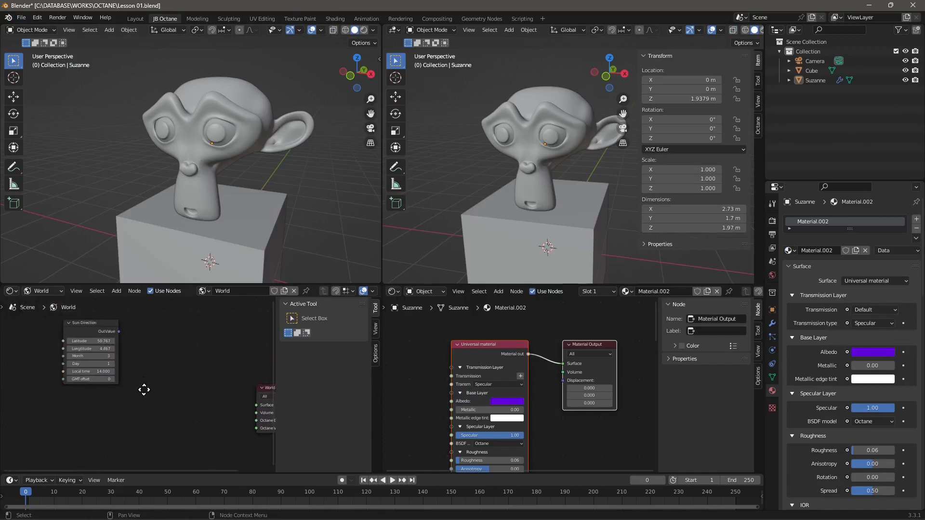
left_click(85, 323)
left_click_drag(87, 328, 84, 345)
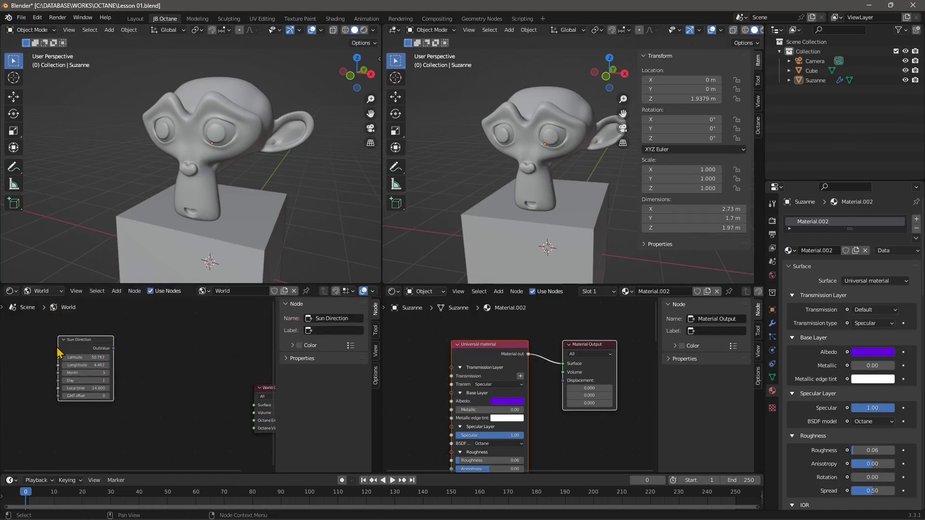
key("x")
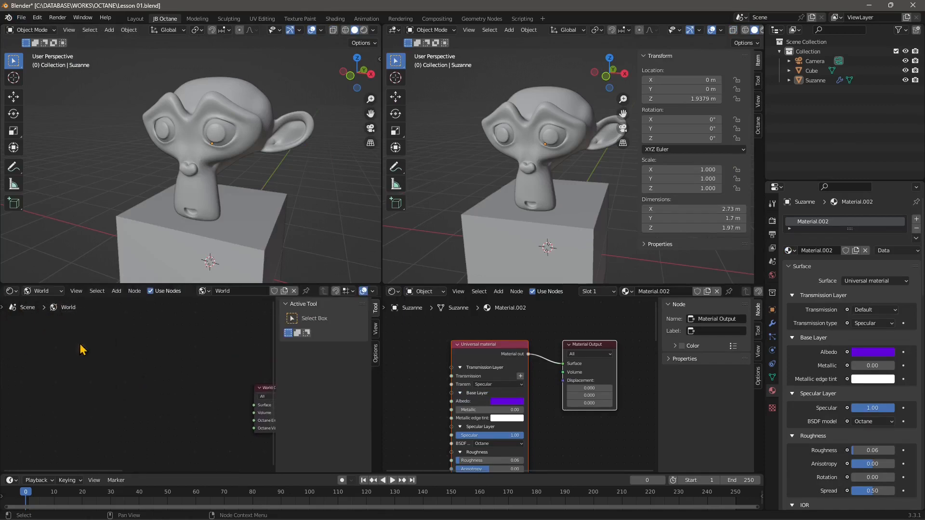
Switch the viewport above the World node editor to rendered shading and slightly shift the World Output node.
middle_click_drag(162, 378, 74, 338)
scroll(120, 369, "up", 5)
middle_click_drag(138, 381, 89, 383)
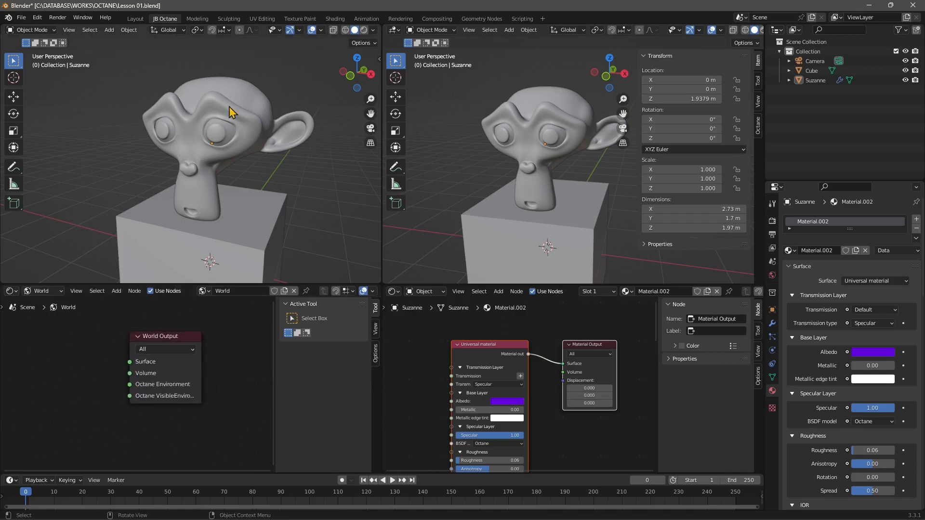
left_click(364, 30)
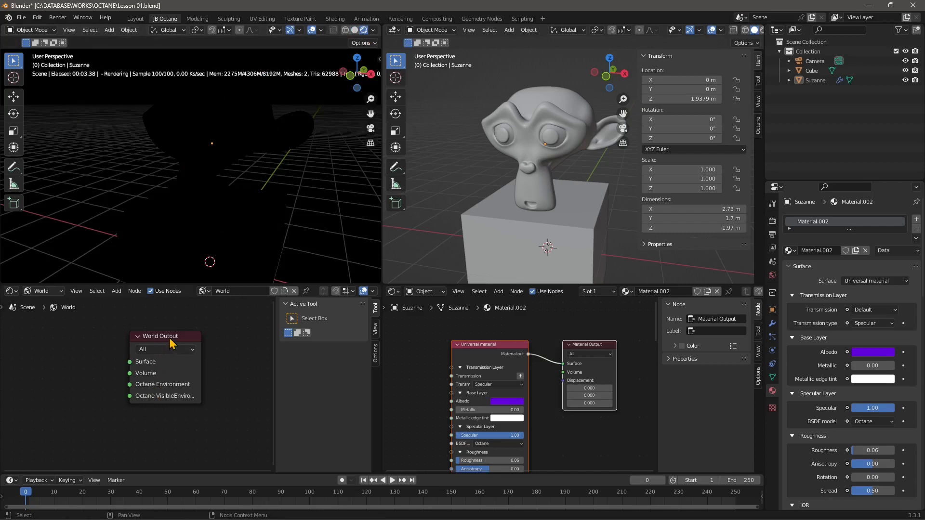
left_click_drag(171, 343, 176, 345)
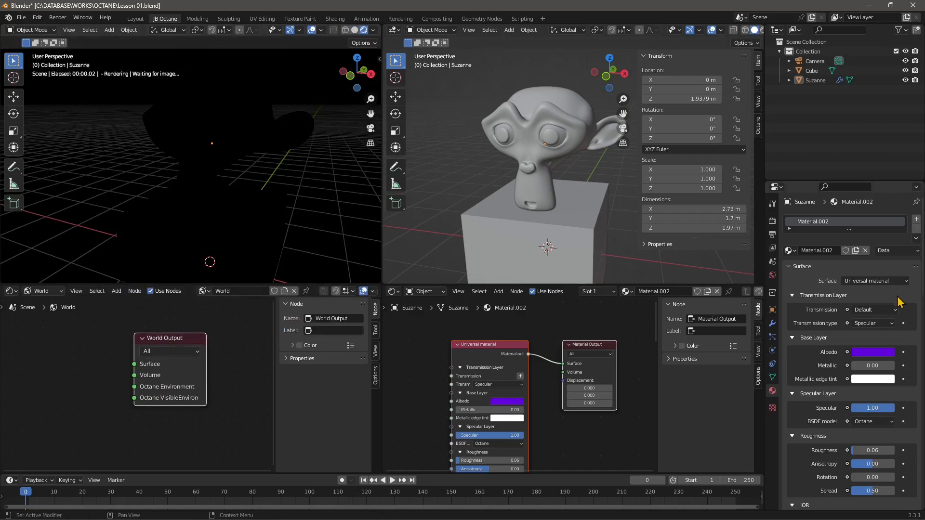
Set the world's Octane Environment to Texture environment and arrange its node beside World Output.
left_click(772, 276)
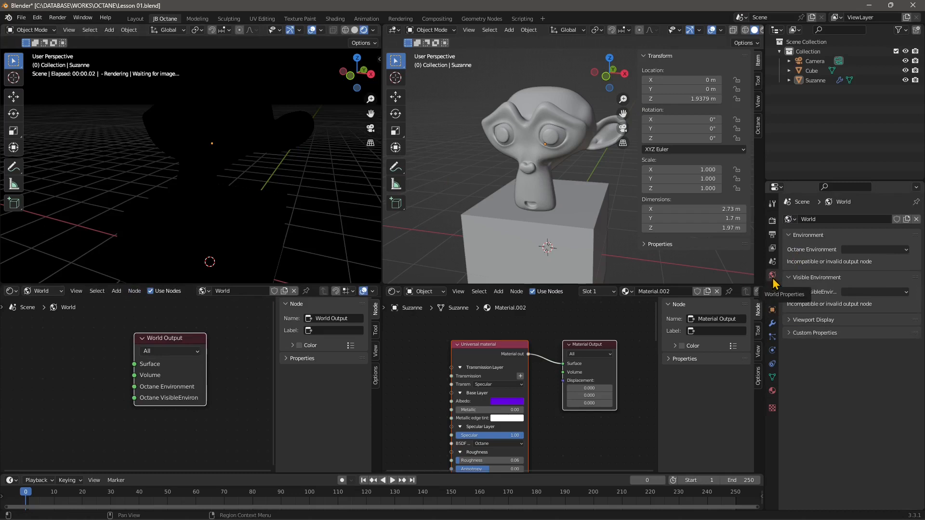
left_click(858, 249)
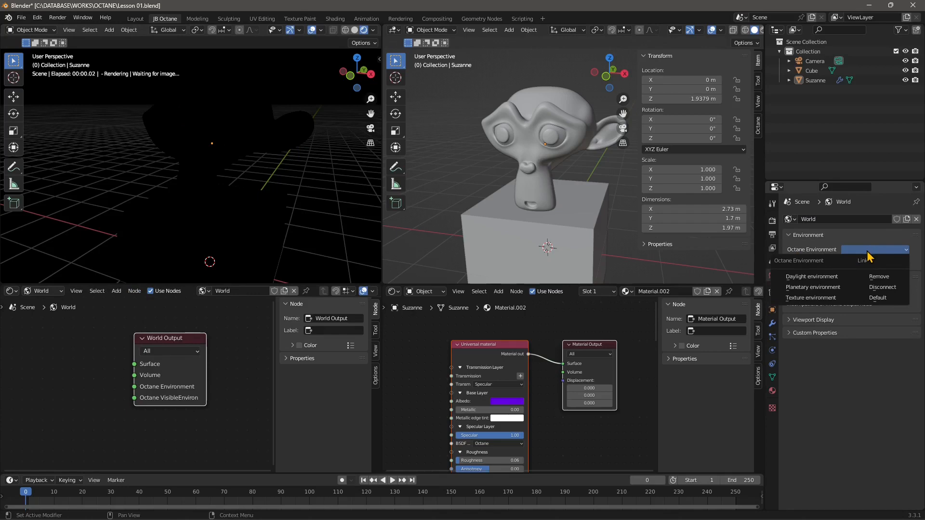
left_click(811, 298)
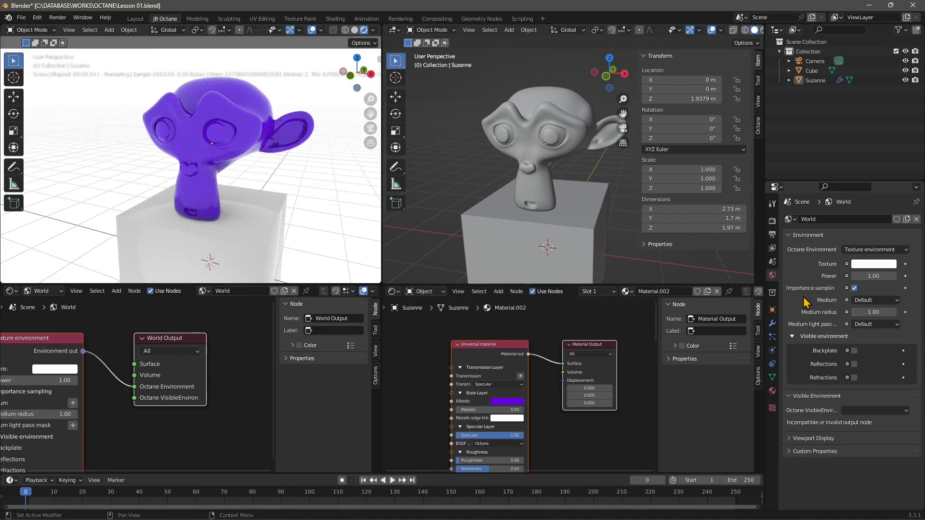
key("Home")
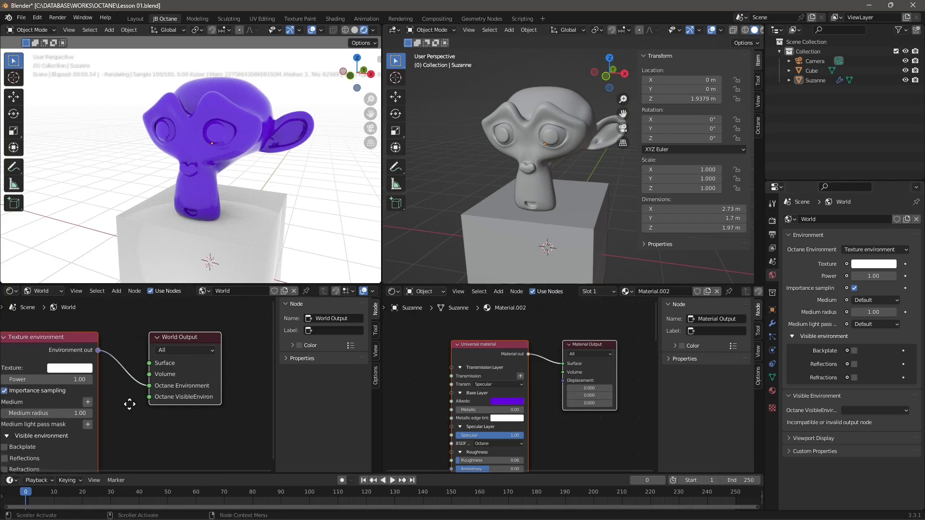
scroll(155, 407, "down", 1)
middle_click_drag(155, 420, 158, 410)
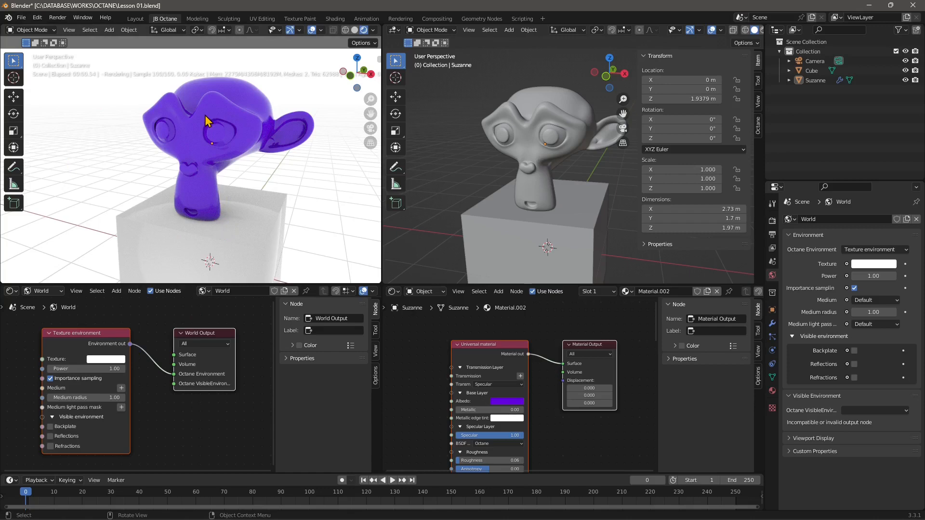
left_click_drag(205, 333, 210, 327)
left_click_drag(93, 328, 87, 334)
left_click_drag(215, 376, 215, 378)
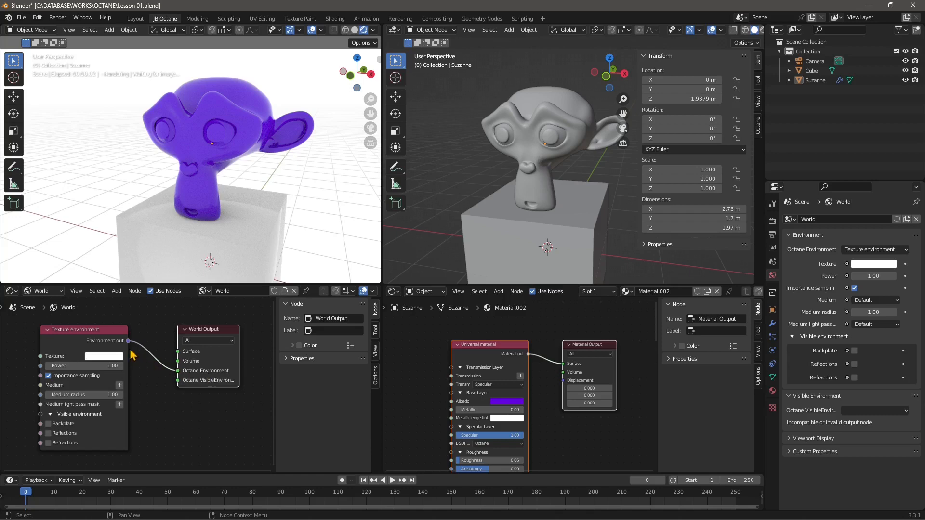
Delete the Texture environment node from the World node tree.
left_click(80, 332)
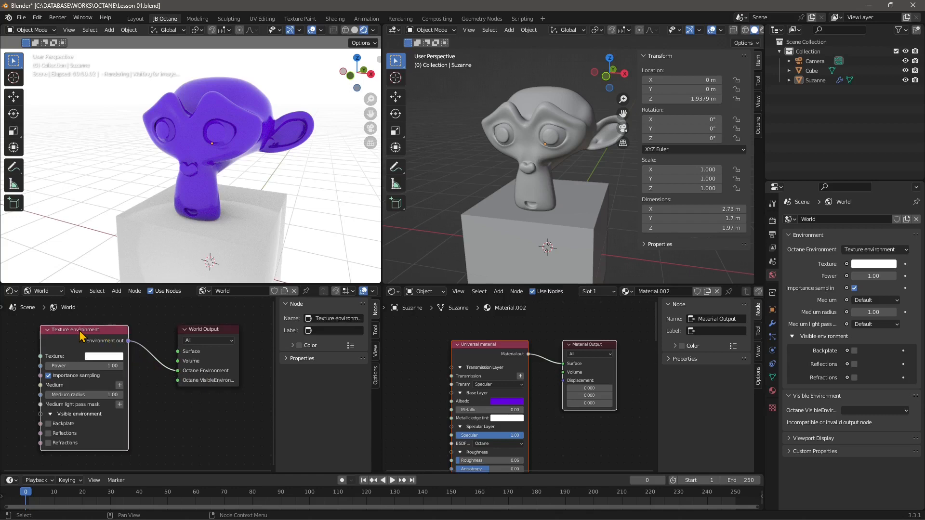
key("x")
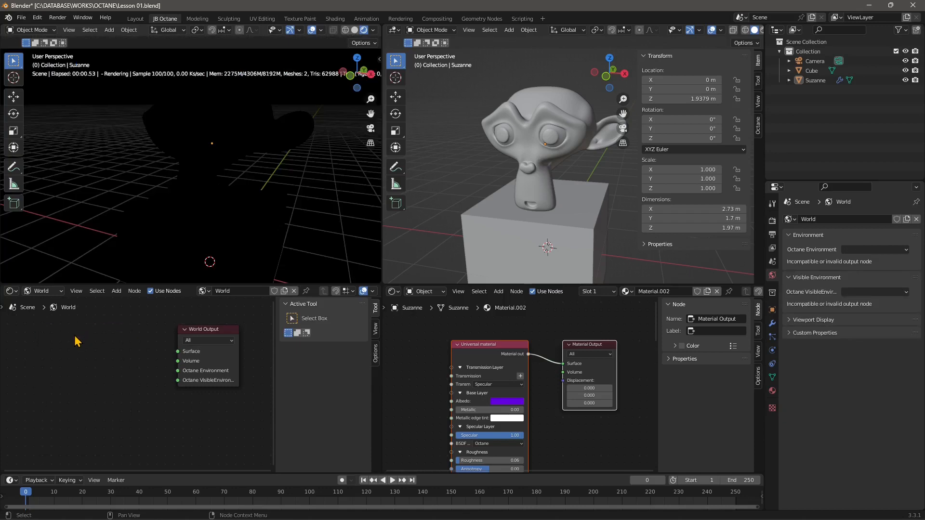
scroll(103, 365, "up", 2)
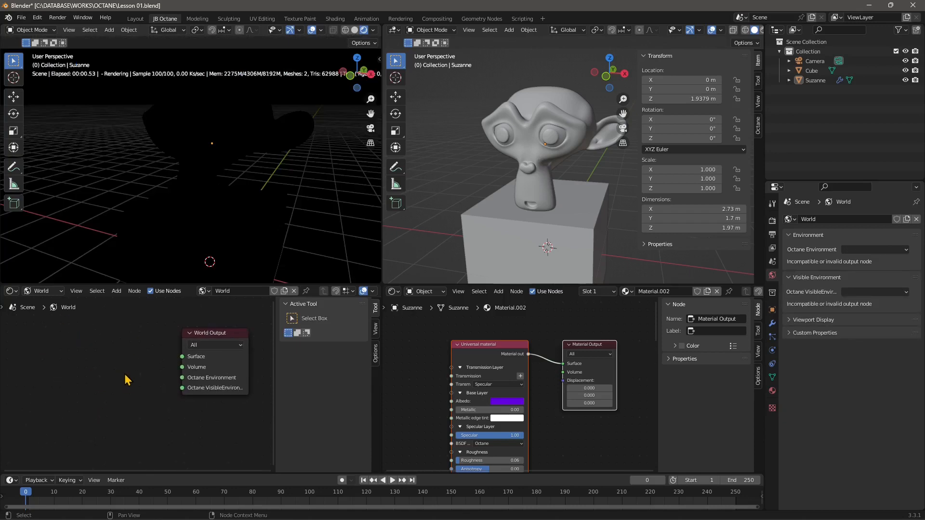
Add an Area light to the scene containing the monkey head and cube.
middle_click_drag(125, 360, 128, 355)
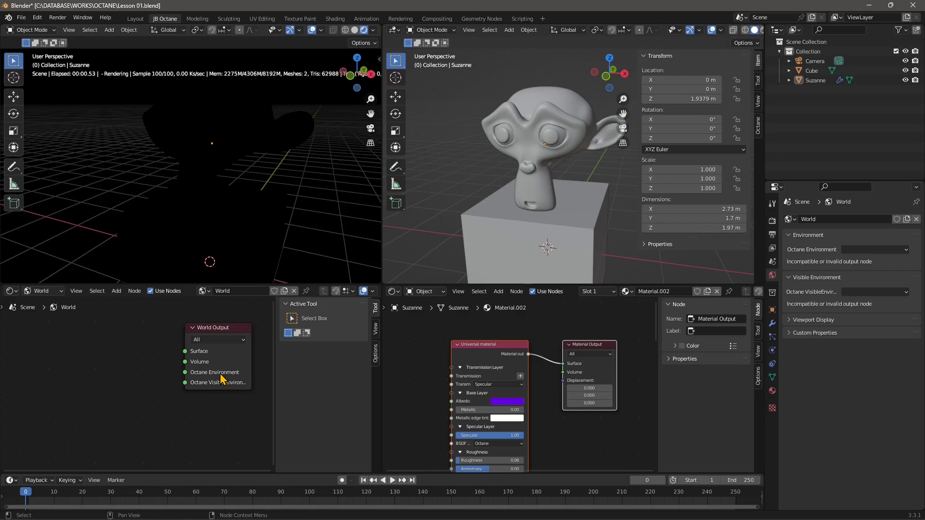
middle_click_drag(524, 408, 526, 395)
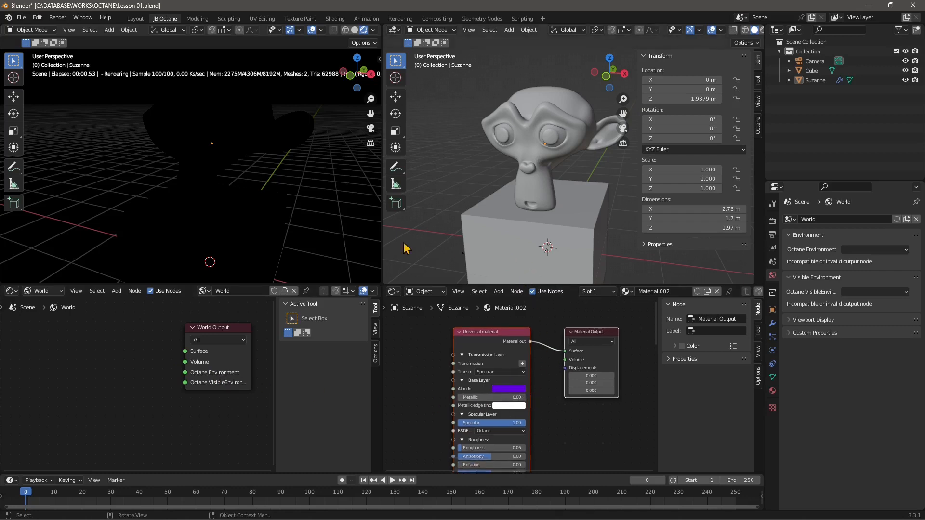
scroll(480, 179, "down", 5)
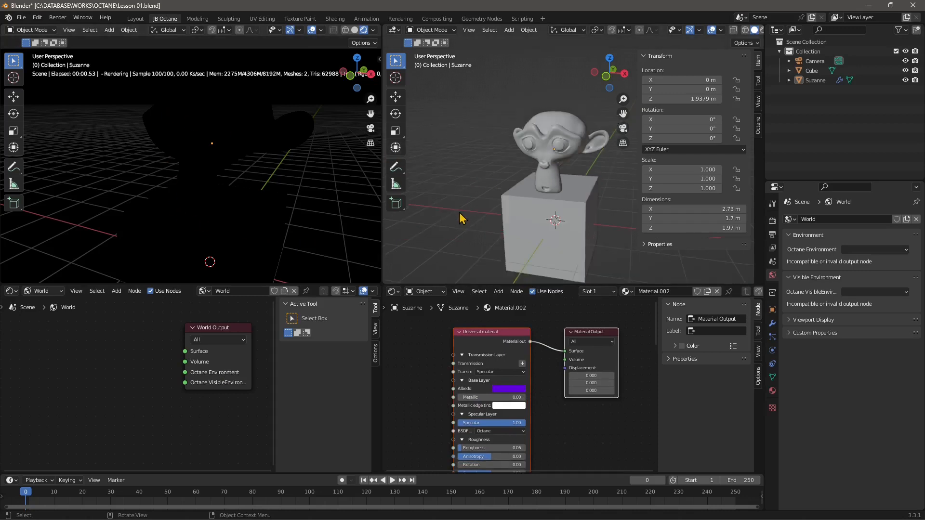
middle_click_drag(479, 181, 532, 209)
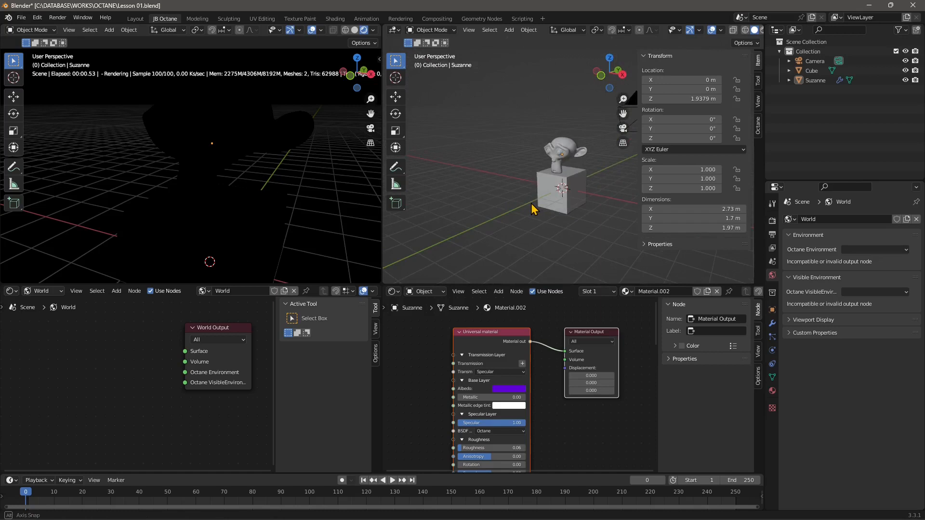
left_click(509, 30)
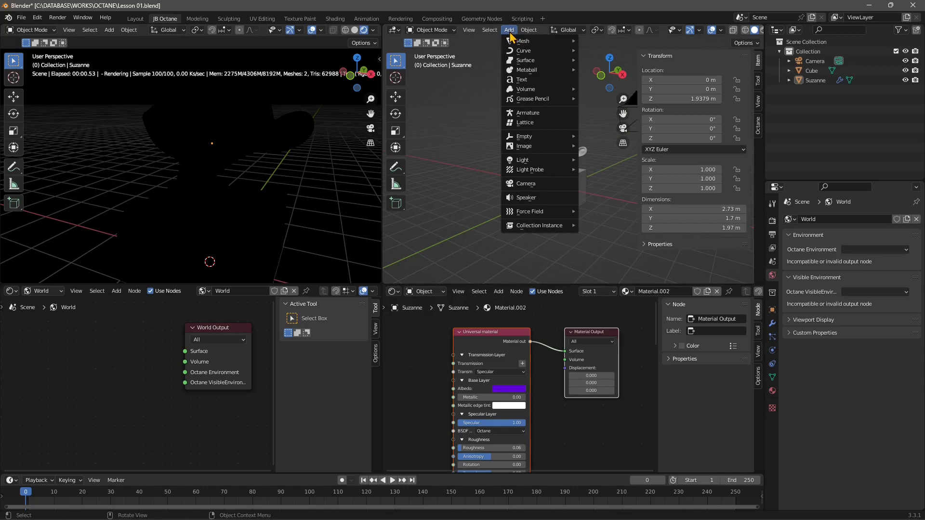
mouse_move(520, 166)
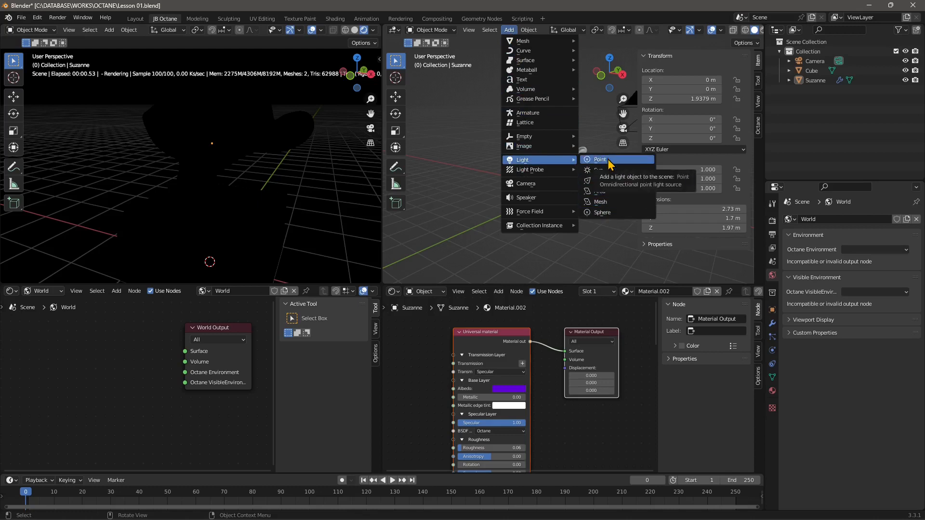
left_click(600, 192)
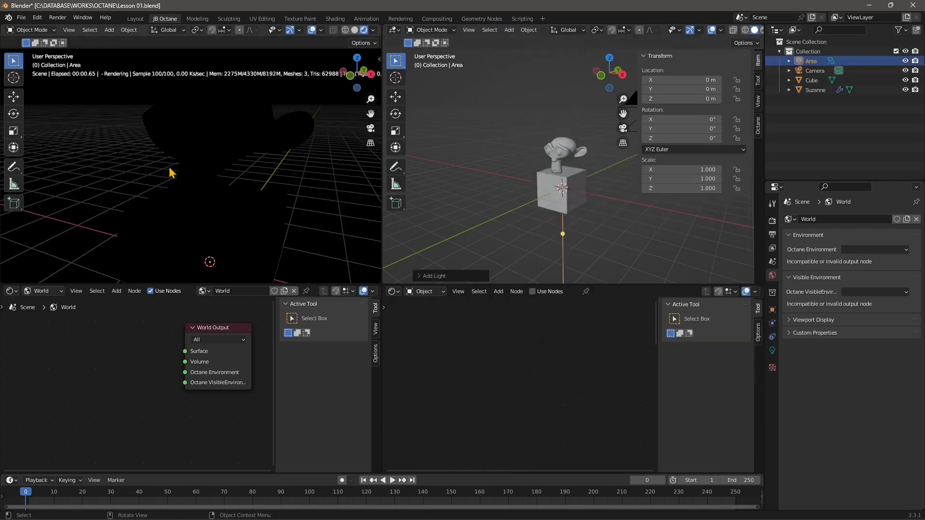
Move the area light up to about 4.19 m on Z and along Y to about -2.61 m.
left_click(14, 97)
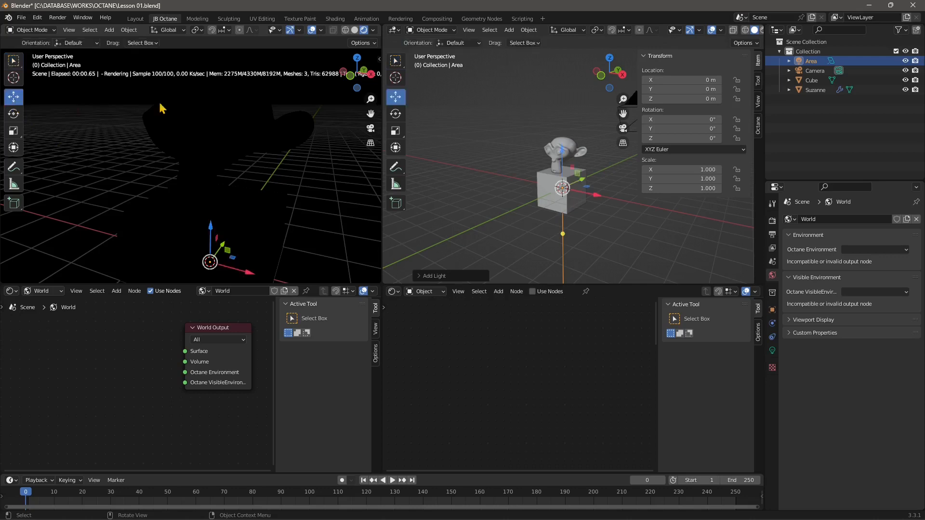
left_click_drag(563, 158, 589, 107)
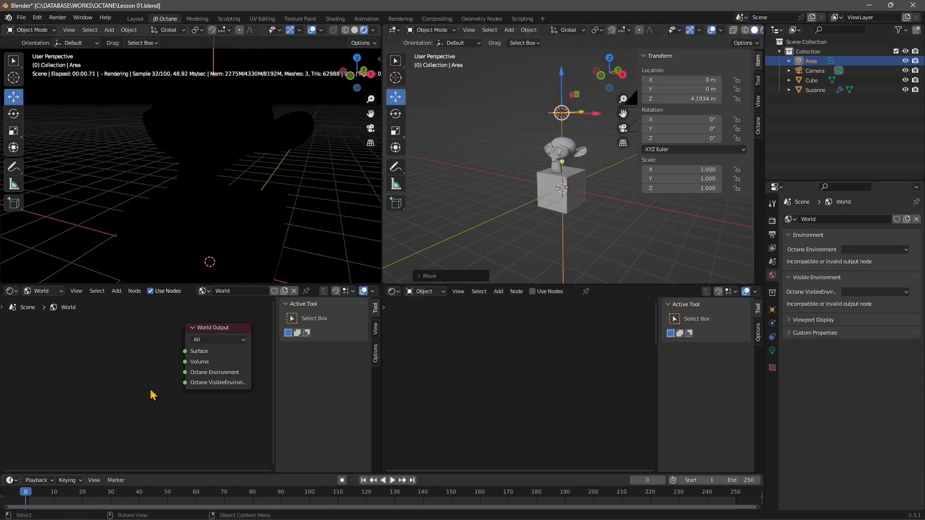
middle_click_drag(155, 391, 131, 402)
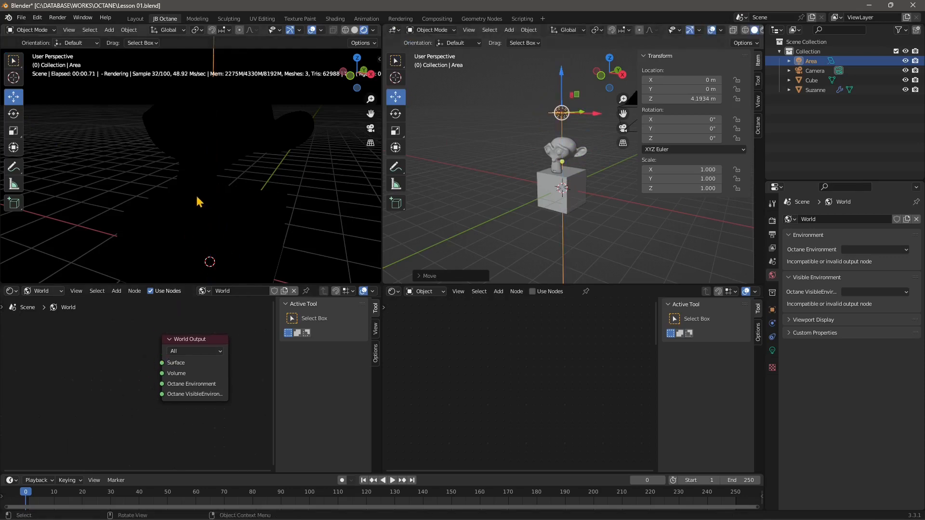
scroll(199, 202, "down", 6)
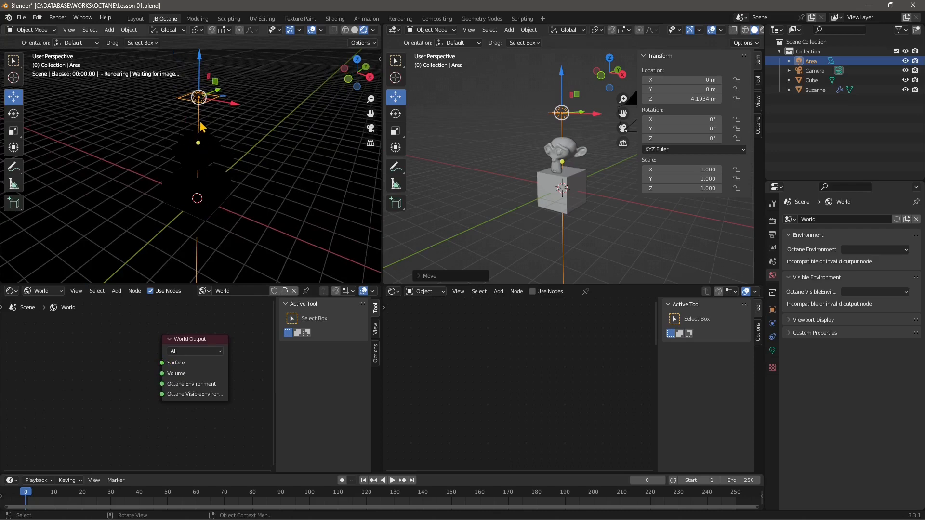
scroll(202, 127, "up", 3)
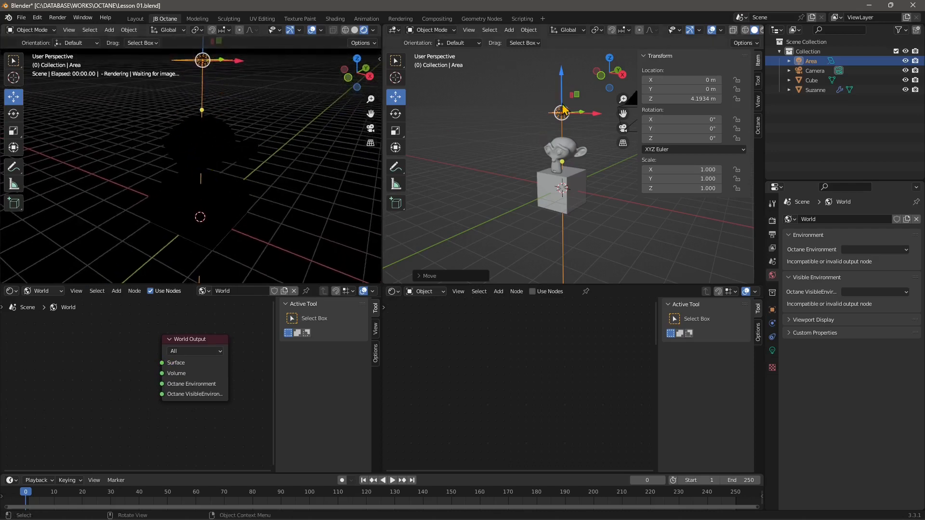
mouse_move(554, 145)
middle_mouse_down()
mouse_move(486, 212)
mouse_move(557, 156)
middle_mouse_up()
left_click_drag(596, 118, 548, 138)
middle_click_drag(476, 205, 518, 190)
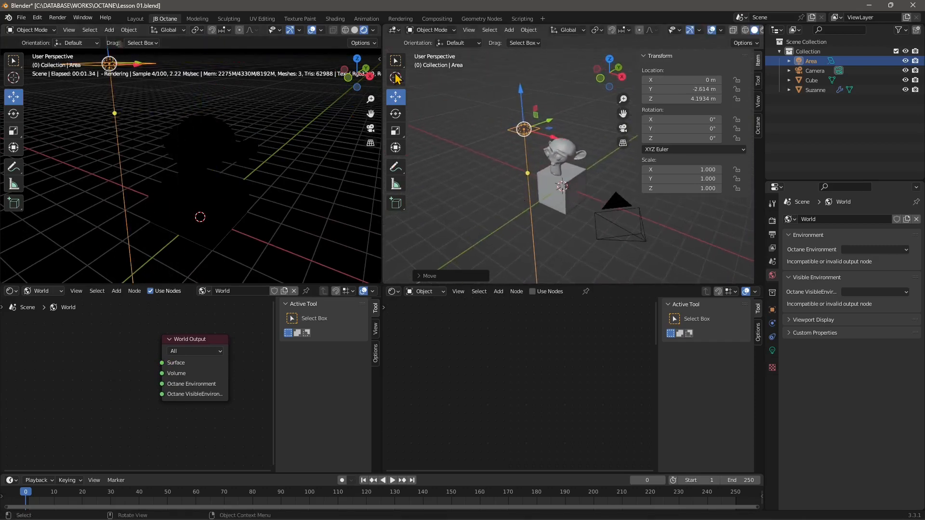
Rotate the area light about 45.5° around its X axis so it points toward the monkey head.
left_click(395, 114)
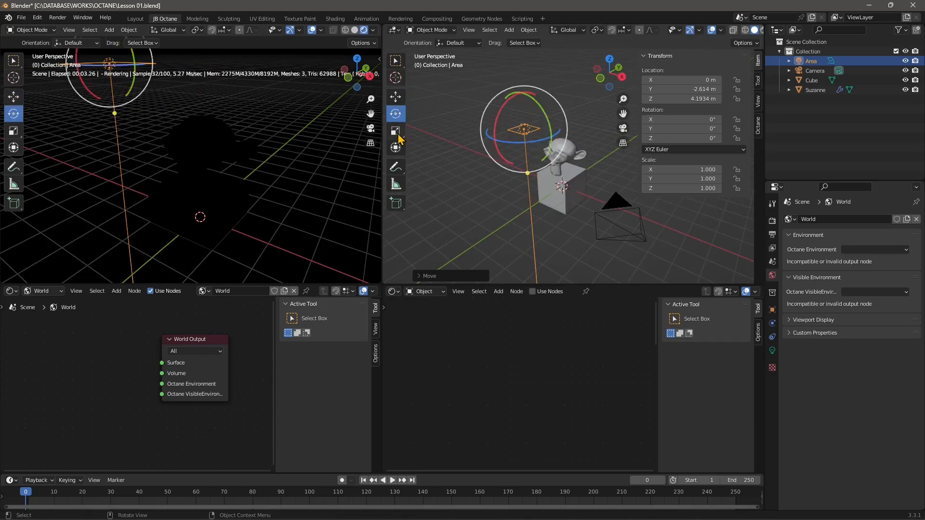
left_click(397, 101)
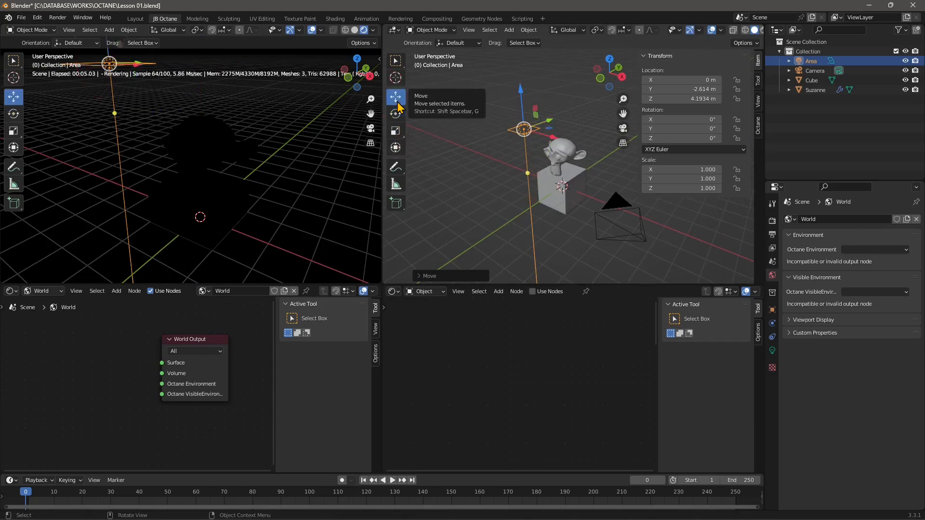
left_click(396, 113)
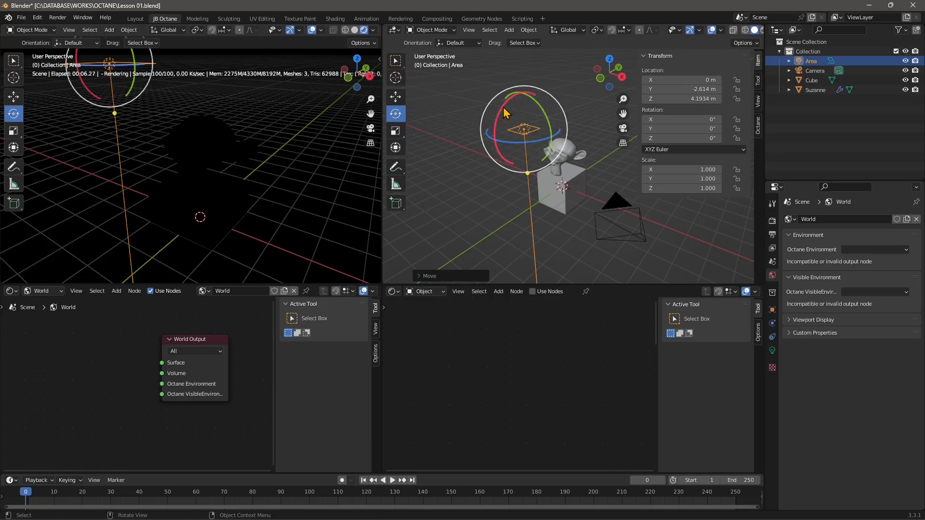
left_click_drag(505, 112, 518, 143)
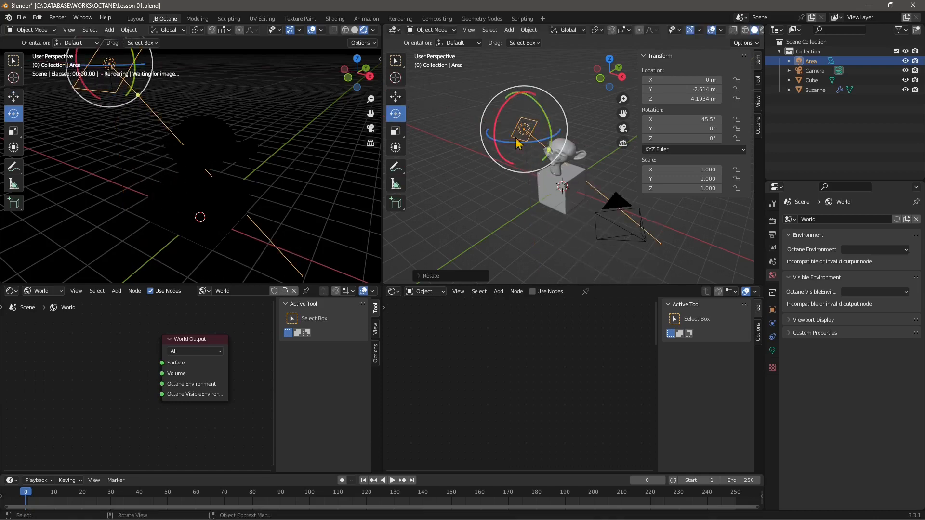
Set the transform orientation to Local and scale the area light along X to about 1.69.
left_click(396, 131)
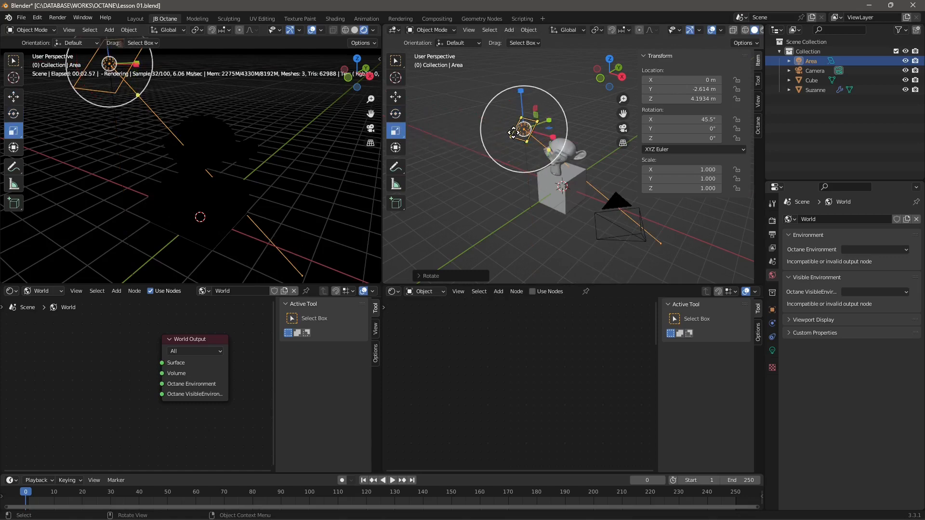
left_click(568, 30)
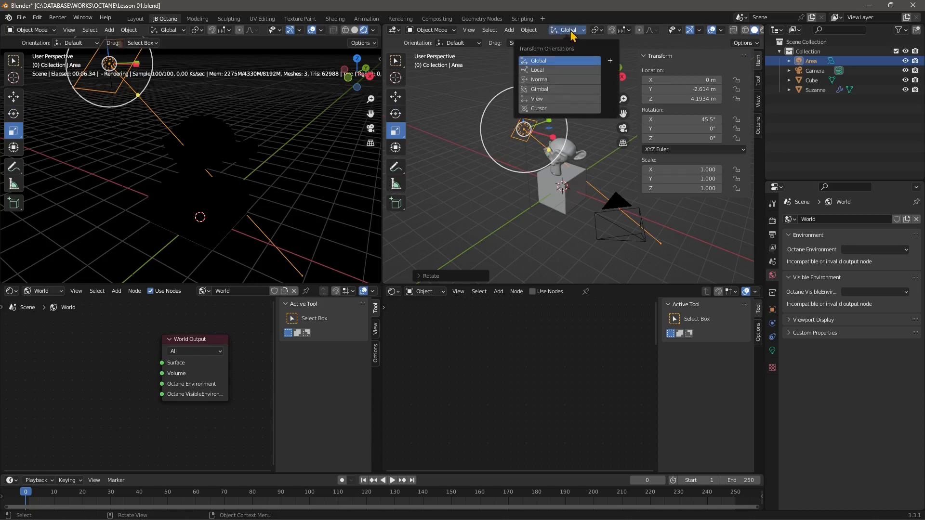
left_click(531, 71)
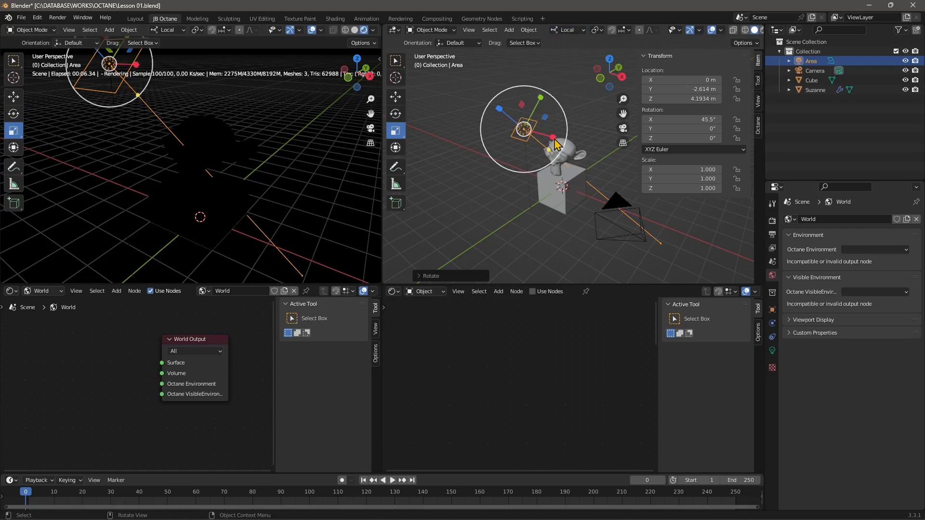
left_click_drag(554, 138, 574, 156)
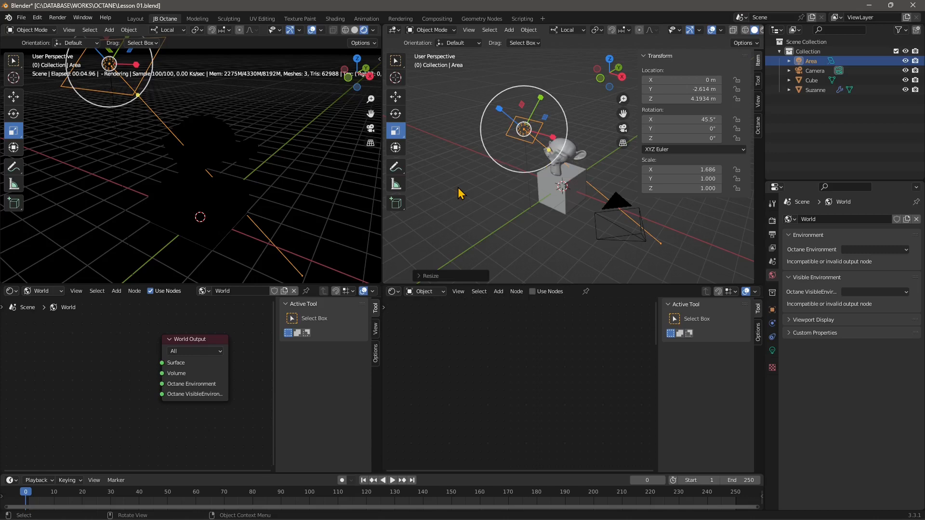
Enable nodes for the area light in its light data properties.
left_click(772, 350)
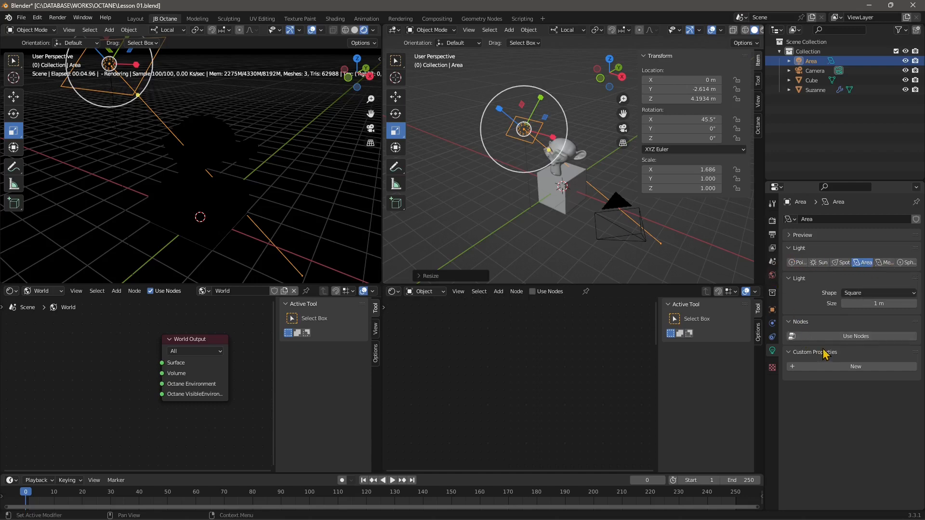
left_click(847, 337)
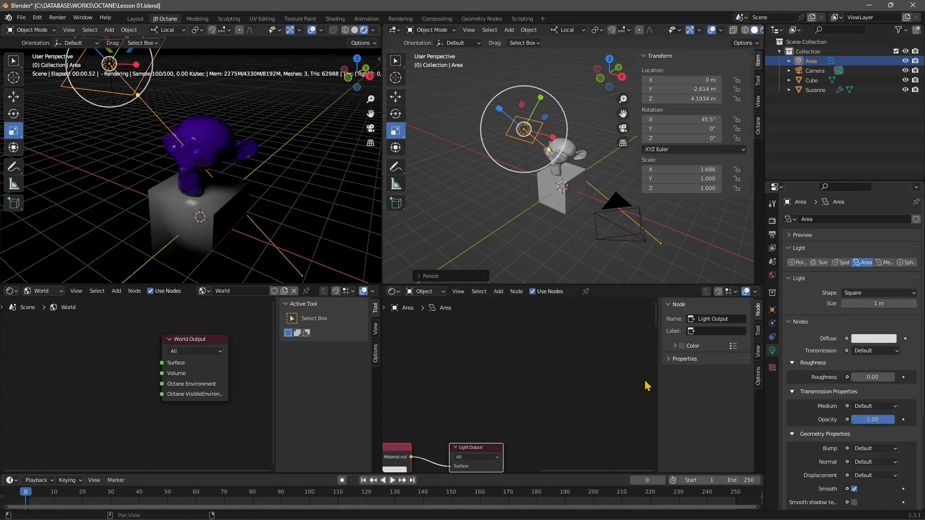
middle_click_drag(646, 382, 405, 311)
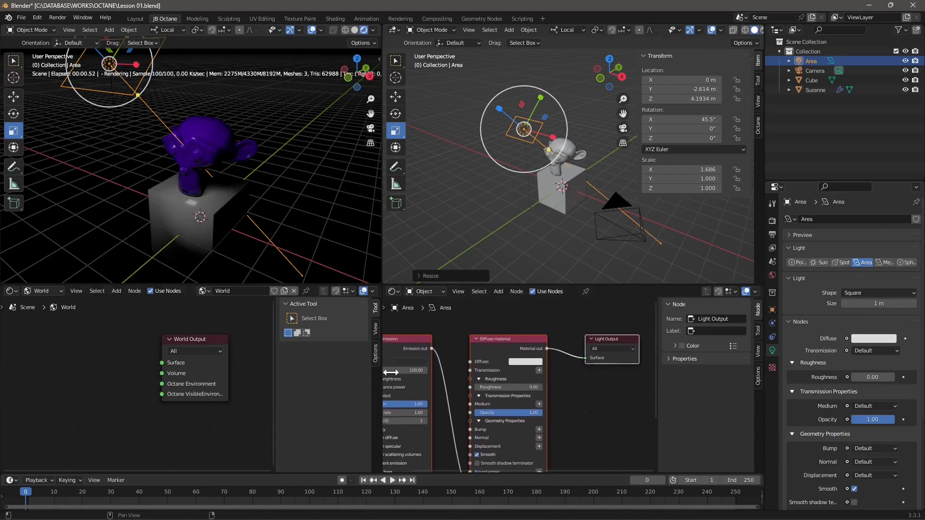
scroll(496, 386, "down", 4)
middle_click_drag(491, 403, 513, 377)
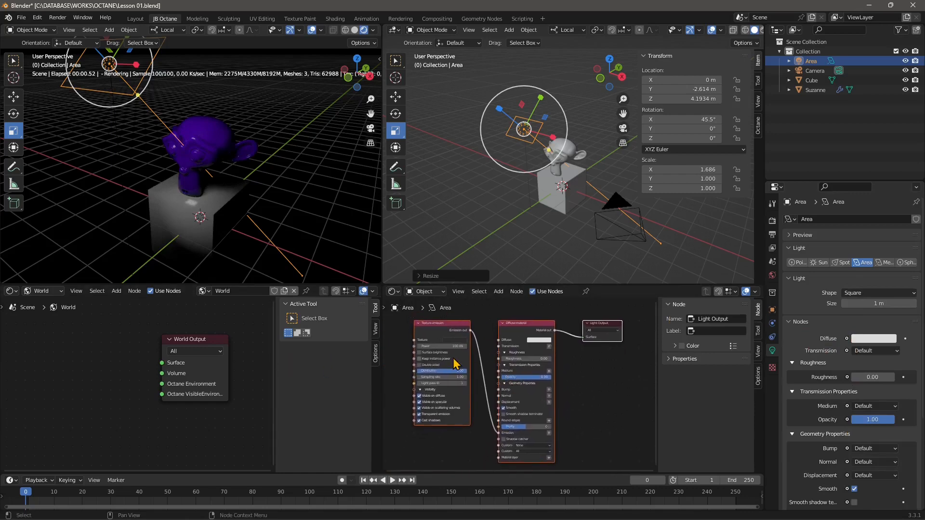
Spread out the Texture emission, Diffuse material and Light Output nodes in the area light's node tree.
left_click(451, 325)
left_click_drag(451, 325, 437, 349)
left_click_drag(531, 332, 526, 326)
left_click(600, 326)
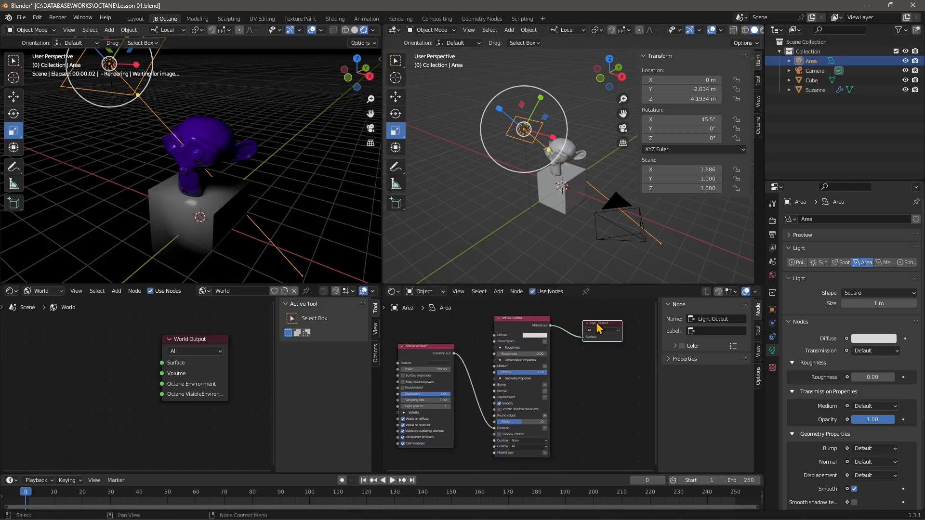
left_click_drag(599, 326, 612, 349)
middle_click_drag(521, 379, 524, 379)
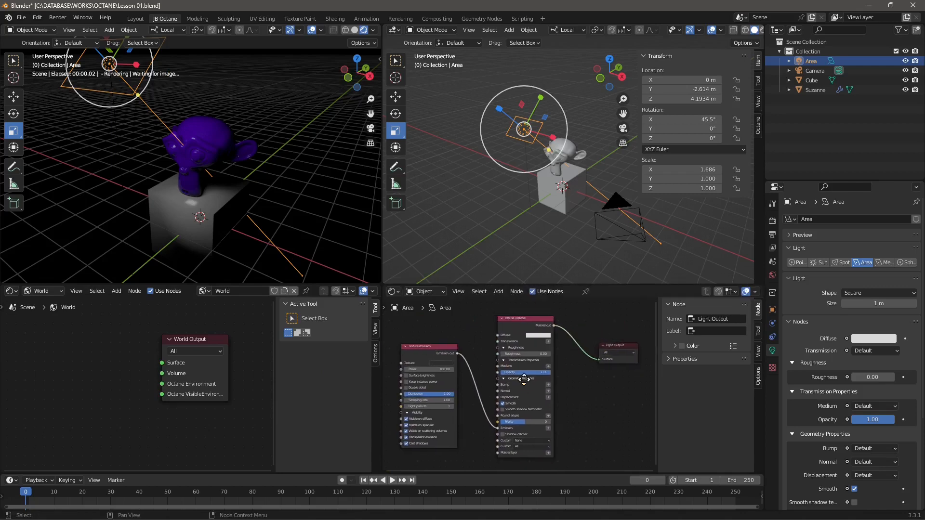
left_click(521, 324)
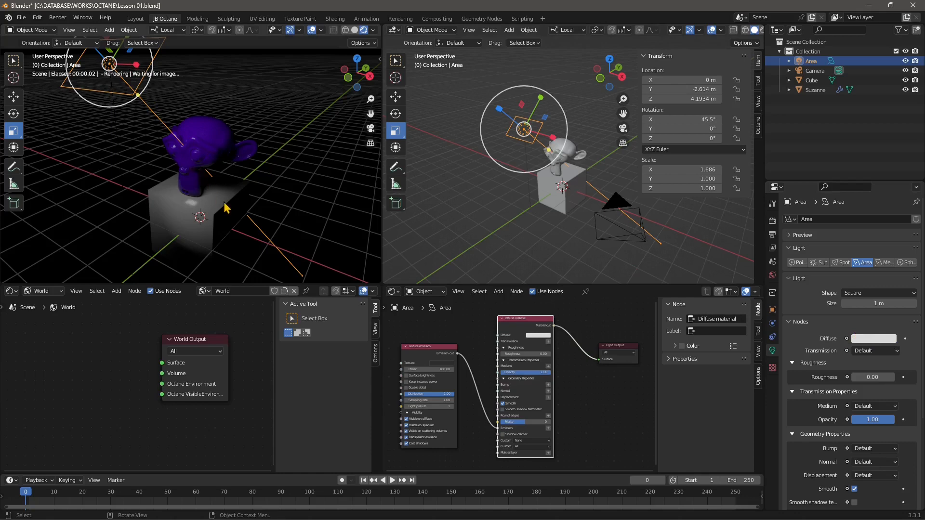
Rotate the area light around its X axis to about -1.6° so it faces downward.
mouse_move(225, 203)
middle_mouse_down()
mouse_move(226, 183)
mouse_move(217, 187)
middle_mouse_up()
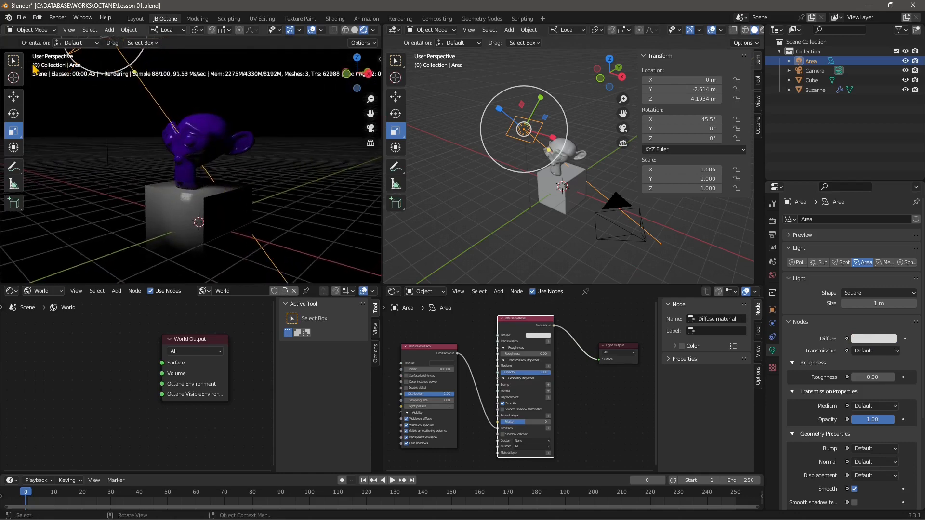
left_click(14, 113)
left_click_drag(93, 64, 77, 44)
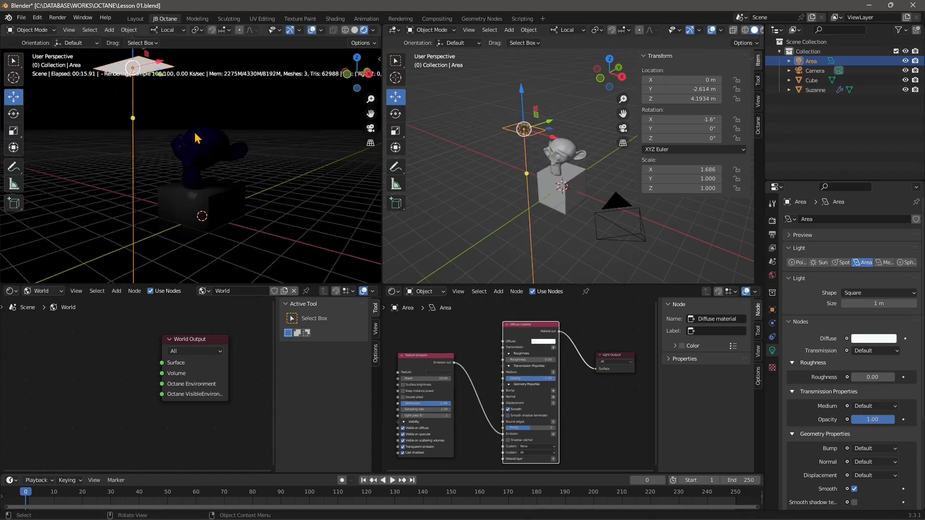
Resize the area light to about 1.17 m and move it along its local Y axis to about Y -2.26 m.
middle_click_drag(195, 134, 191, 157)
left_click_drag(152, 94, 208, 85)
middle_click_drag(218, 204, 239, 174)
scroll(187, 85, "up", 1)
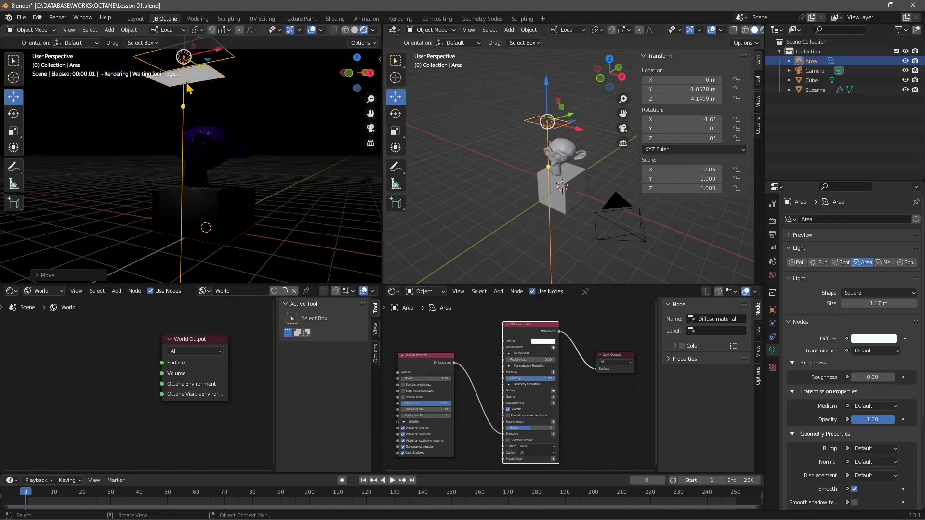
left_click_drag(202, 70, 224, 156)
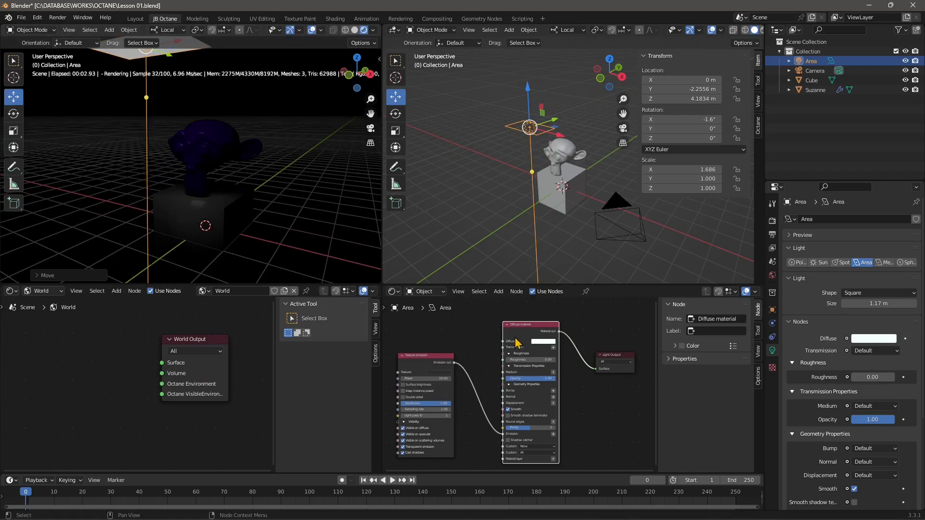
Reposition the Diffuse material node slightly upward and the Texture emission node slightly toward it.
left_click_drag(525, 327, 528, 317)
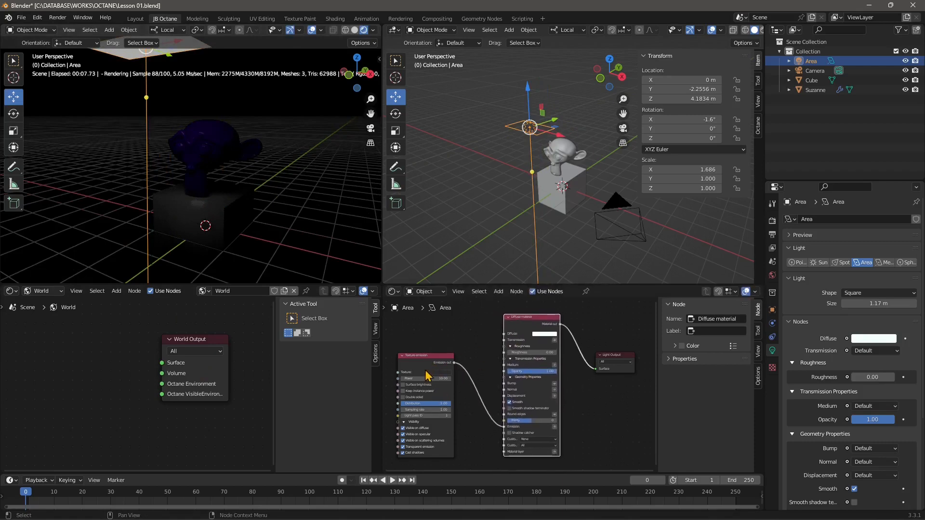
scroll(430, 375, "up", 3)
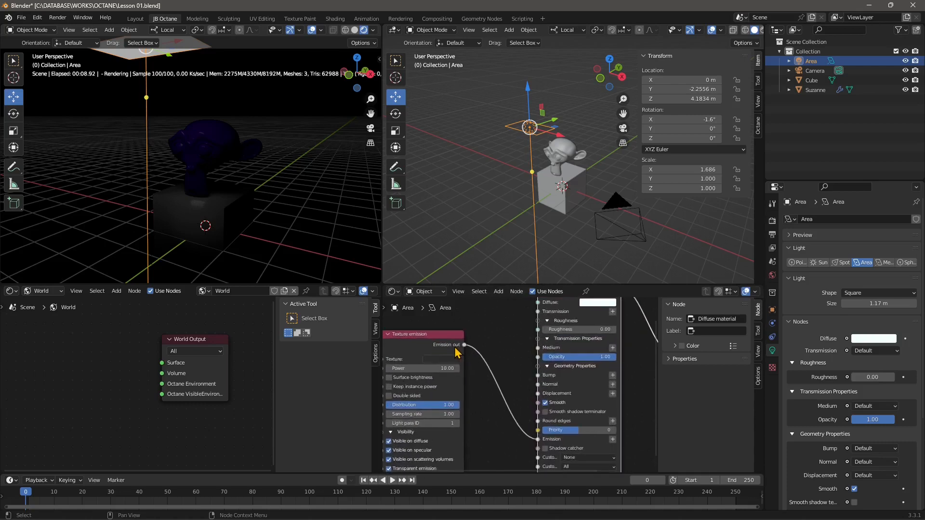
left_click_drag(455, 348, 464, 347)
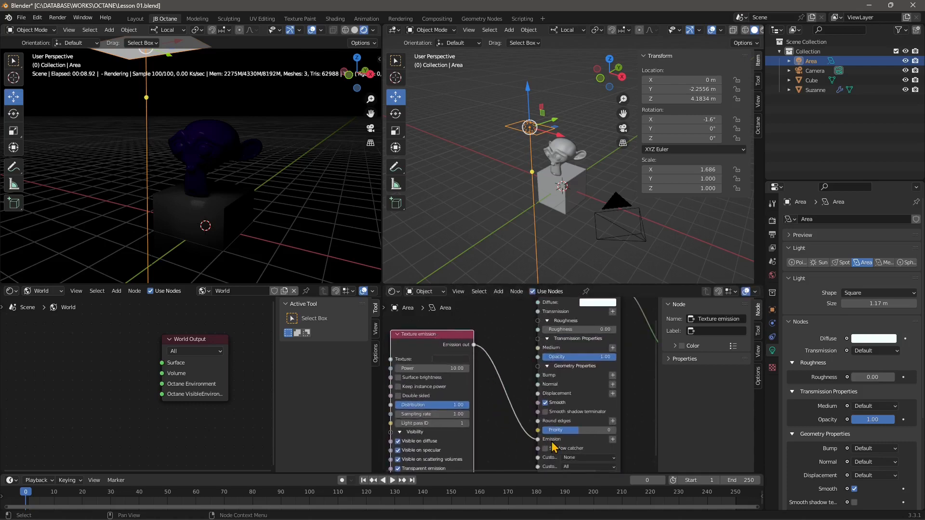
Set the Texture emission node's texture colour to full-brightness white and its power to 100.
middle_click_drag(448, 376, 456, 364)
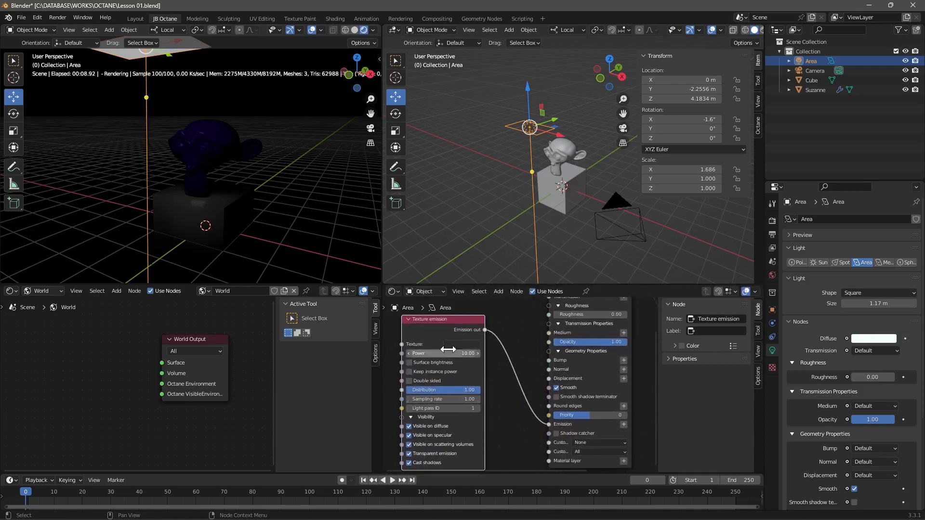
left_click(457, 343)
left_click_drag(517, 267, 515, 235)
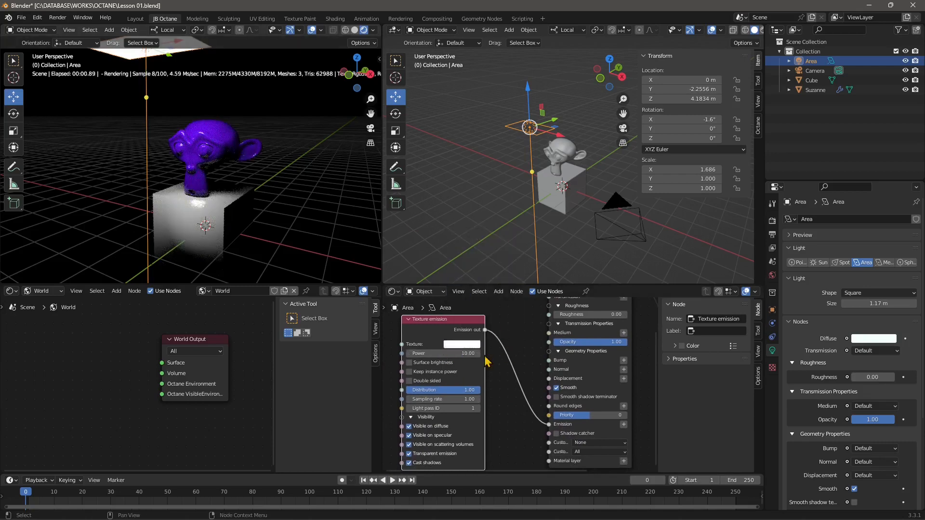
left_click_drag(466, 353, 489, 353)
left_click(462, 356)
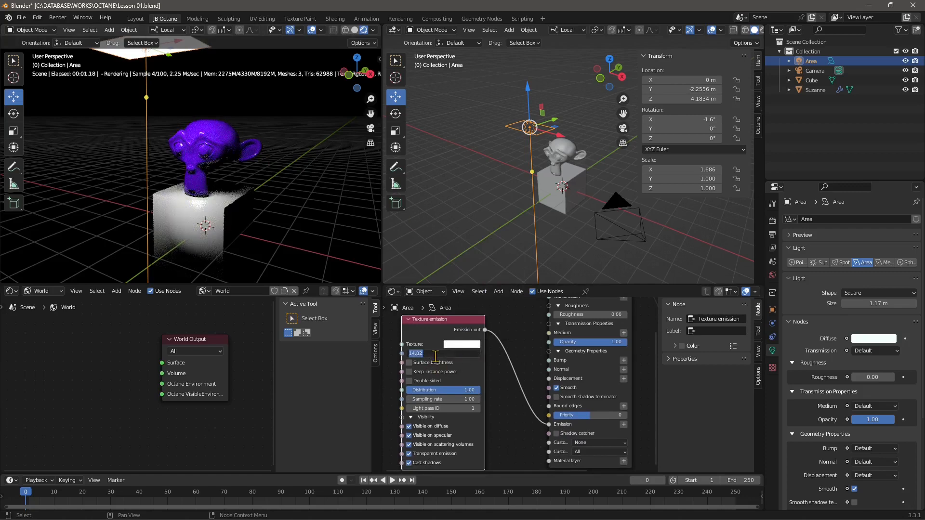
type("100")
key("Return")
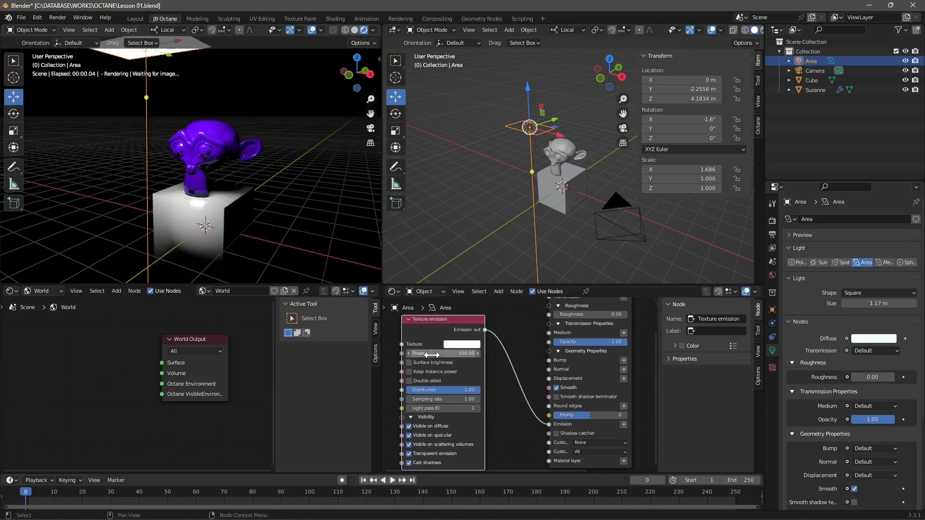
Set the Texture emission node's colour to fully saturated red and its power to 50.
left_click(459, 345)
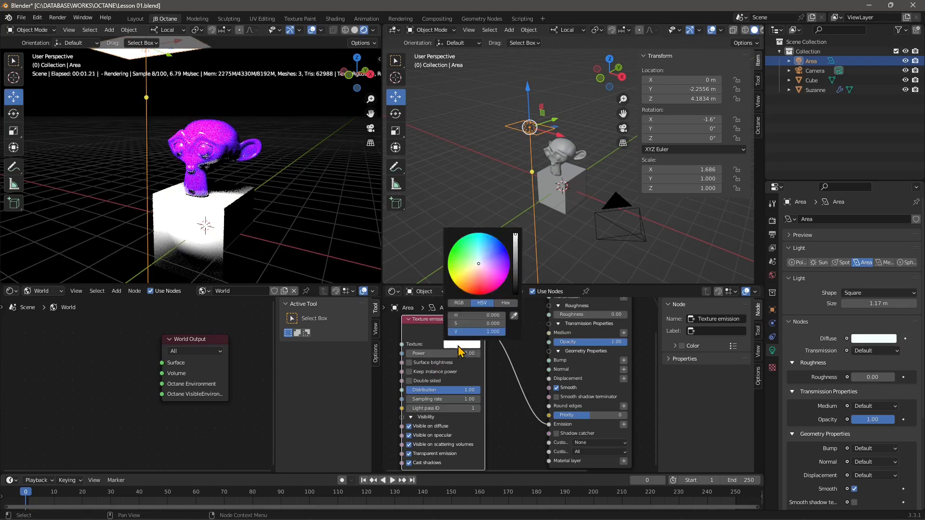
left_click(506, 264)
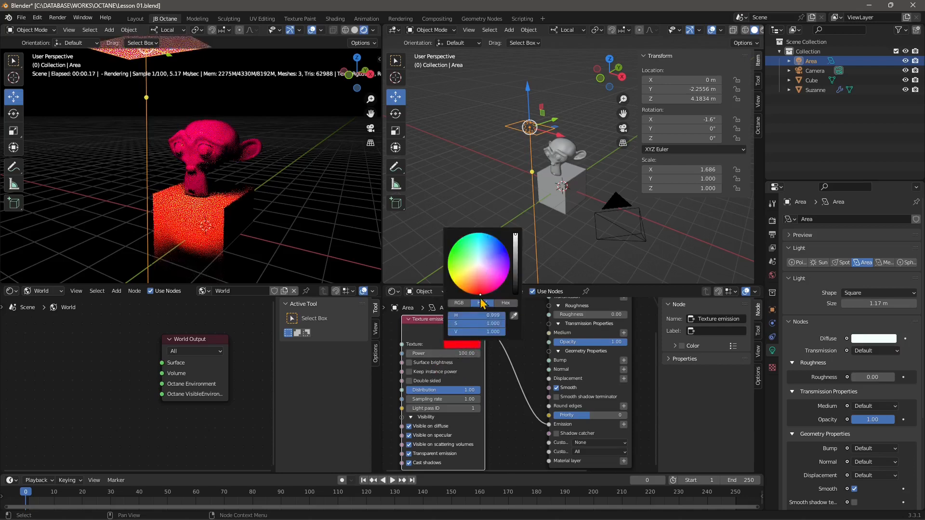
left_click_drag(460, 353, 411, 354)
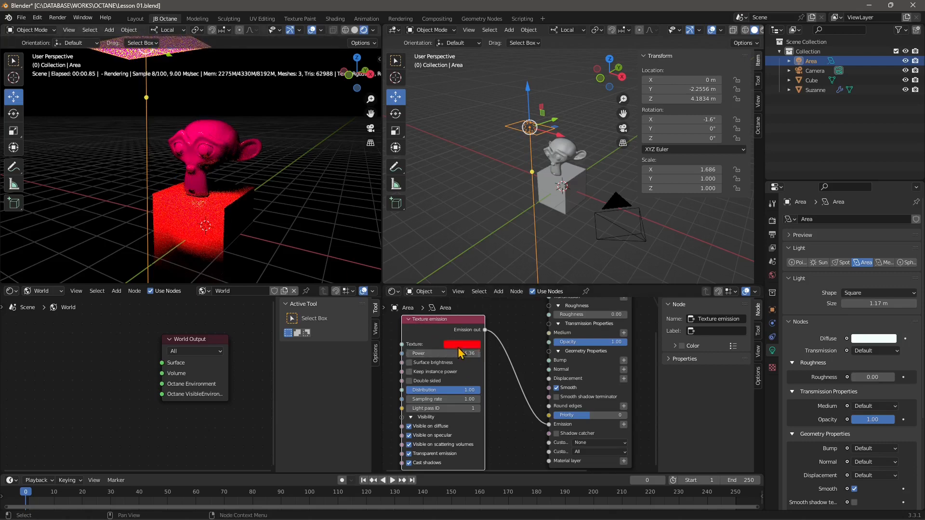
left_click(464, 357)
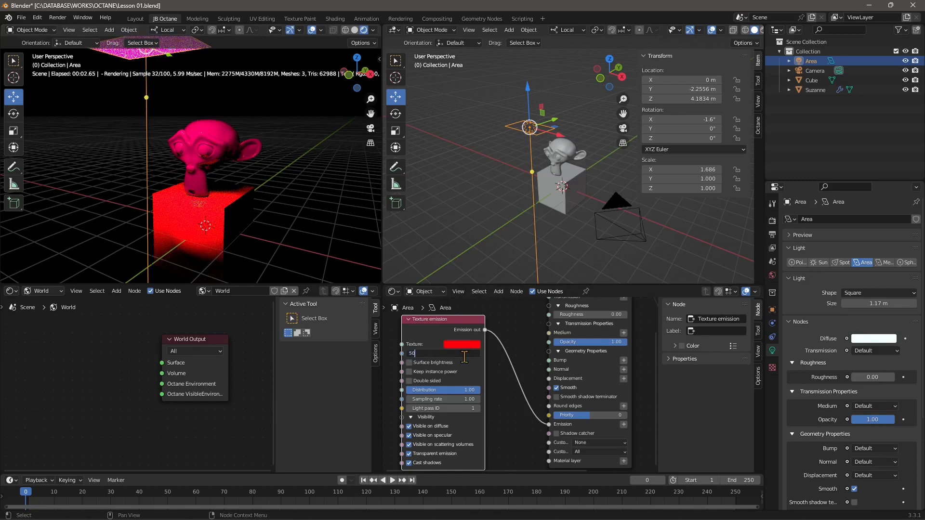
key("Return")
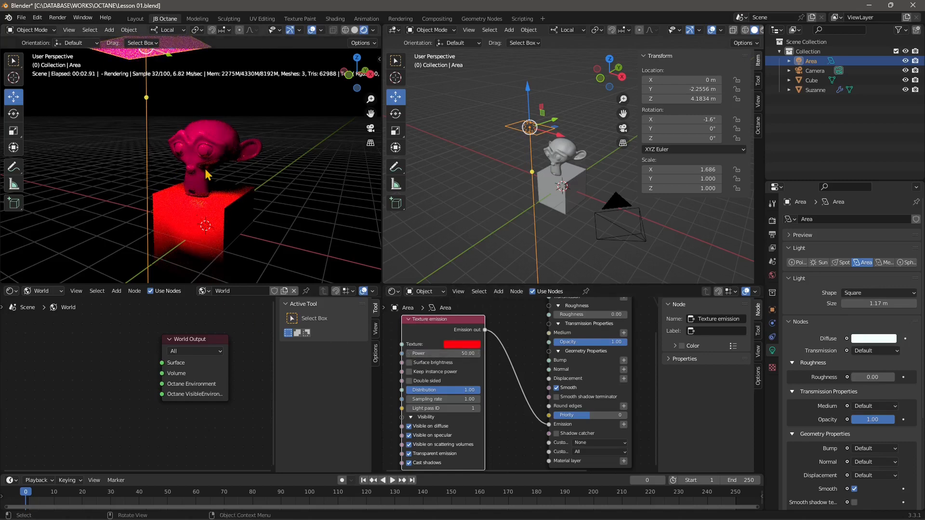
Shift the Texture emission colour slightly from red toward orange.
left_click(470, 345)
left_click_drag(480, 295, 475, 295)
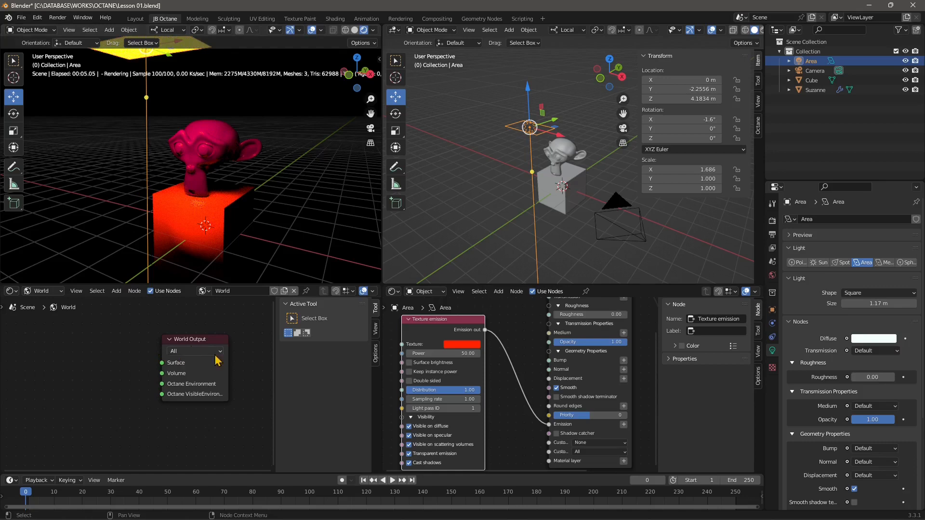
scroll(495, 406, "down", 4)
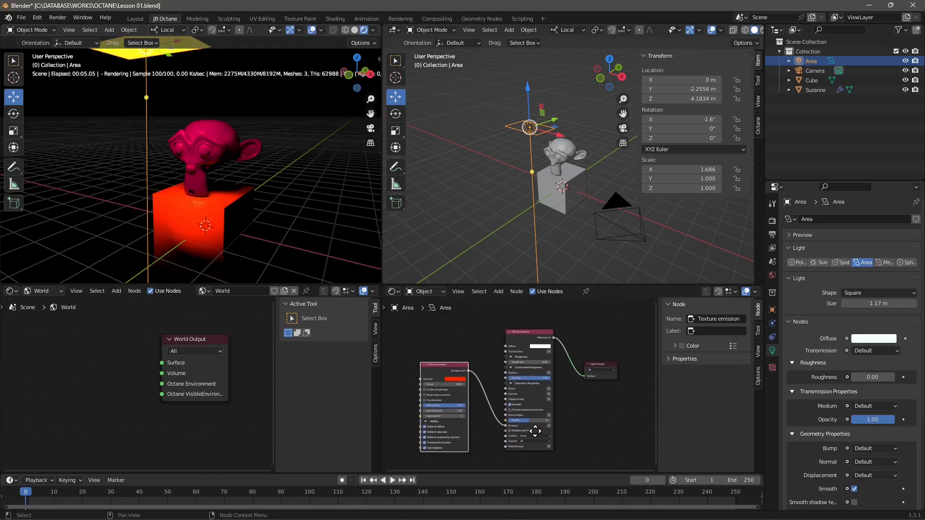
scroll(535, 431, "up", 2)
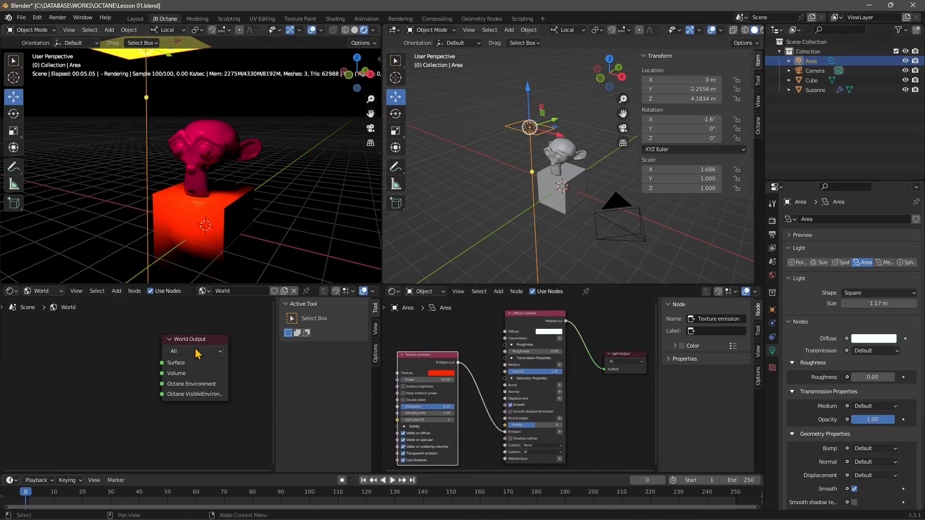
Assign a Texture environment to the World's Octane Environment and set its power to 0.10.
left_click_drag(190, 339, 173, 342)
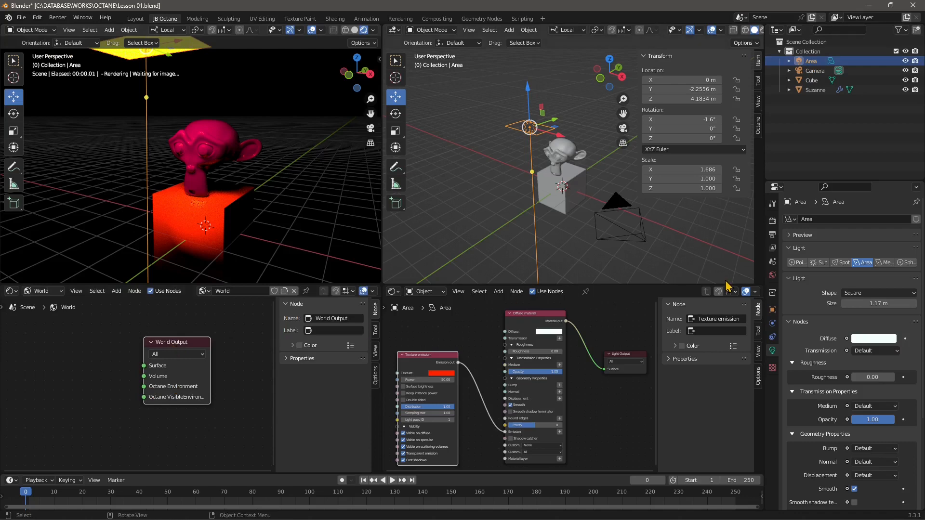
left_click(771, 276)
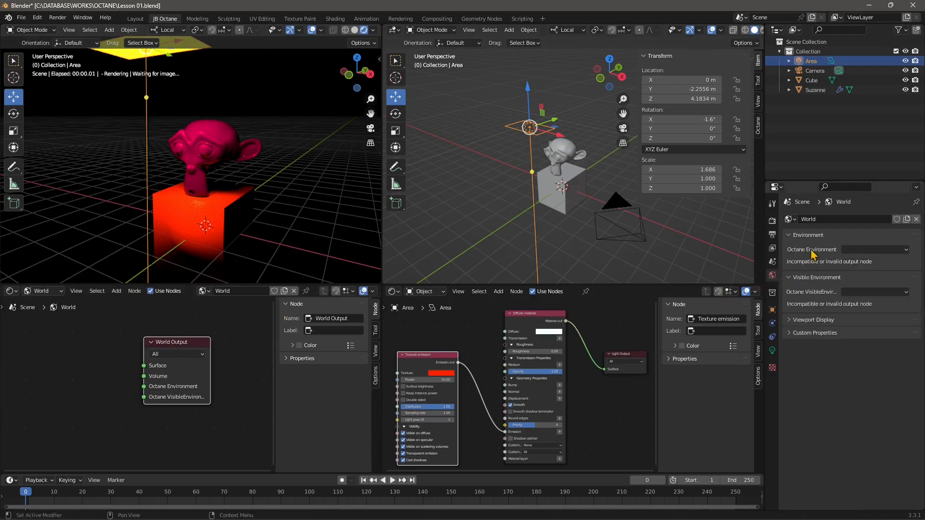
left_click(850, 250)
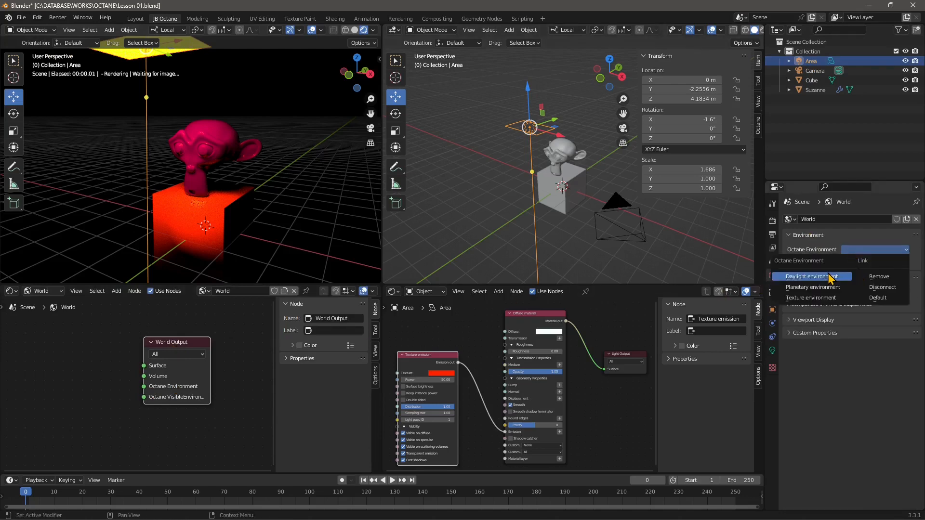
left_click(827, 298)
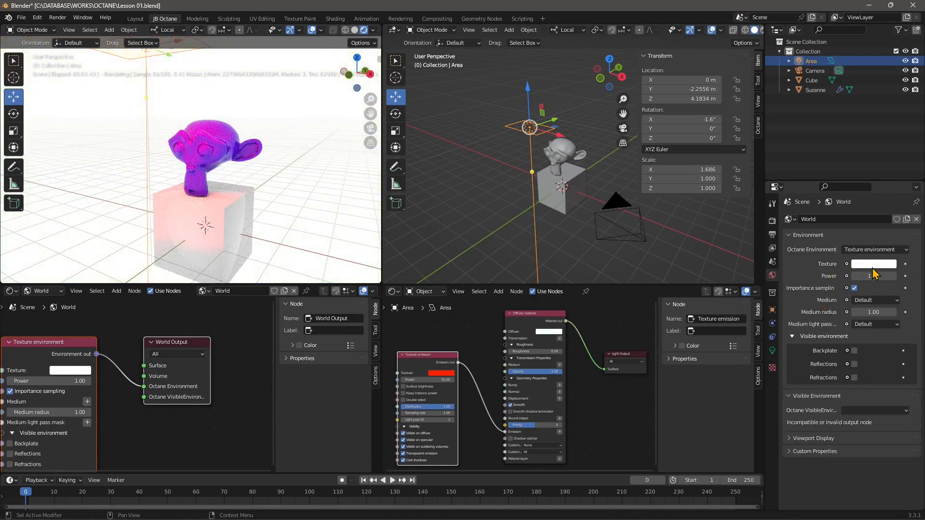
mouse_move(876, 272)
left_mouse_down()
mouse_move(830, 273)
mouse_move(876, 275)
left_mouse_up()
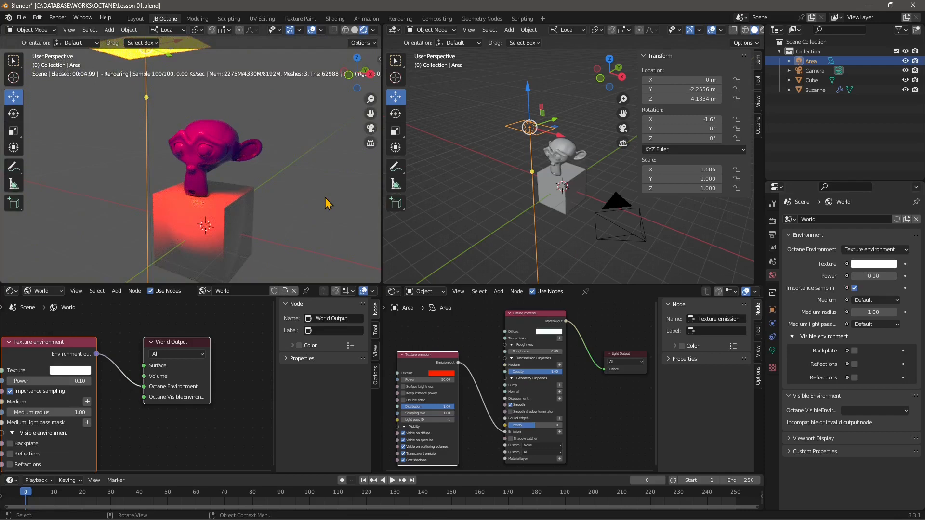
Select the cube and examine its object-level Octane settings and its mesh data's Octane properties.
left_click(162, 202)
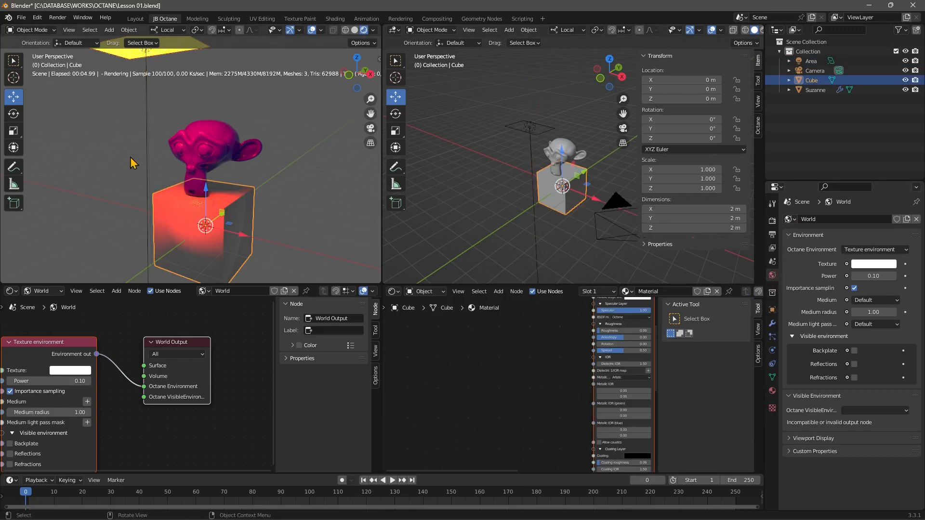
left_click(771, 311)
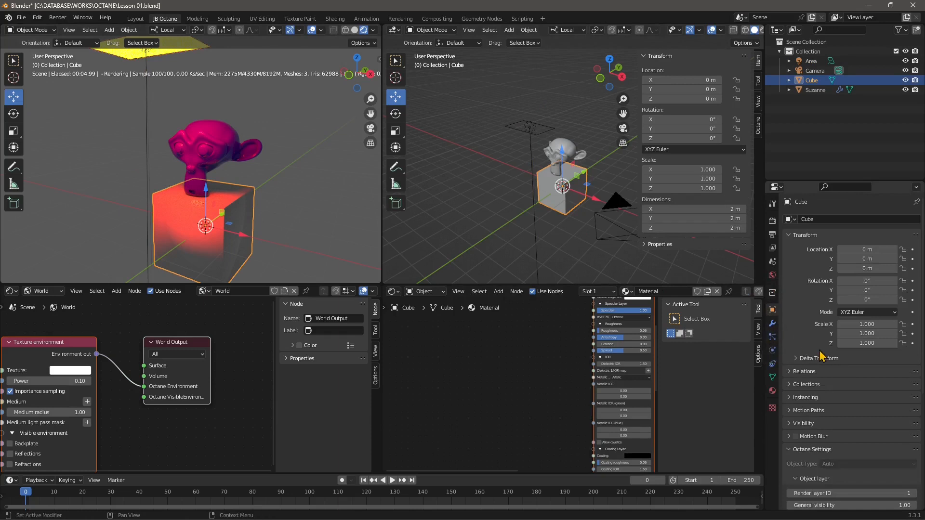
scroll(835, 429, "down", 1)
scroll(835, 429, "down", 2)
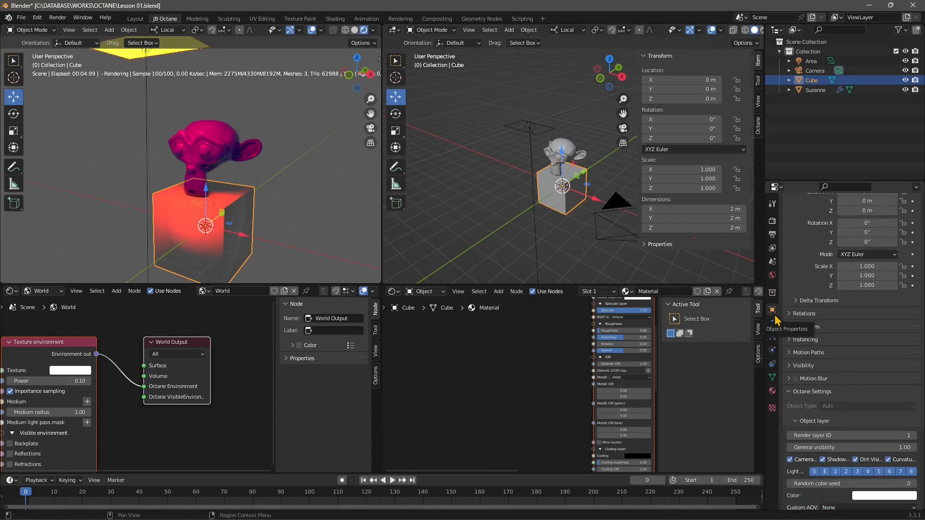
scroll(836, 378, "down", 2)
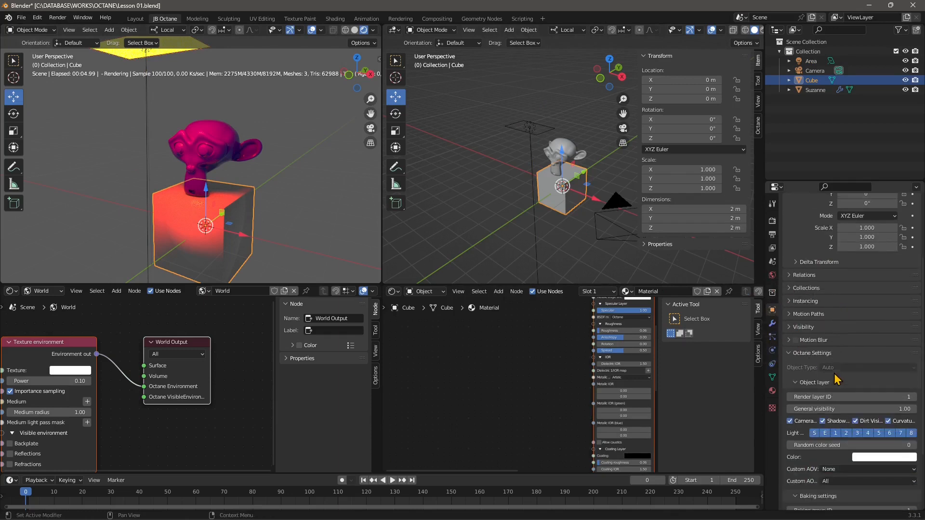
left_click(773, 378)
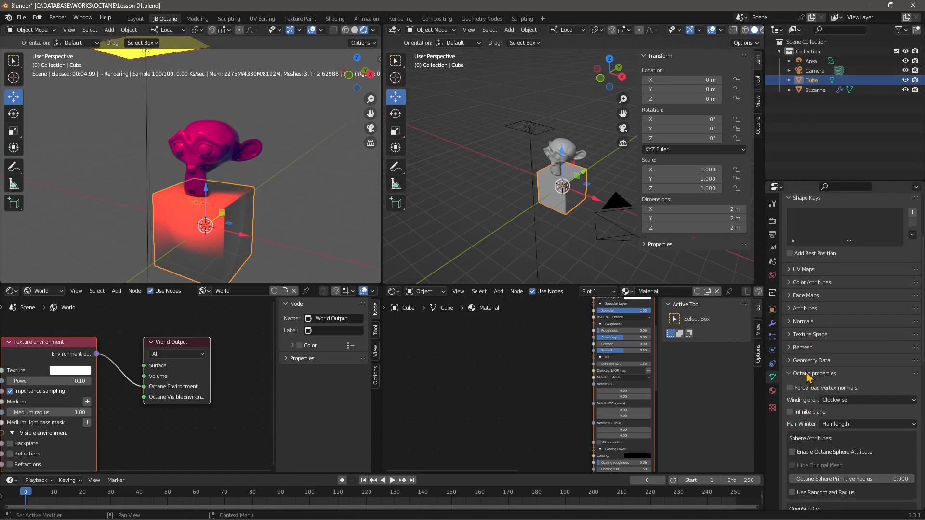
scroll(804, 378, "up", 5)
scroll(822, 462, "down", 5)
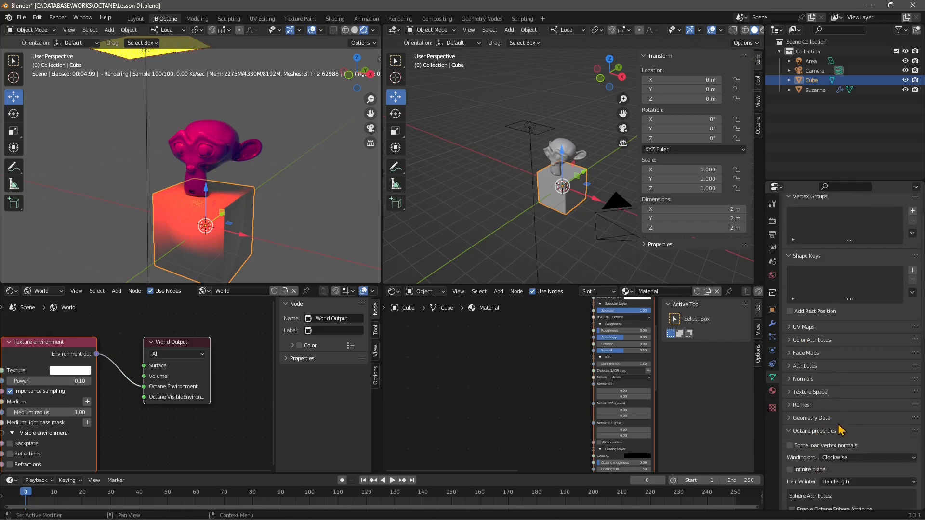
scroll(832, 430, "down", 5)
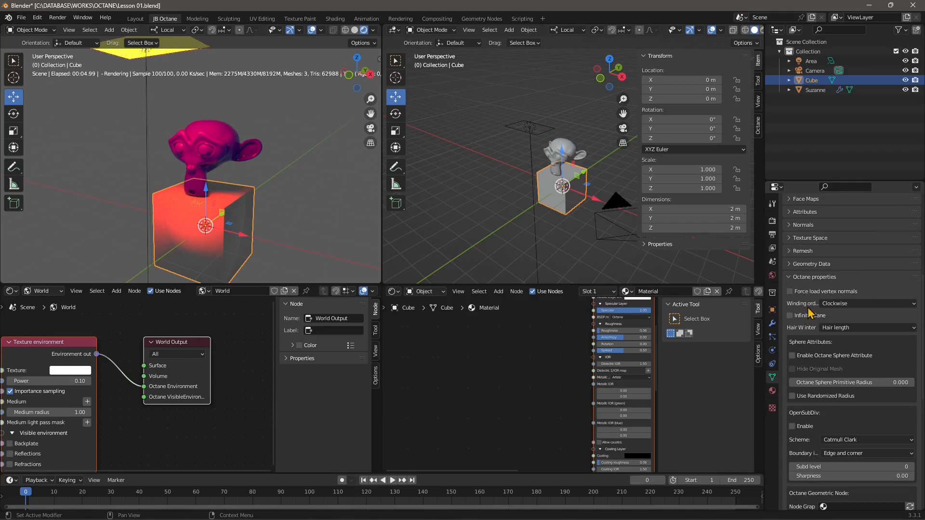
Try Counterclockwise winding order on the cube, restore Clockwise, and switch Force load vertex normals on and off again.
left_click(832, 304)
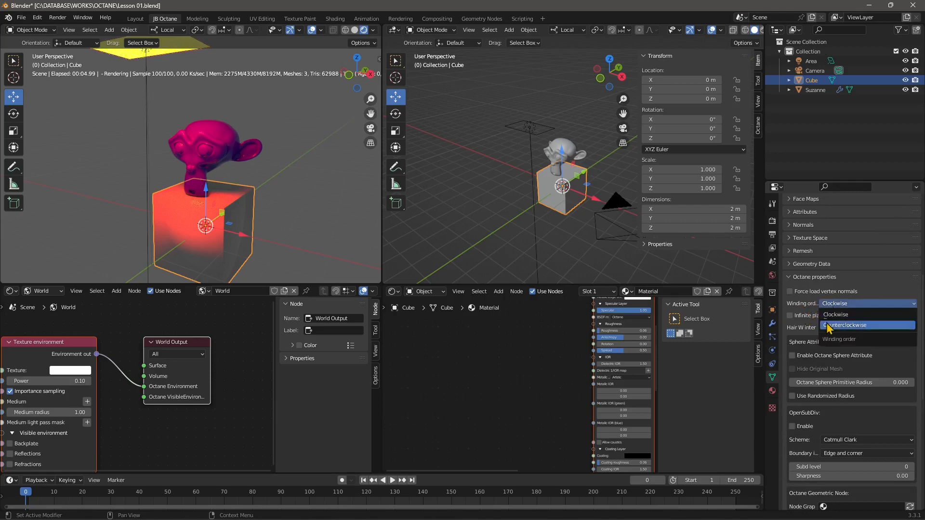
left_click(828, 327)
left_click(830, 304)
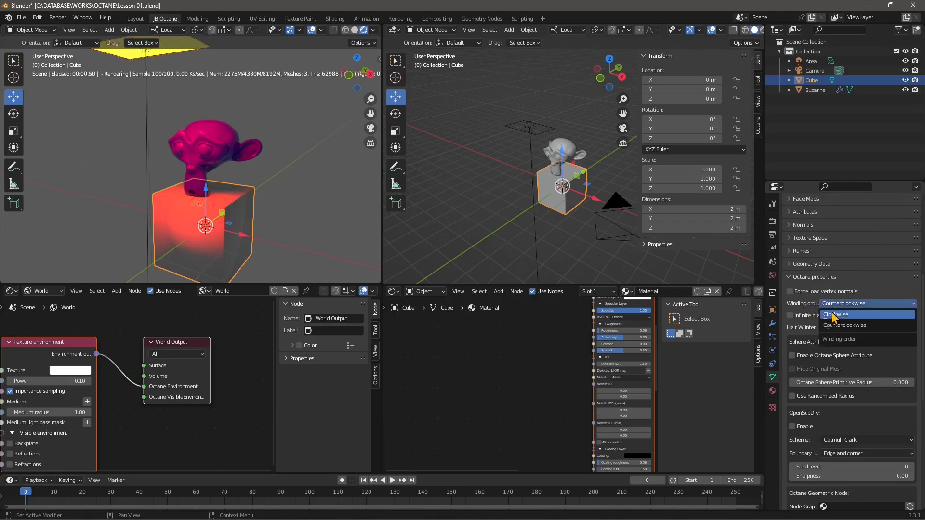
left_click(833, 317)
left_click(813, 292)
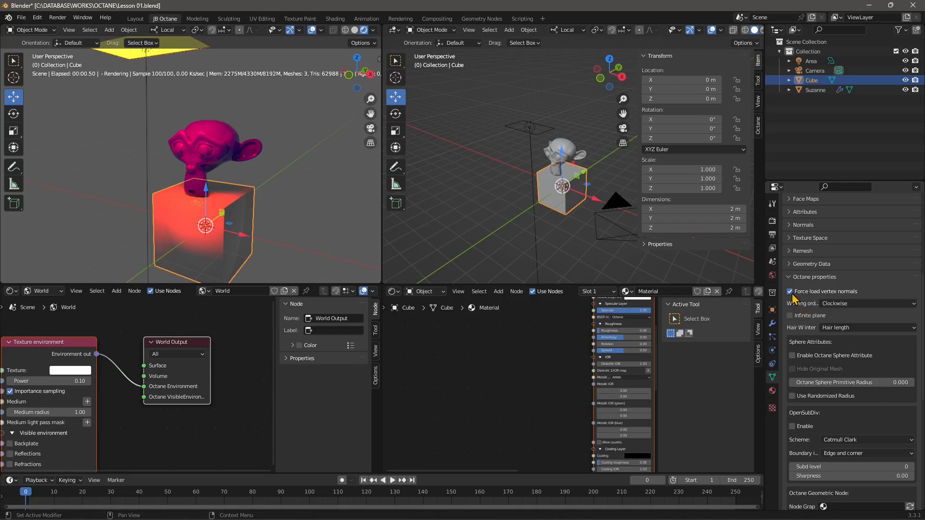
left_click(807, 293)
Try smooth shading on the cube and return it to flat shading.
scroll(558, 193, "up", 4)
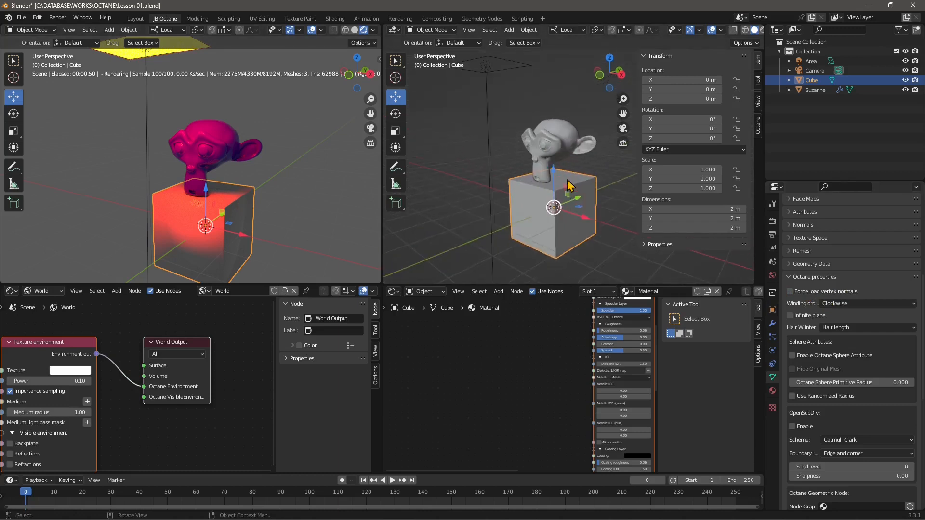
scroll(569, 187, "up", 4)
right_click(562, 204)
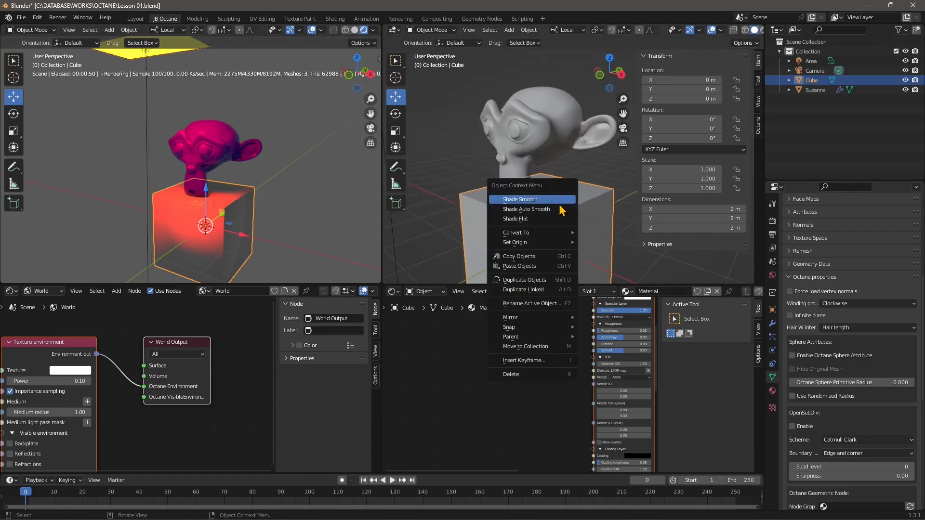
left_click(522, 219)
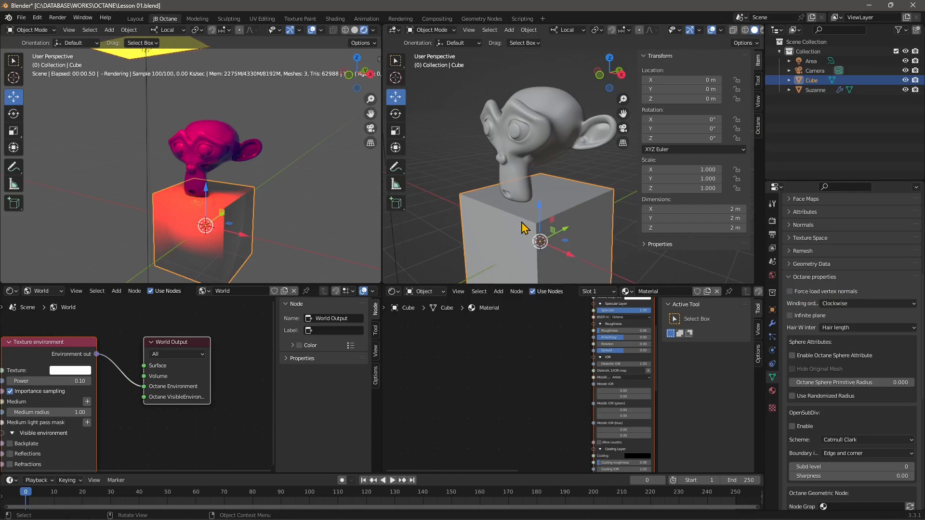
right_click(557, 207)
left_click(534, 181)
right_click(564, 205)
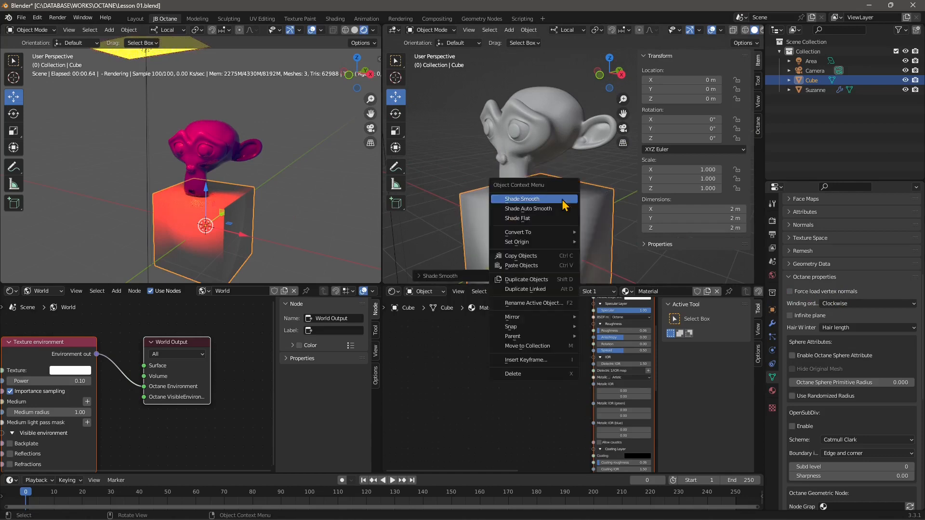
left_click(521, 219)
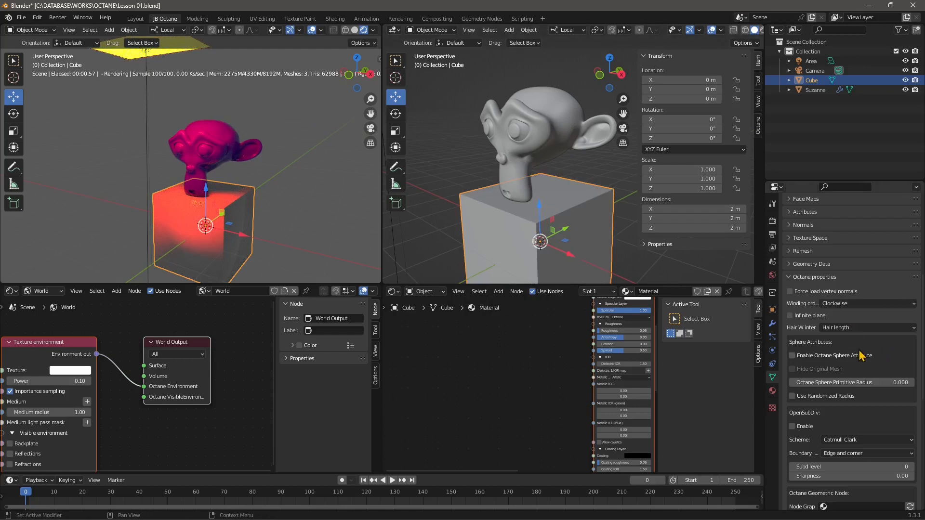
Examine the sphere attributes, OpenSubDiv and geometric node settings in the cube's Octane properties.
scroll(831, 337, "down", 1)
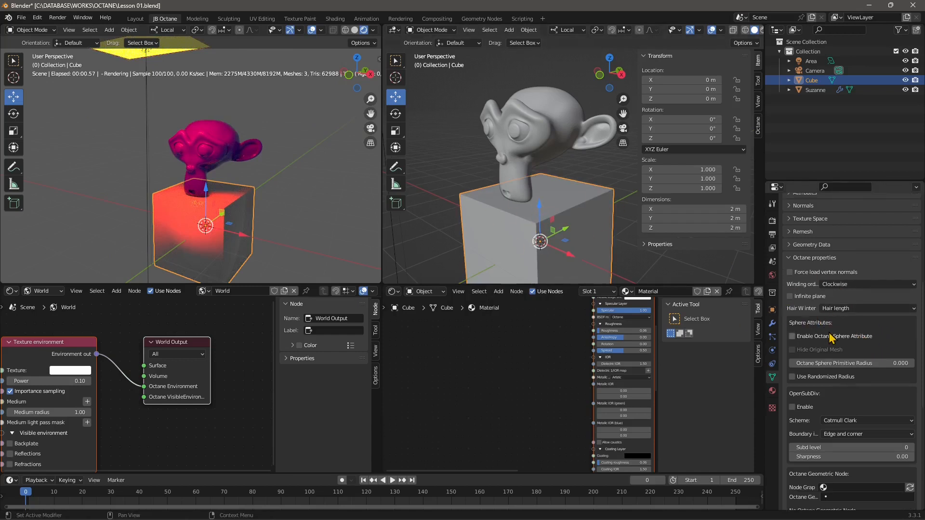
scroll(830, 337, "down", 1)
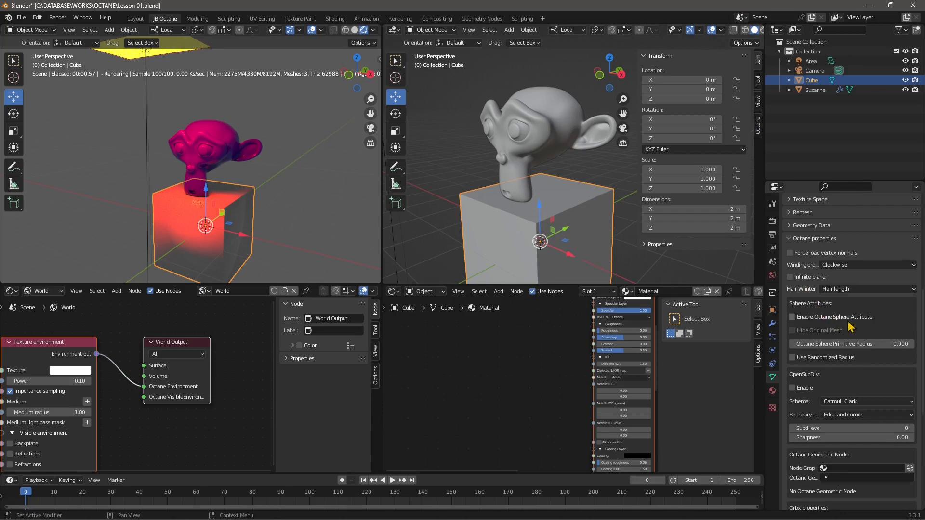
scroll(851, 328, "down", 1)
scroll(856, 323, "down", 1)
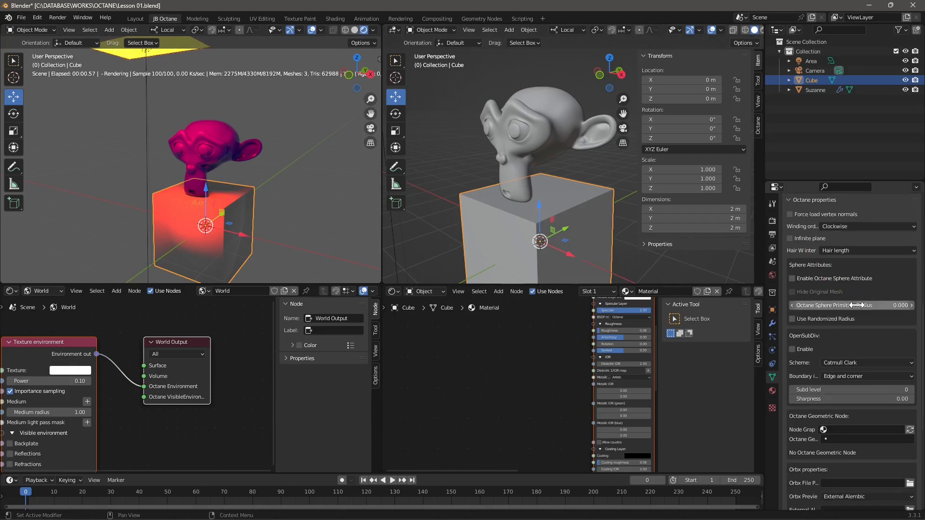
Enable Infinite plane in the cube's Octane mesh properties.
left_click(790, 239)
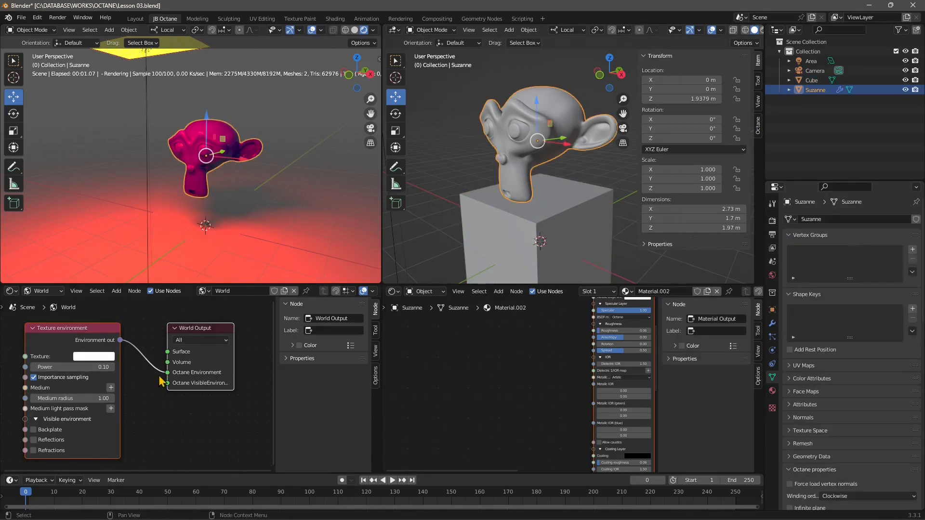
Set the color of the World's Texture environment node to a dark blue.
key("Home")
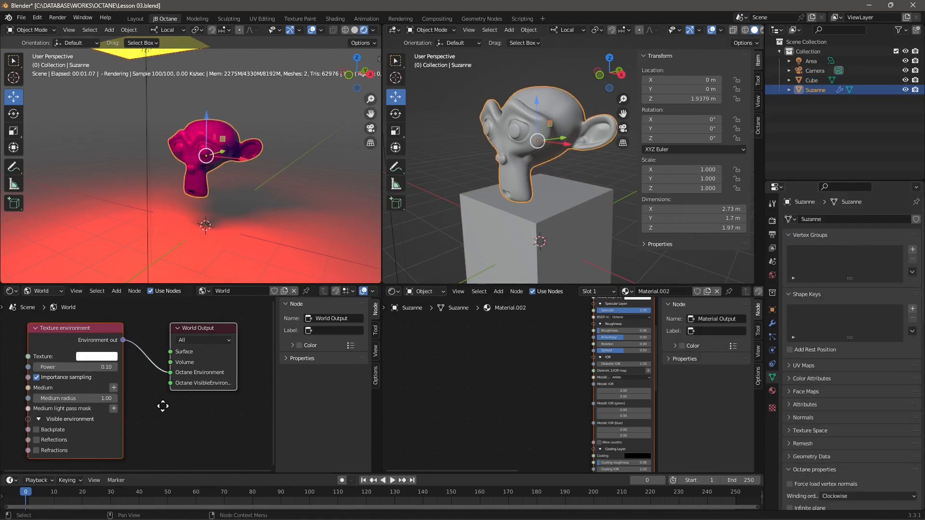
left_click(102, 356)
left_click(147, 251)
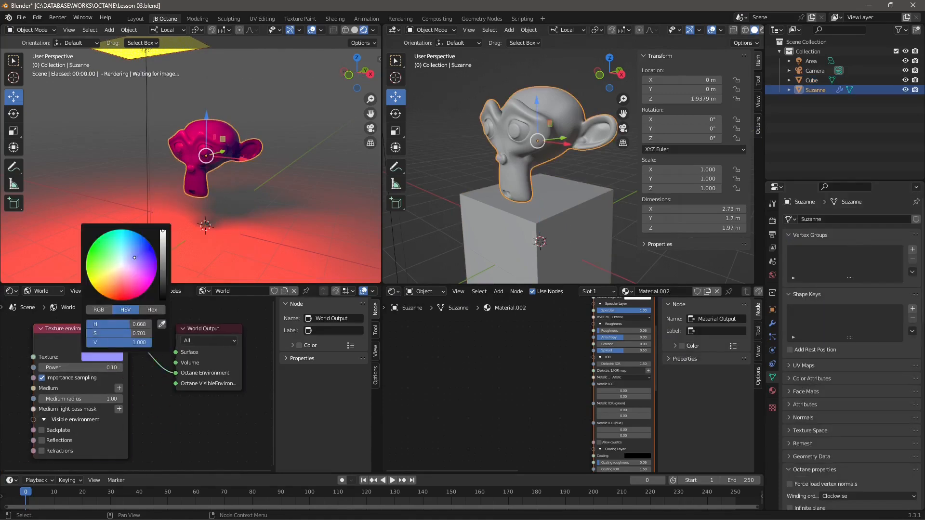
mouse_move(146, 251)
left_mouse_down()
mouse_move(155, 275)
mouse_move(148, 241)
mouse_move(163, 299)
mouse_move(163, 270)
left_mouse_up()
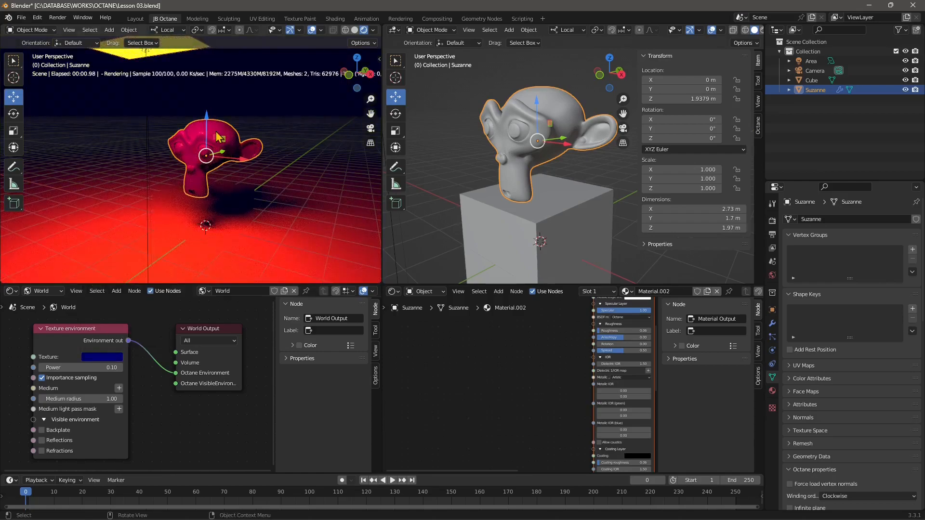
left_click(99, 358)
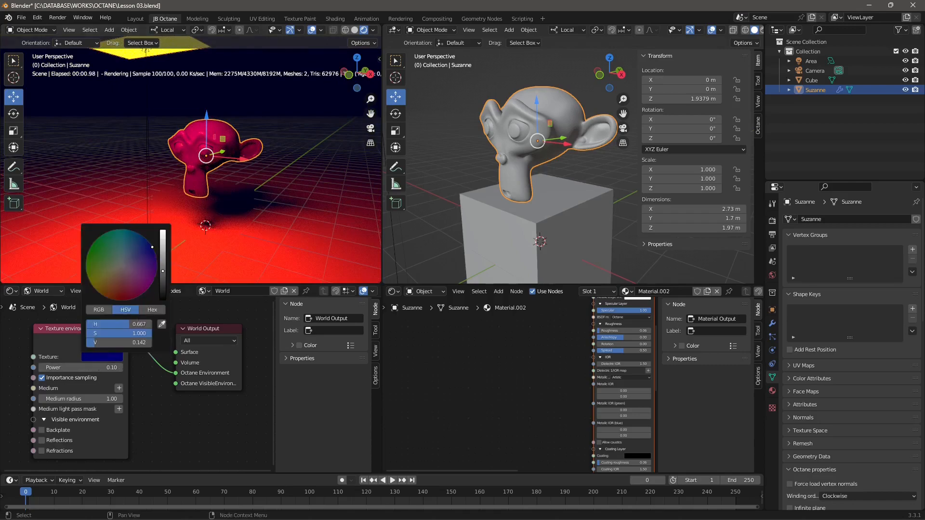
left_click(269, 104)
Select the area light and lower the power of its Texture emission node.
left_click(130, 60)
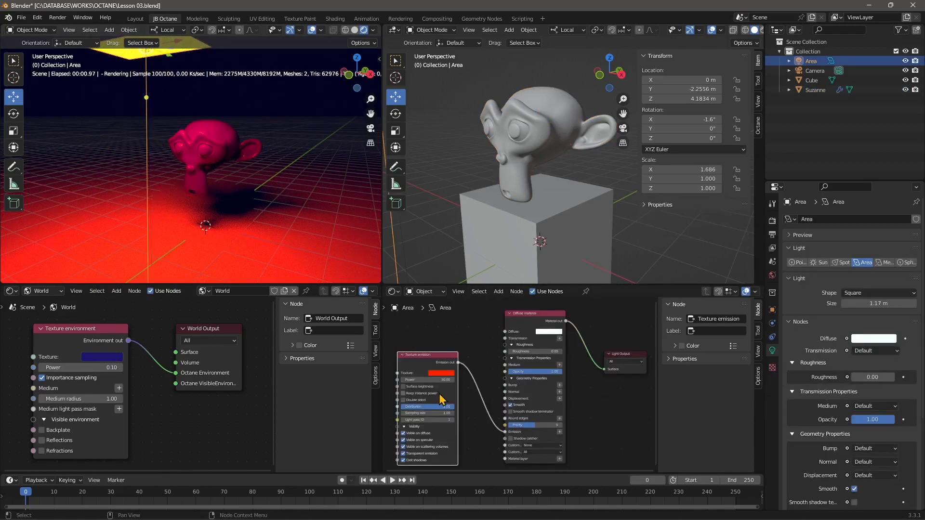
left_click_drag(443, 379, 402, 379)
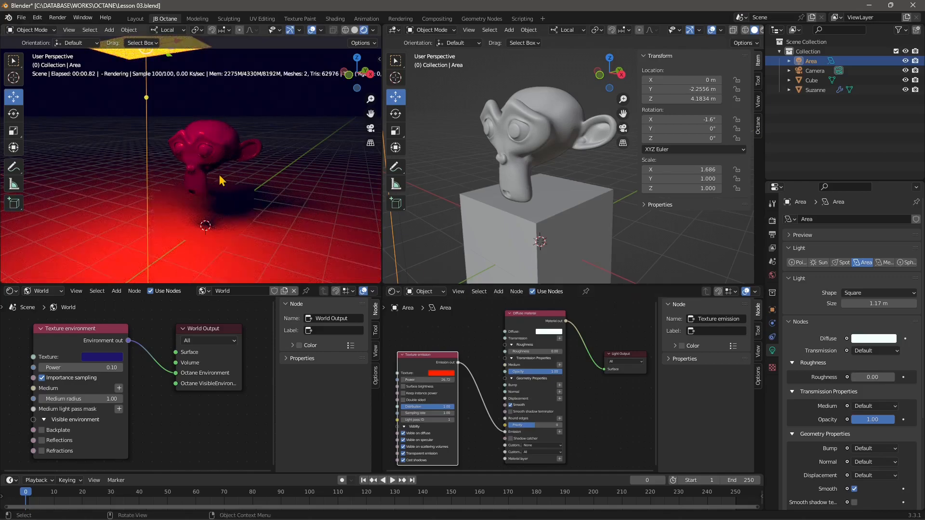
left_click(251, 117)
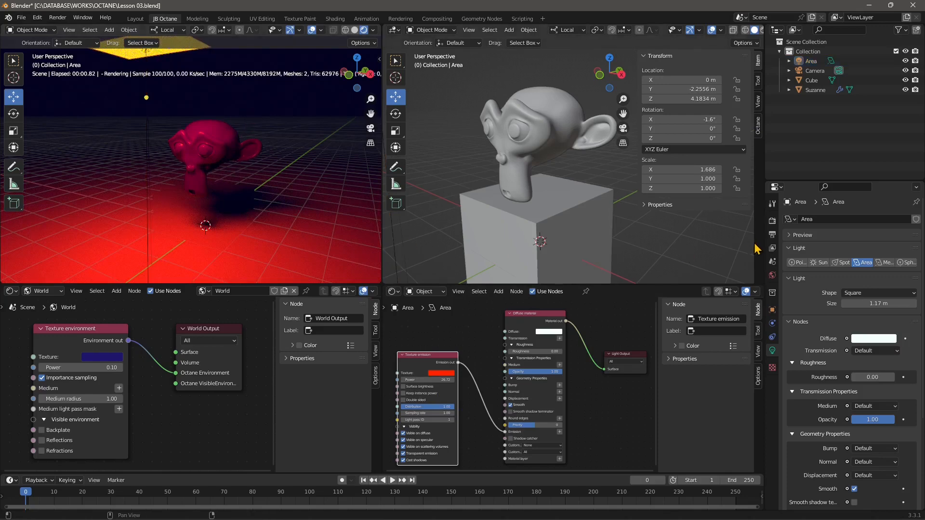
Remove the Subdivision modifier from Suzanne.
left_click(555, 228)
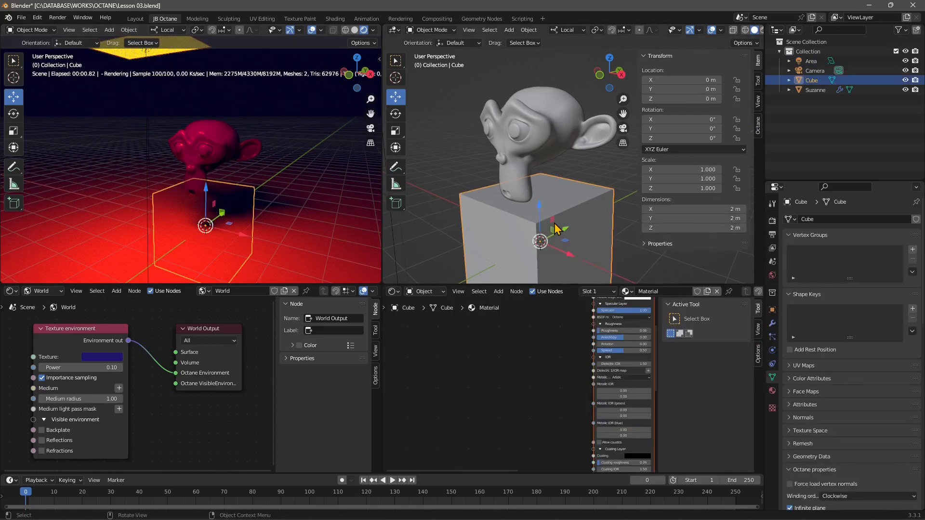
left_click(489, 154)
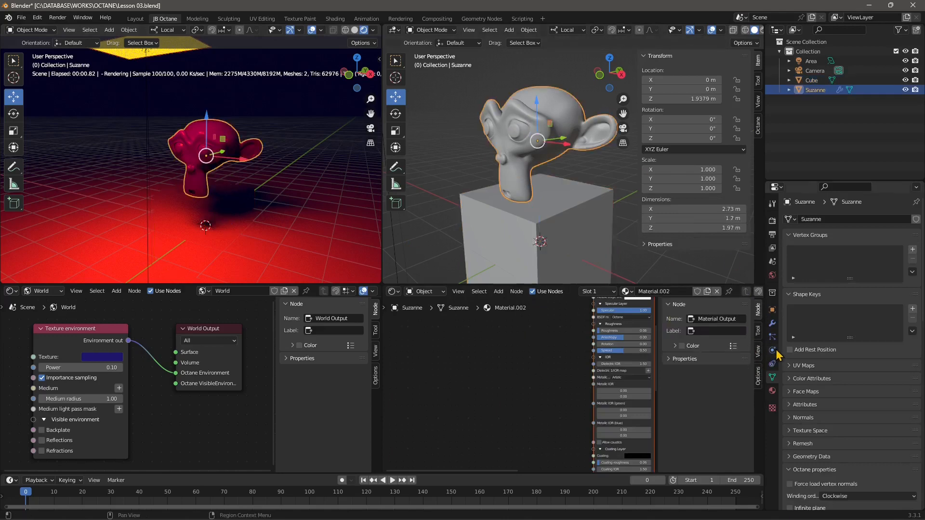
left_click(772, 323)
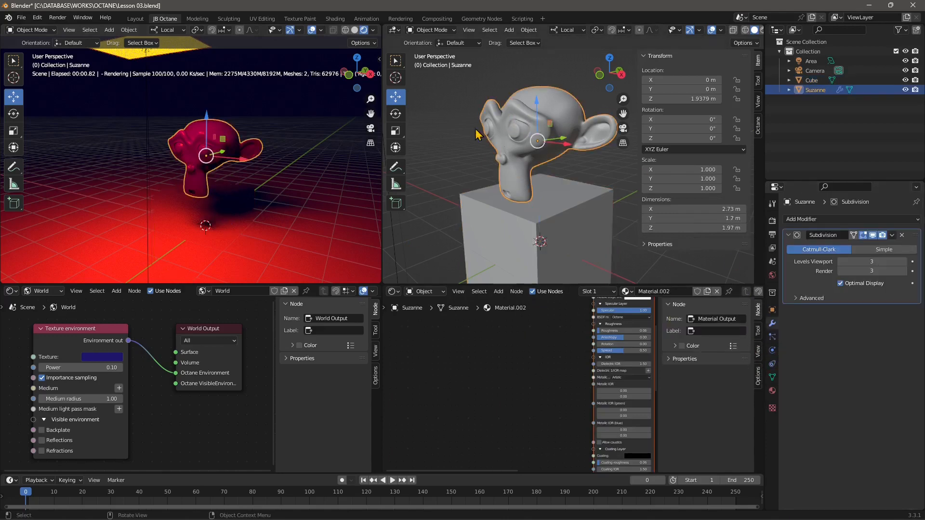
middle_click_drag(518, 193, 533, 107)
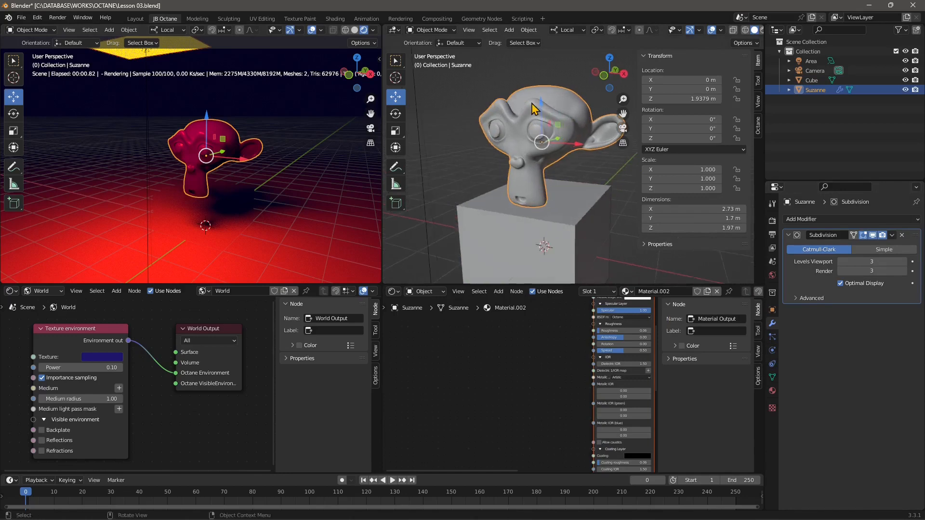
left_click(807, 219)
left_click(806, 222)
left_click(842, 261)
left_click(901, 236)
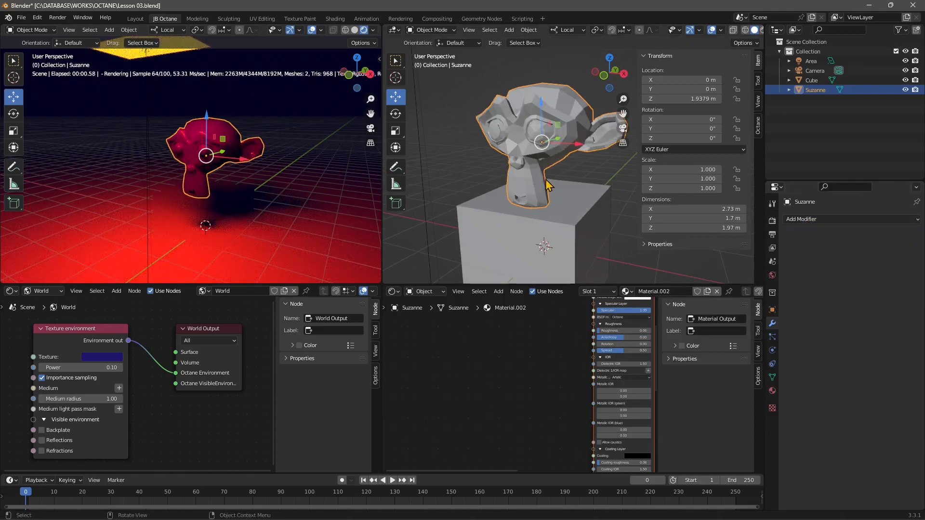
Apply smooth shading to Suzanne.
middle_click_drag(519, 208, 520, 201)
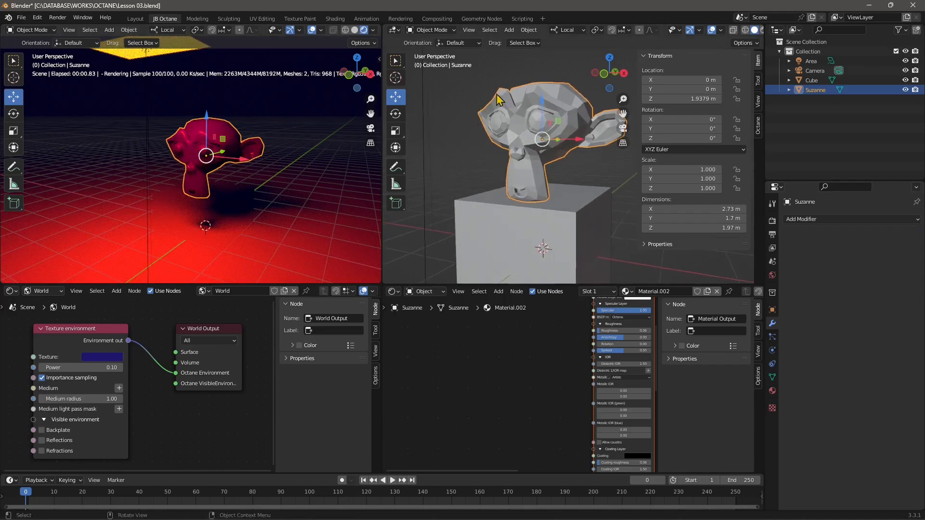
left_click(466, 88)
left_click(519, 120)
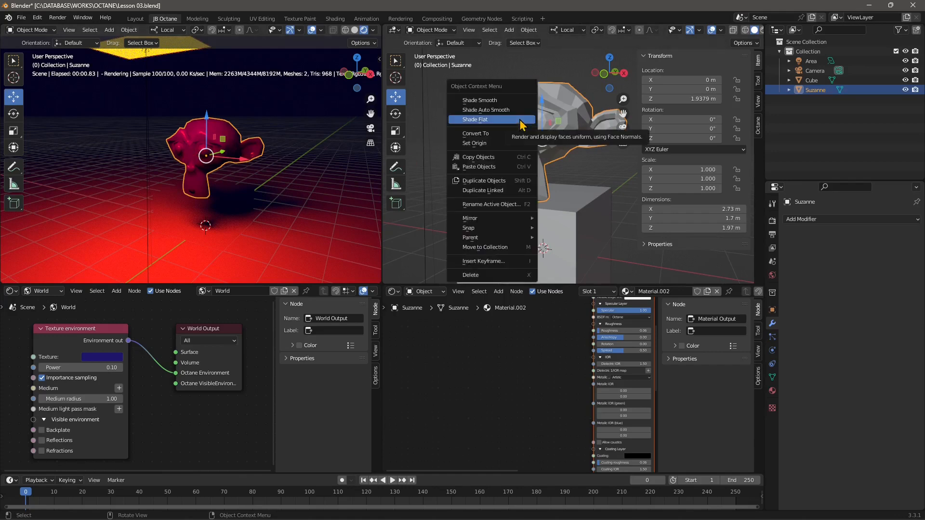
left_click(487, 105)
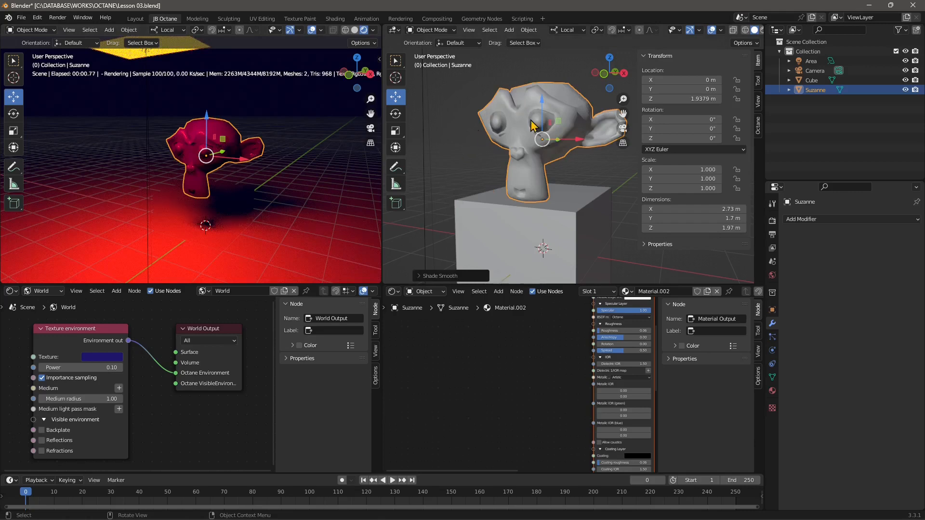
left_click(477, 171)
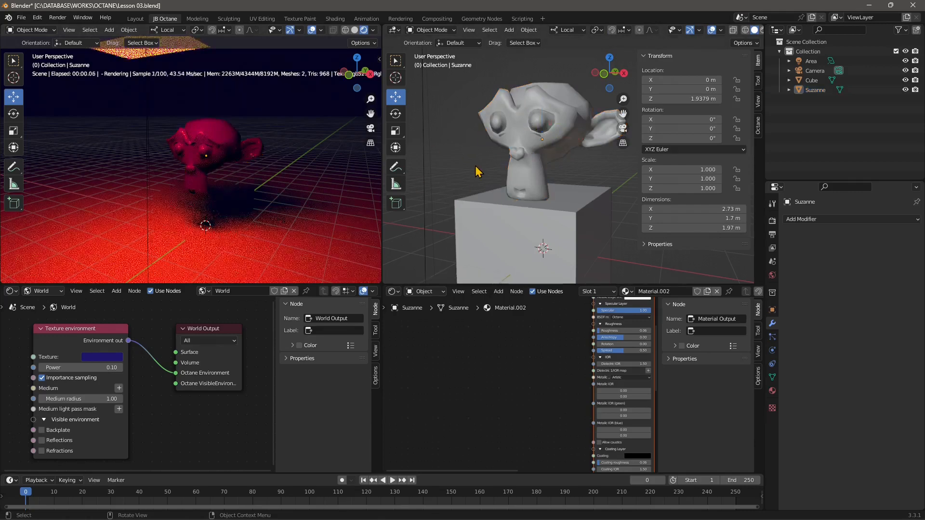
Enable OpenSubDiv for Suzanne in her Octane mesh properties, using the Catmull Clark scheme and a subd level of 3.
left_click(493, 146)
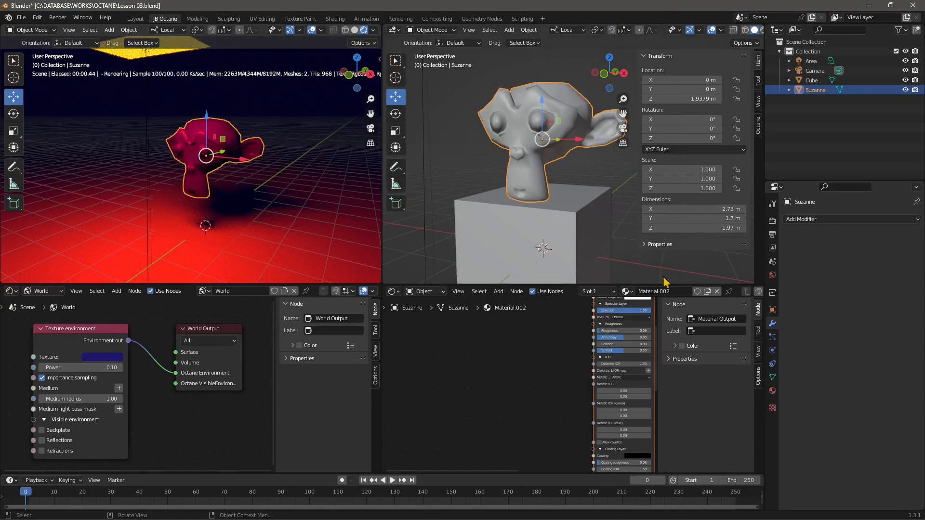
left_click(771, 378)
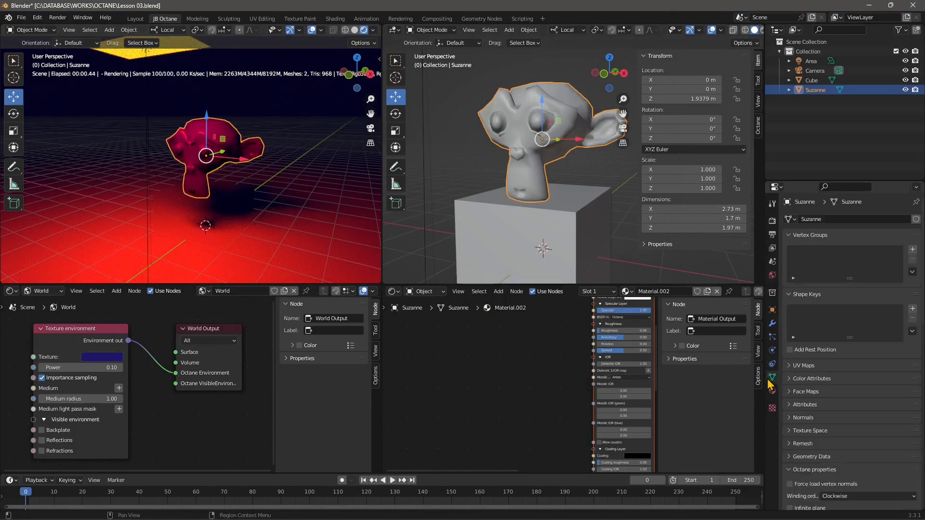
left_click_drag(922, 309, 915, 457)
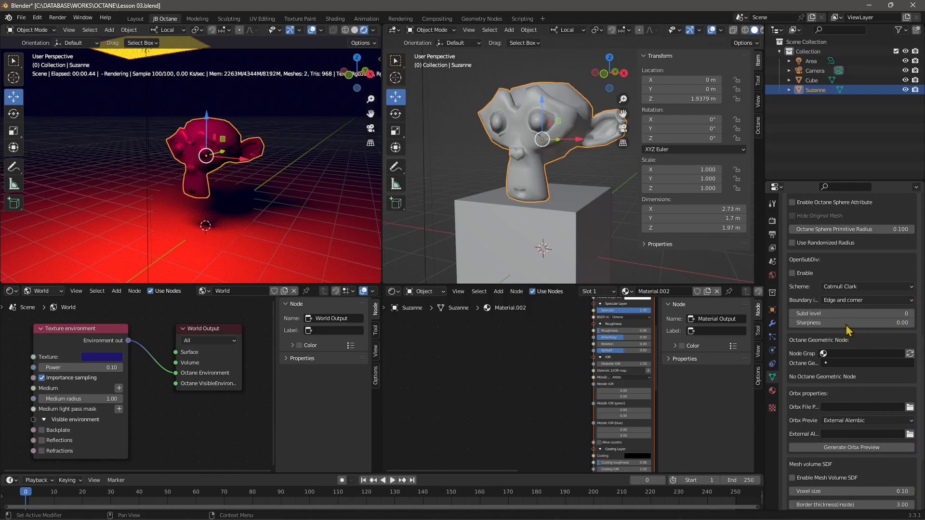
left_click(792, 273)
left_click(833, 288)
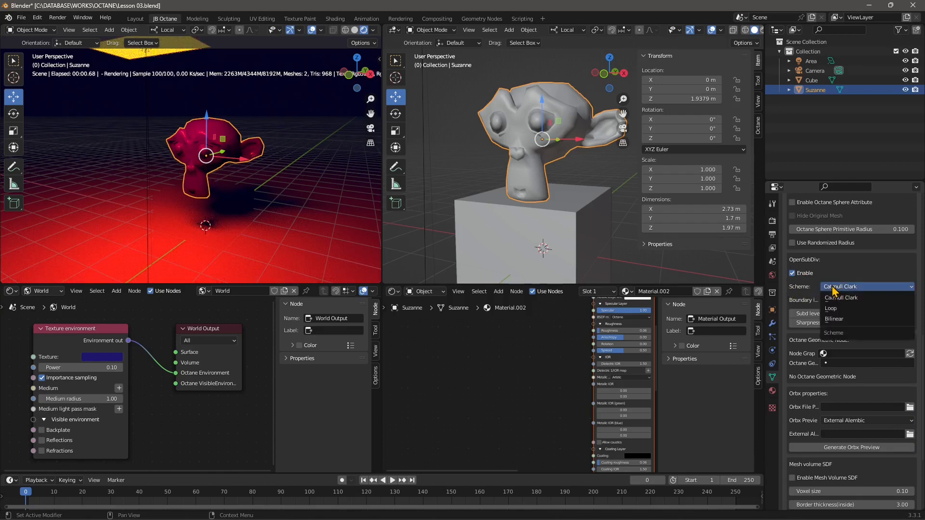
left_click(833, 296)
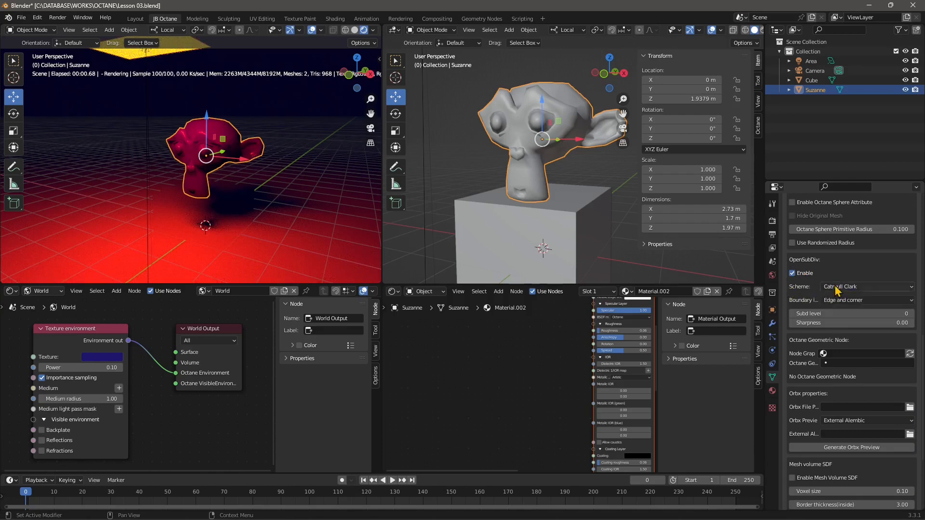
left_click(911, 314)
left_click(911, 314)
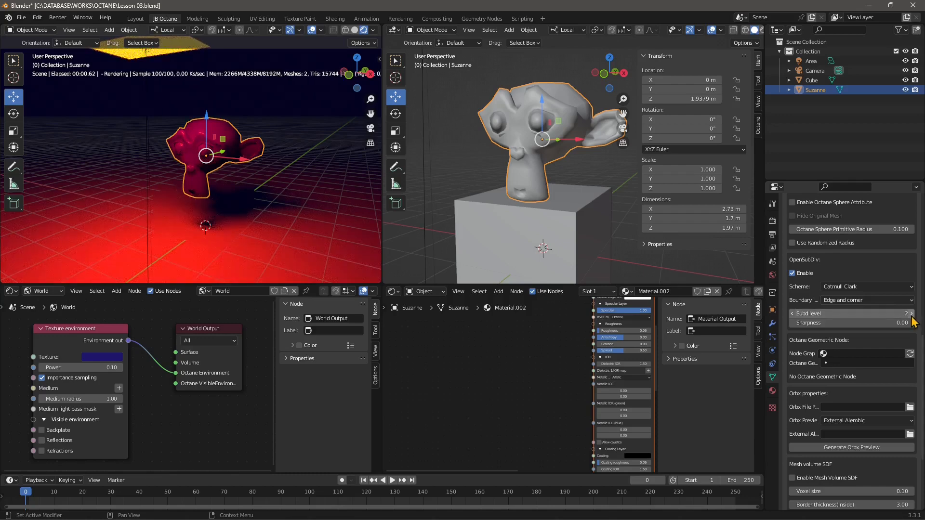
left_click(911, 314)
left_click(311, 121)
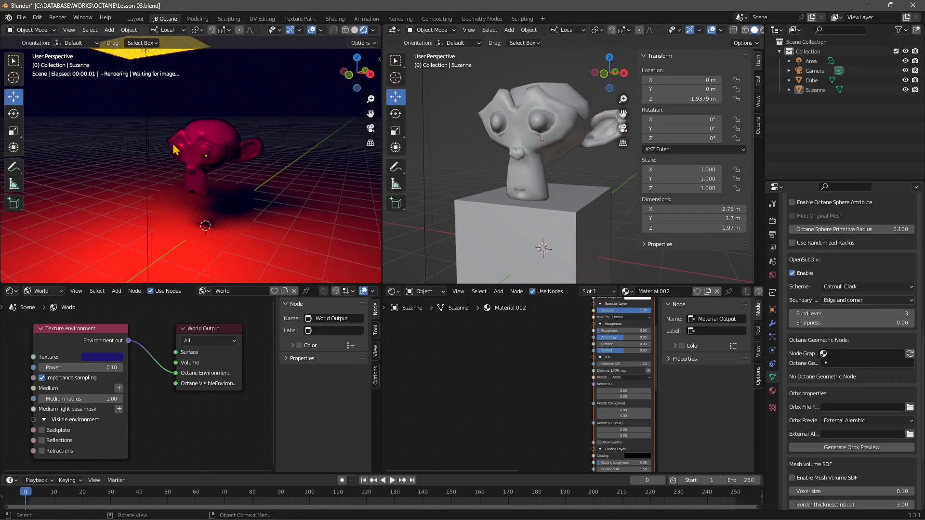
Switch the modeling viewport to wireframe shading and inspect Suzanne's base mesh topology.
left_click(551, 142)
left_click(745, 31)
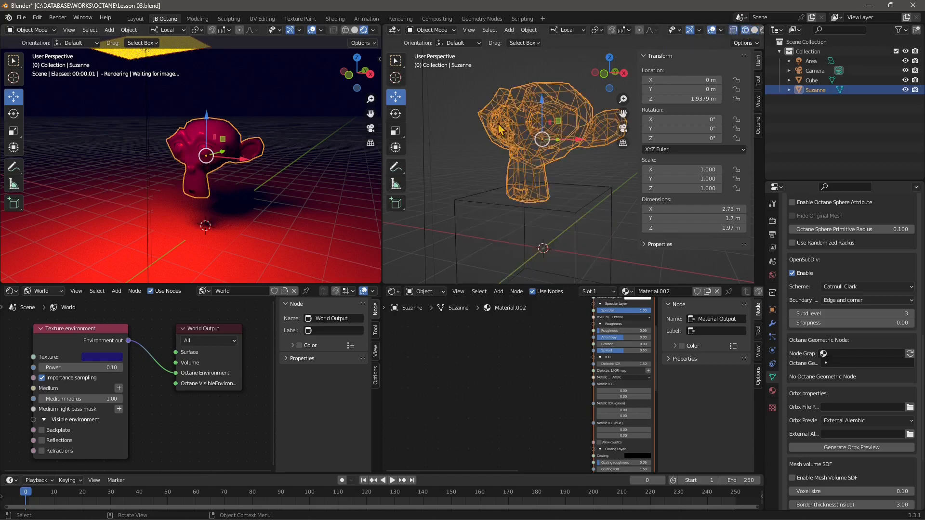
left_click(475, 99)
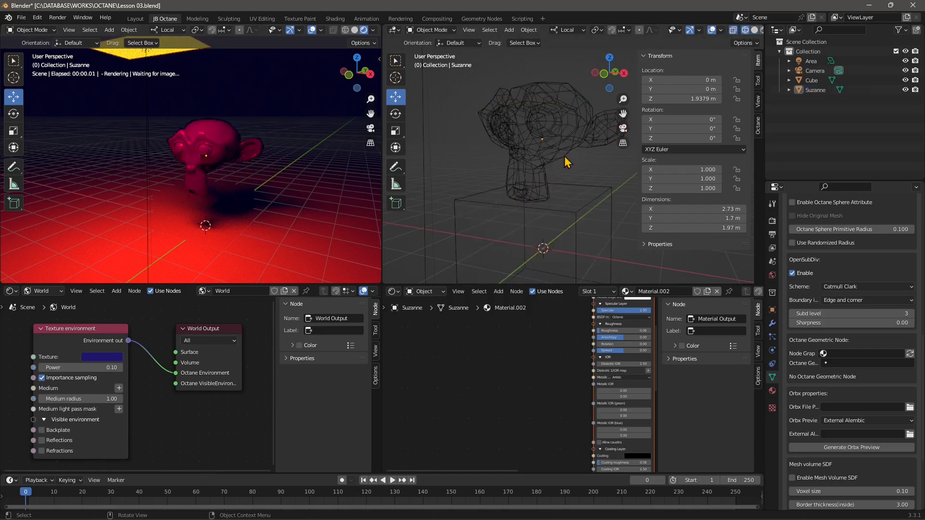
left_click(532, 136)
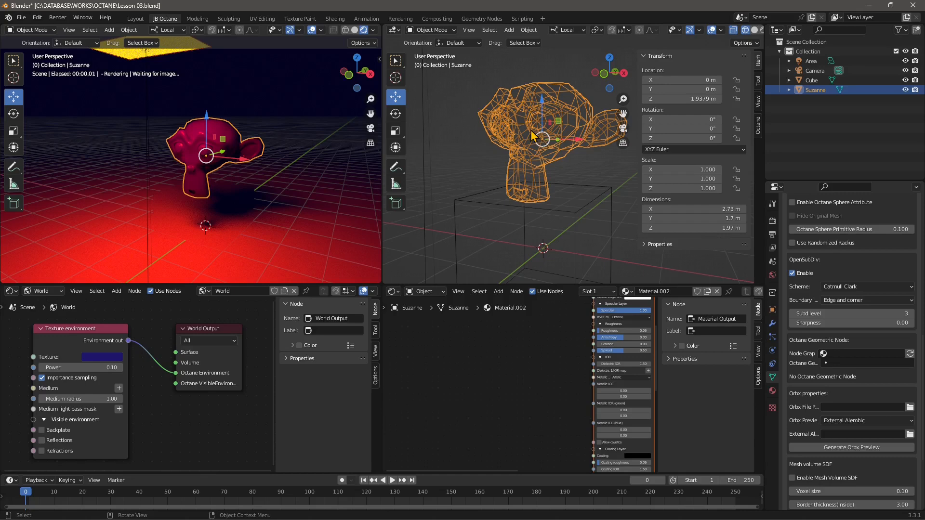
left_click(455, 103)
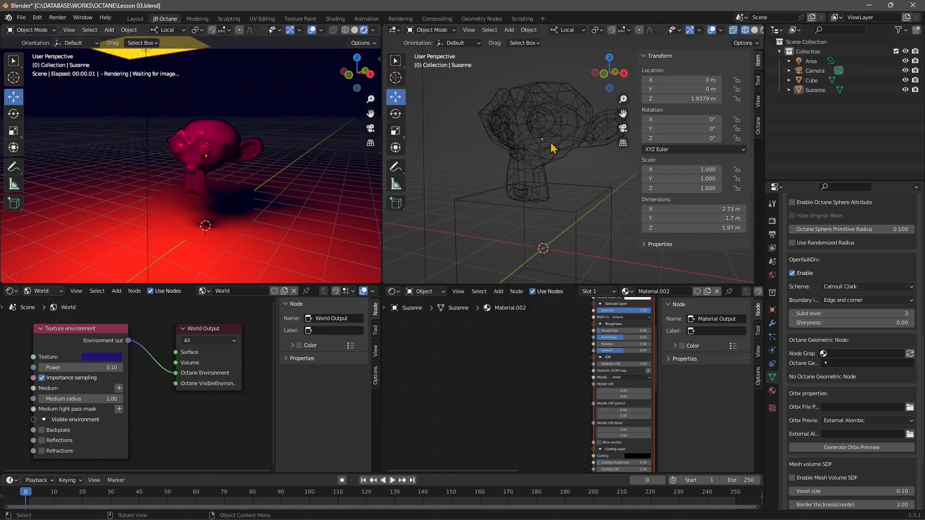
Open the Octane Viewport from the Octane Server render settings and examine the shadow area beneath Suzanne up close.
scroll(850, 431, "down", 6)
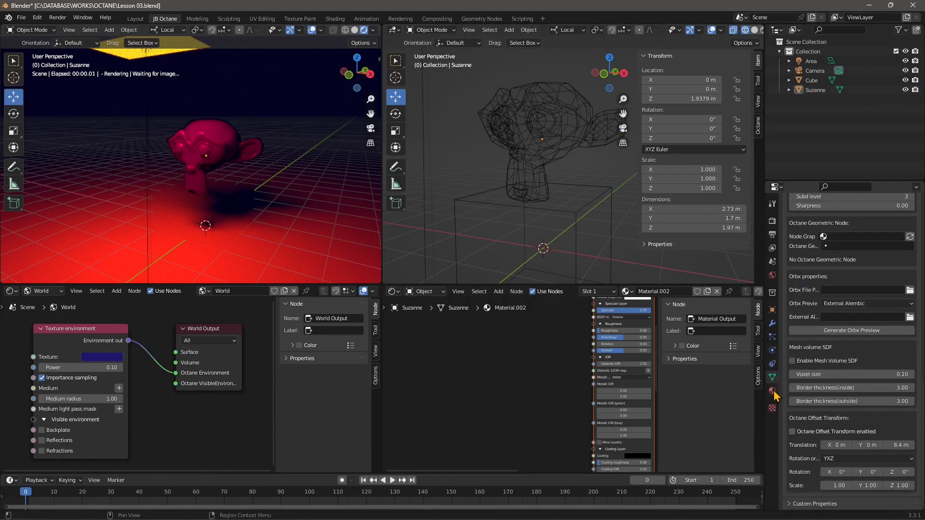
left_click(772, 221)
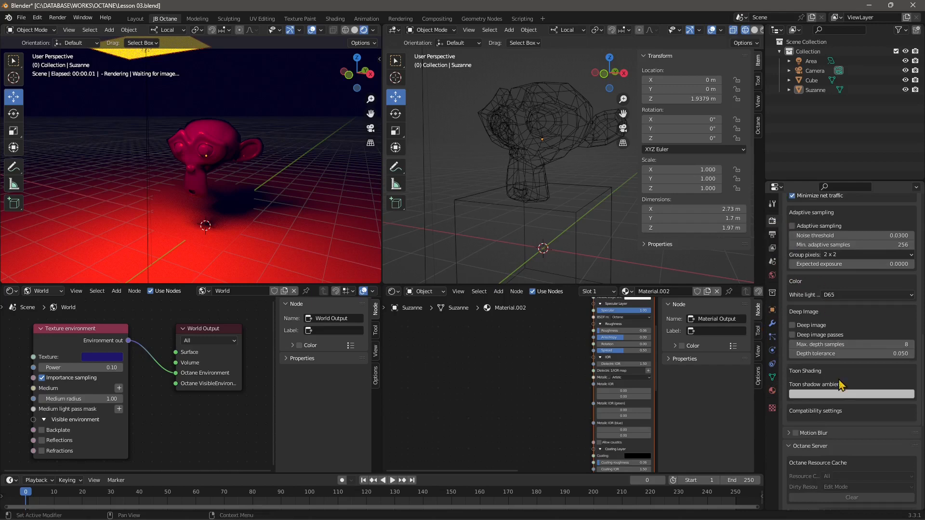
scroll(864, 439, "down", 9)
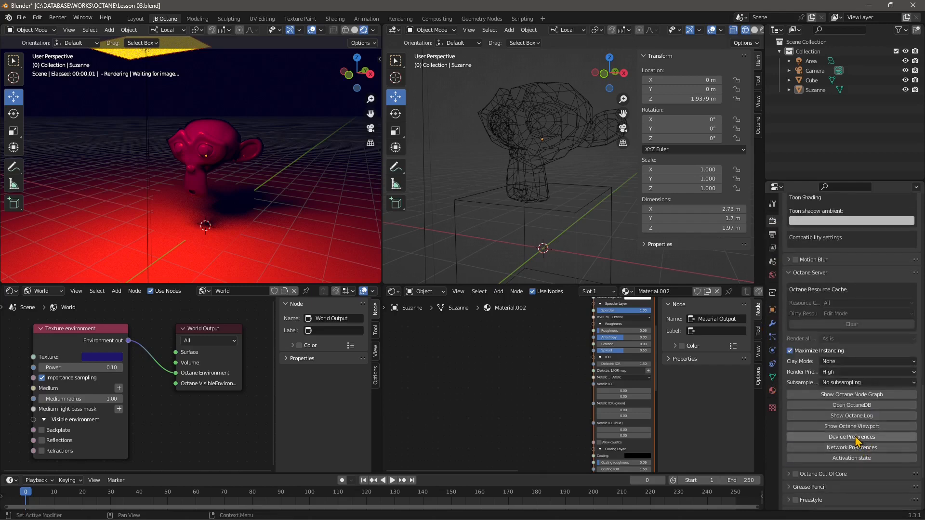
left_click(865, 428)
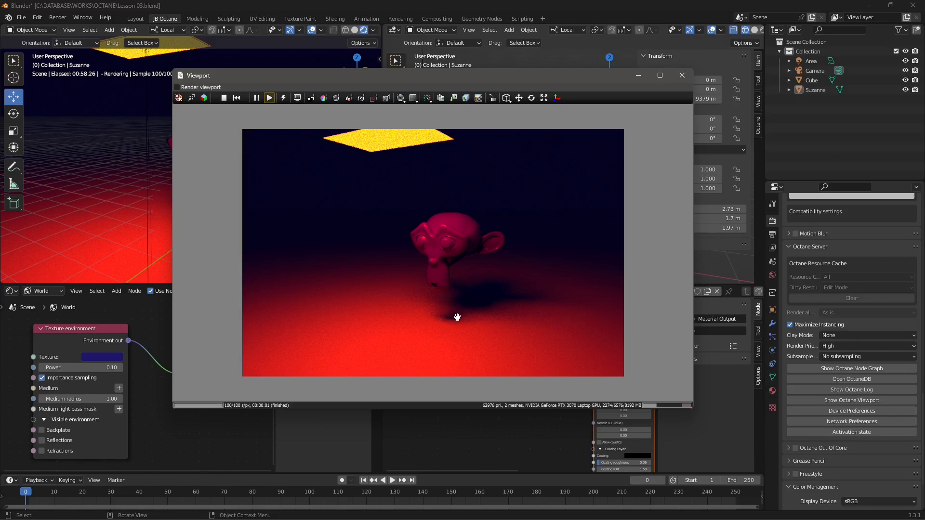
scroll(461, 331, "up", 6)
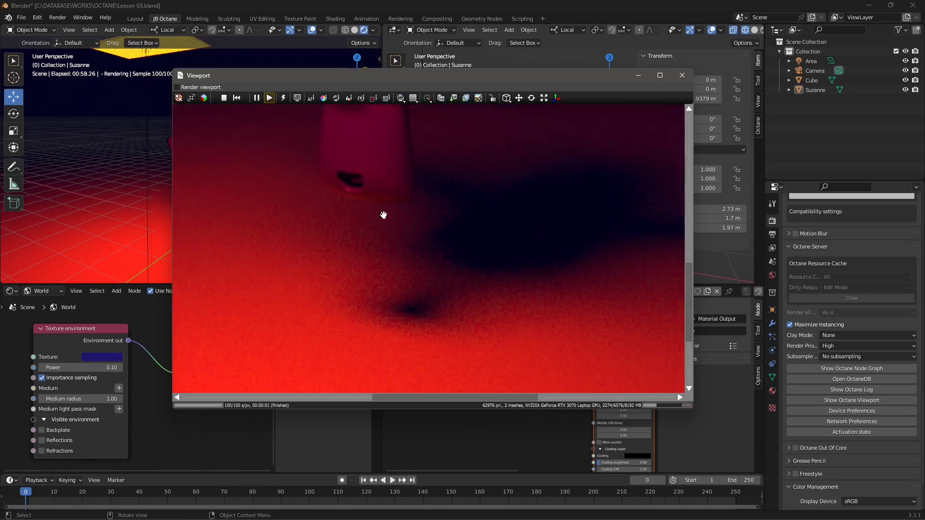
scroll(429, 298, "up", 5)
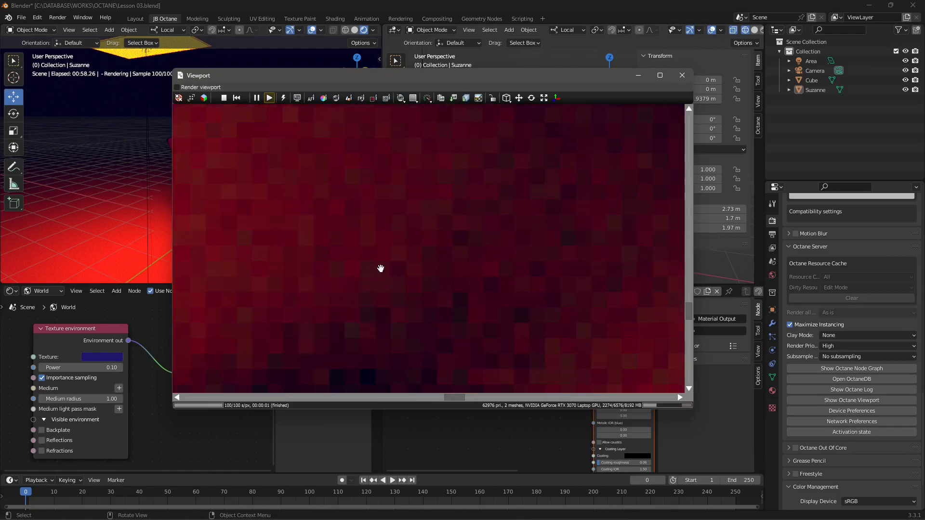
scroll(405, 285, "down", 5)
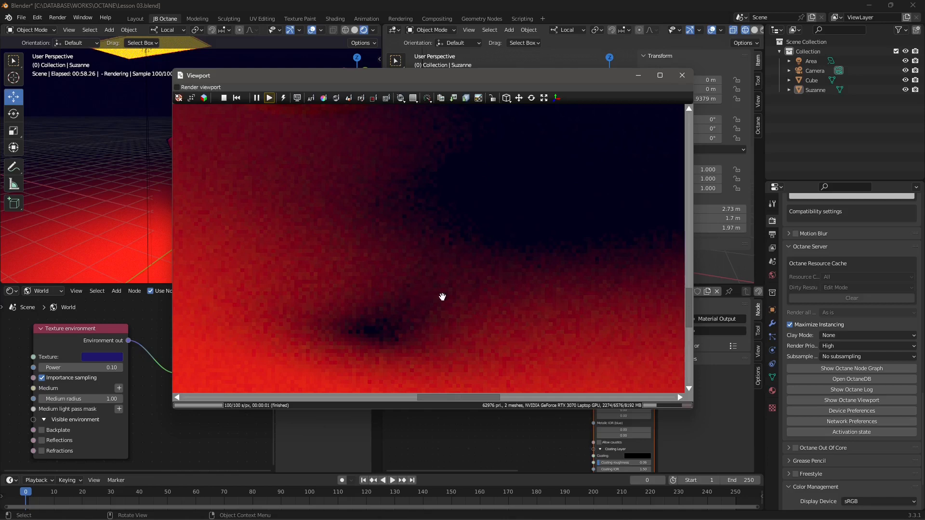
Zoom the Octane Viewport back out to view Suzanne together with her shadow.
scroll(426, 331, "down", 2)
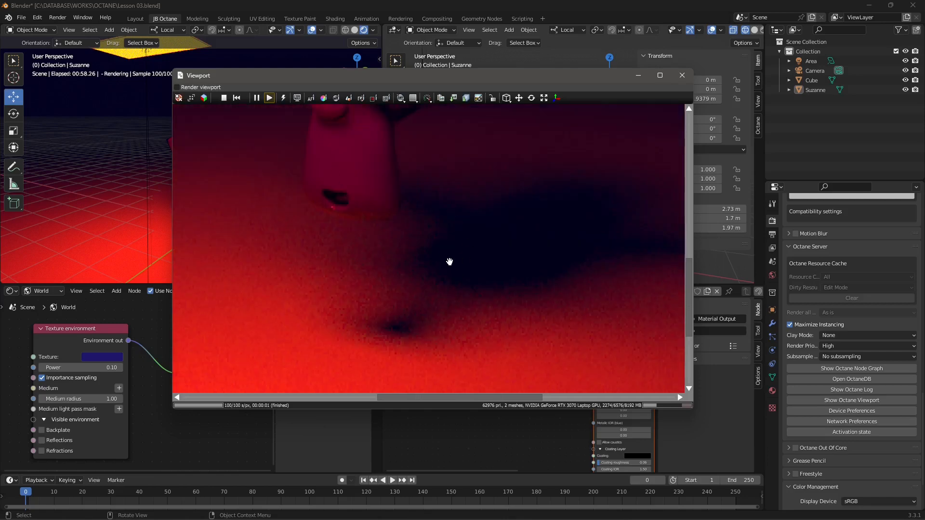
scroll(443, 339, "down", 2)
scroll(443, 339, "down", 2)
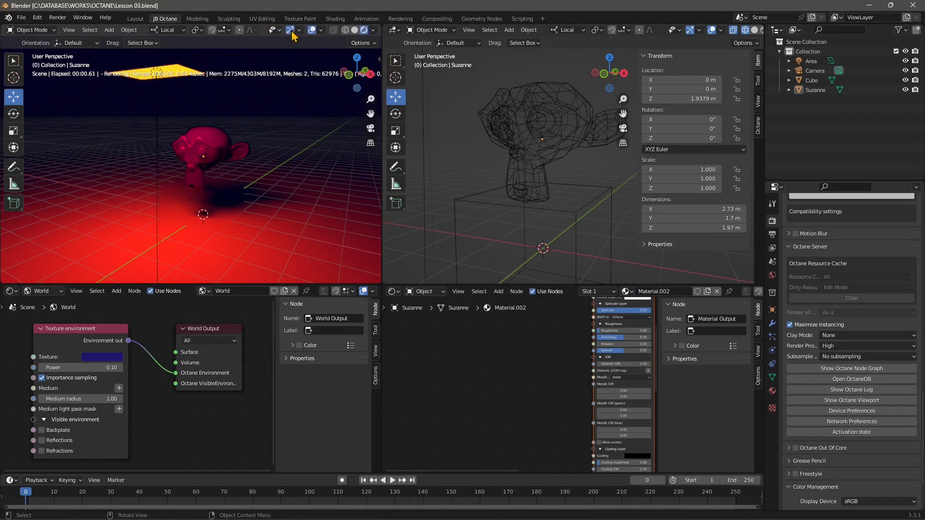
Turn off the rendered viewport's floor, X and Y axes, 3D cursor, text info, annotations and object overlays, including extras, outline and origins.
left_click(320, 30)
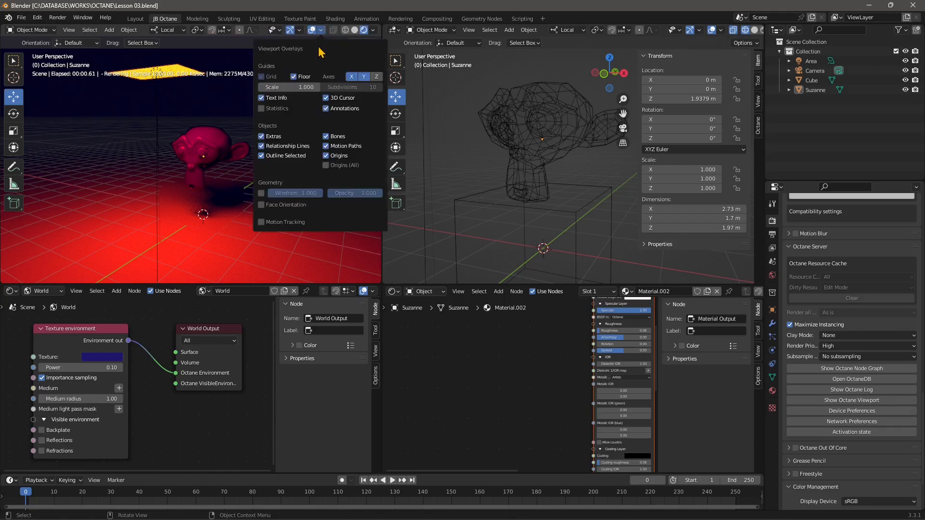
left_click(293, 77)
left_click(351, 77)
left_click(364, 77)
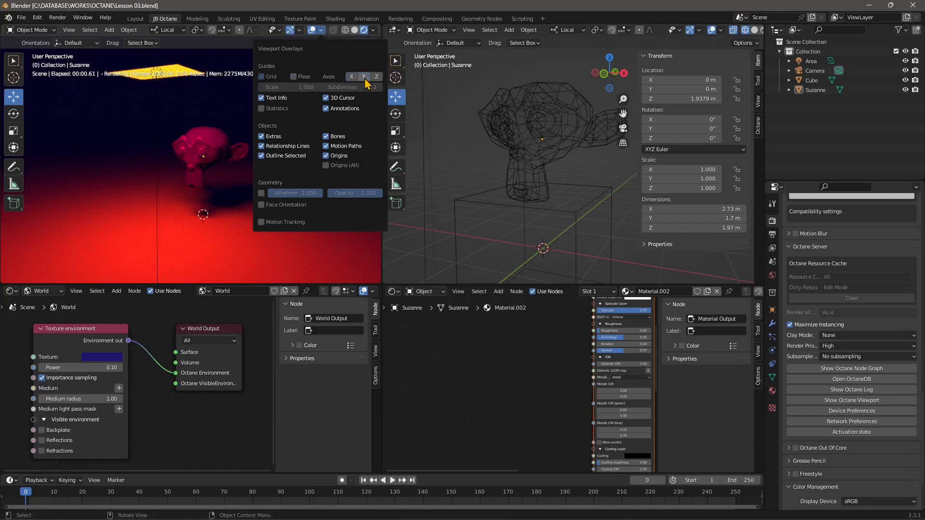
left_click(326, 98)
left_click(261, 98)
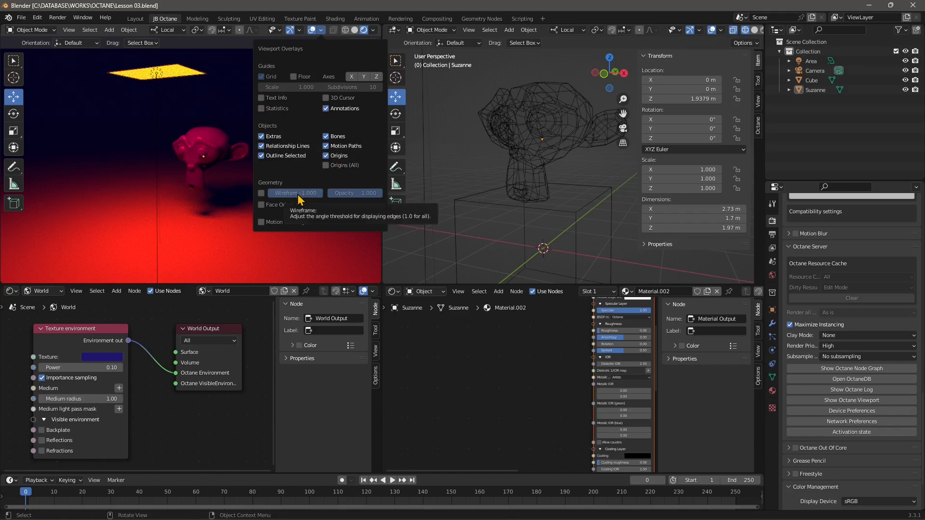
mouse_move(263, 144)
left_mouse_down()
mouse_move(262, 156)
mouse_move(326, 108)
left_mouse_up()
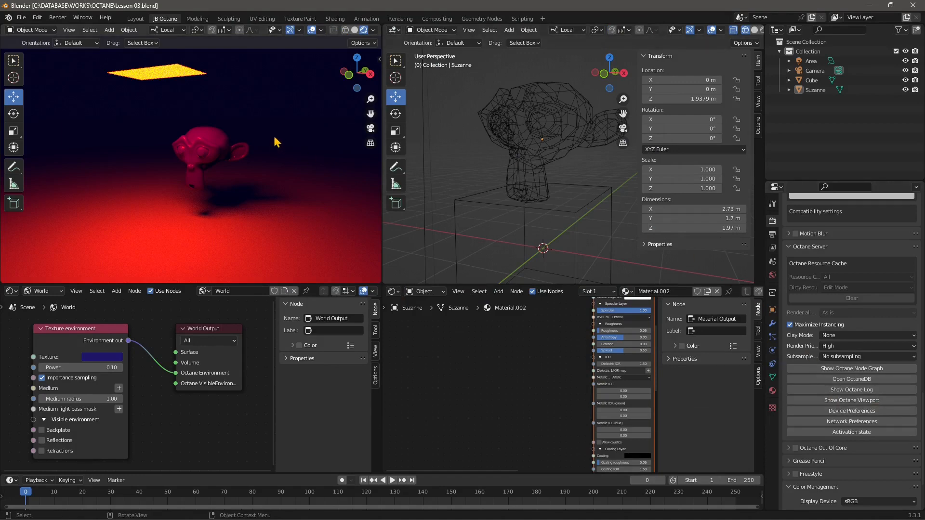
Raise the area light above Suzanne to a height of about 6.32 m and deselect it.
middle_click_drag(253, 192, 210, 204)
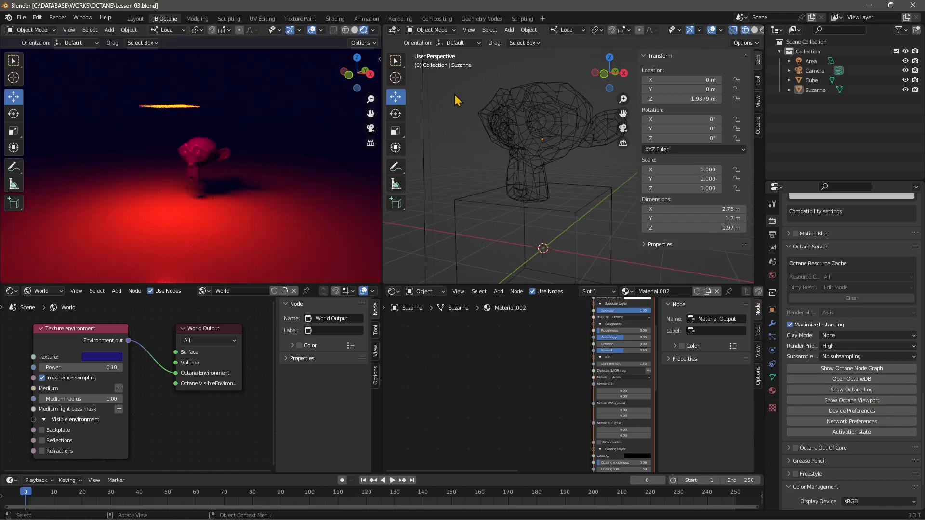
scroll(557, 212, "down", 6)
middle_click_drag(565, 154, 556, 170)
left_click(525, 112)
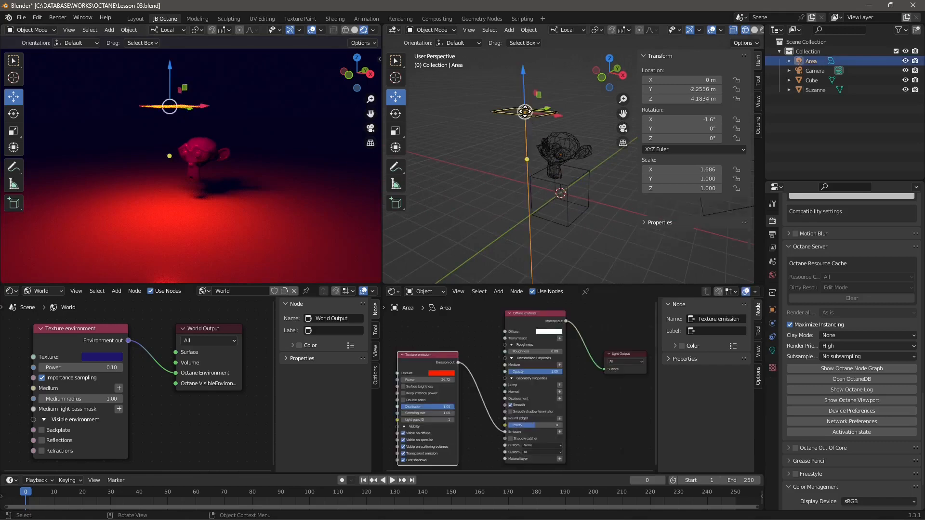
left_click_drag(524, 112, 522, 48)
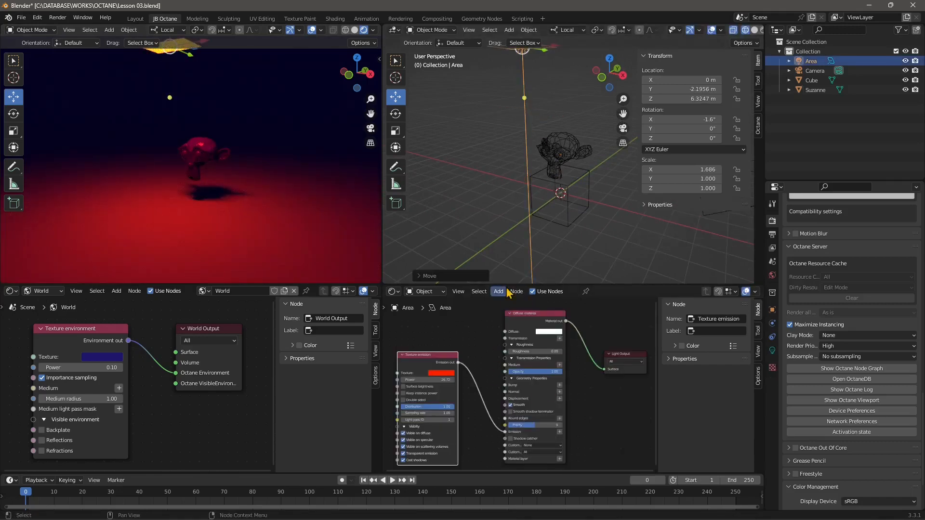
left_click(466, 248)
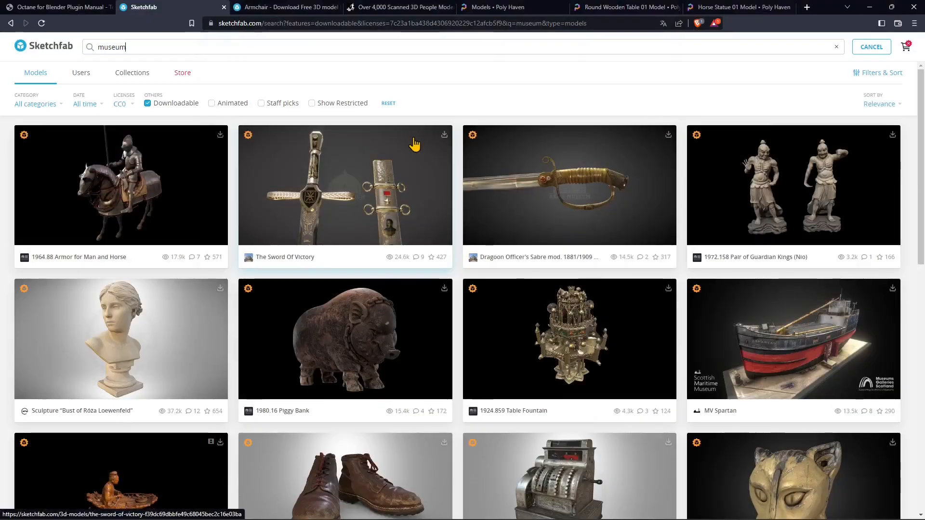
Browse the CC0 museum models on Sketchfab in the browser and inspect the Armchair model from different angles.
scroll(306, 314, "down", 2)
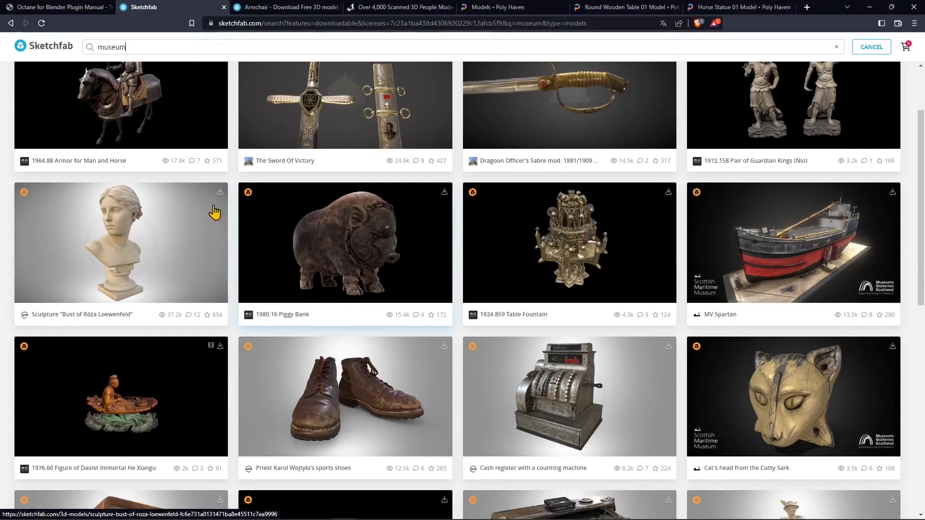
scroll(200, 269, "up", 2)
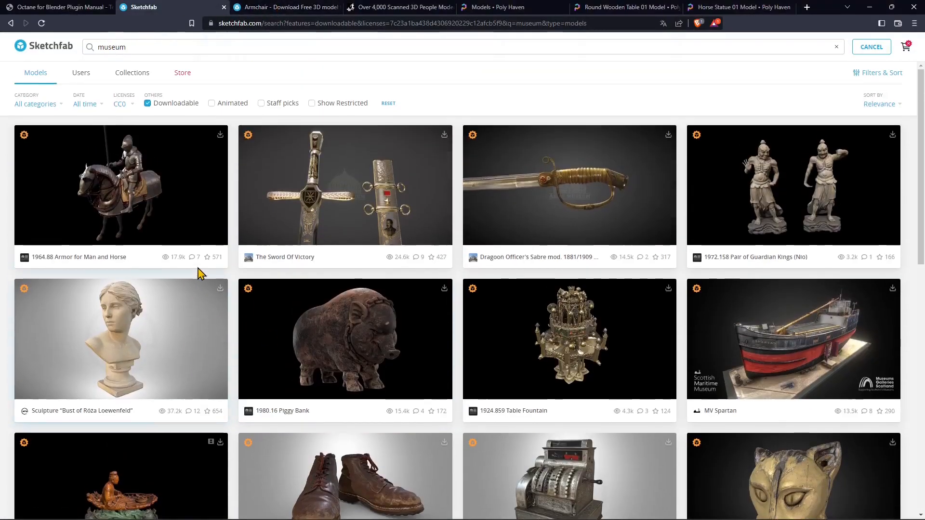
left_click(260, 7)
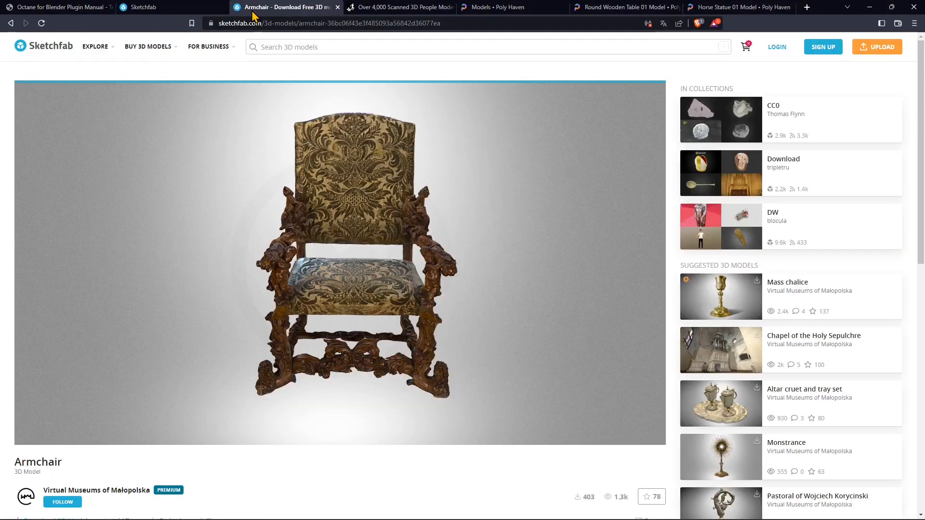
mouse_move(392, 312)
left_mouse_down()
mouse_move(318, 303)
mouse_move(438, 308)
mouse_move(372, 309)
mouse_move(407, 310)
mouse_move(380, 312)
left_mouse_up()
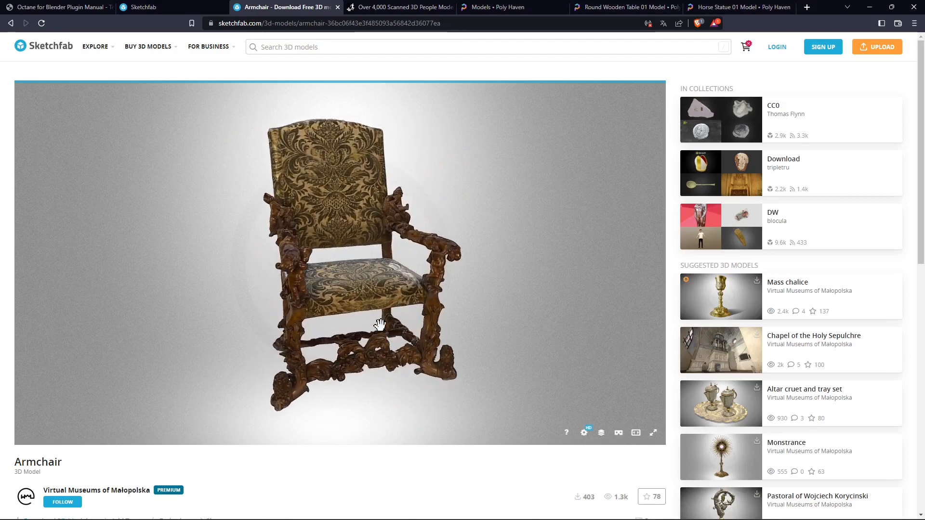
mouse_move(310, 266)
left_mouse_down()
mouse_move(345, 290)
mouse_move(399, 295)
mouse_move(306, 281)
left_mouse_up()
Examine the Armchair page's title, publisher and model details on Sketchfab.
scroll(366, 448, "down", 4)
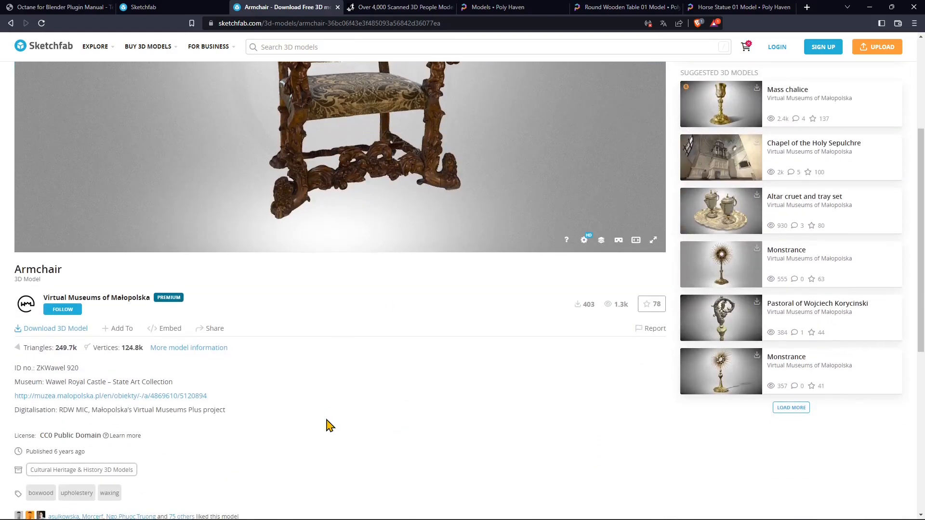
left_click_drag(70, 270, 14, 274)
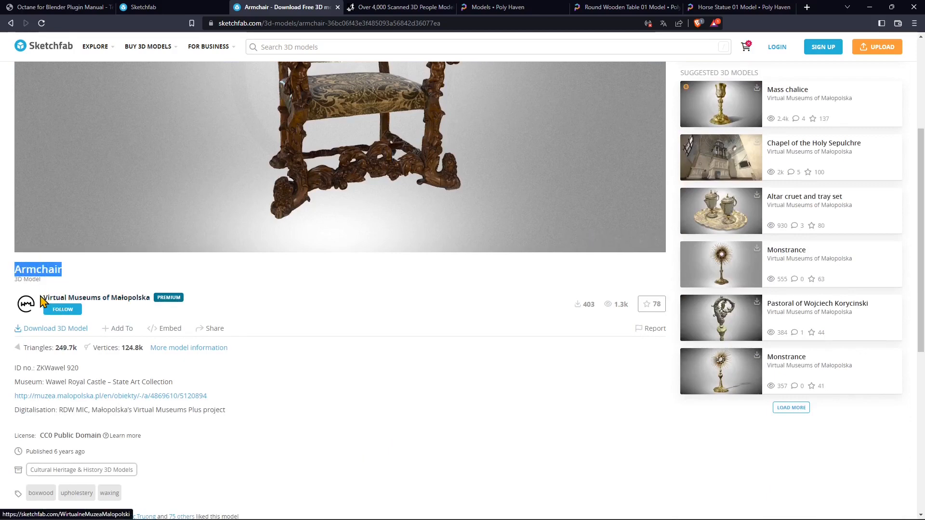
left_click_drag(41, 299, 61, 296)
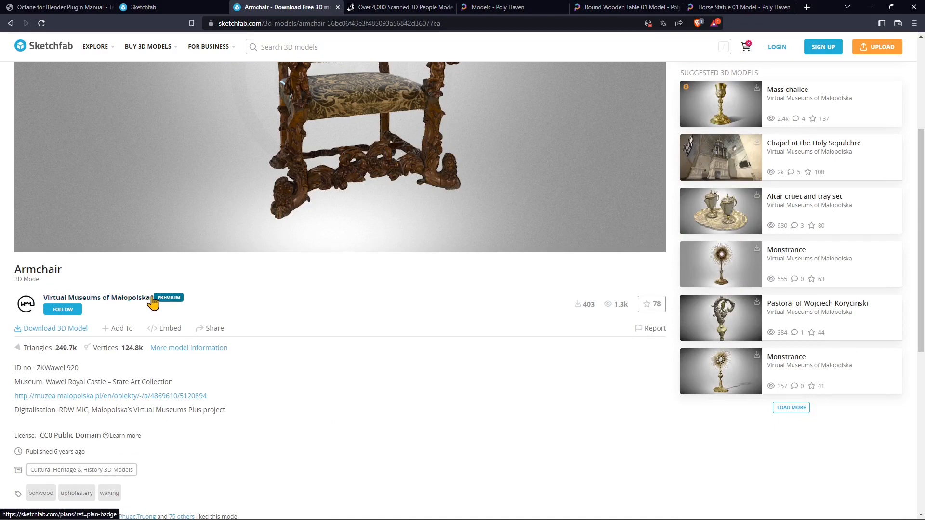
left_click_drag(151, 300, 100, 299)
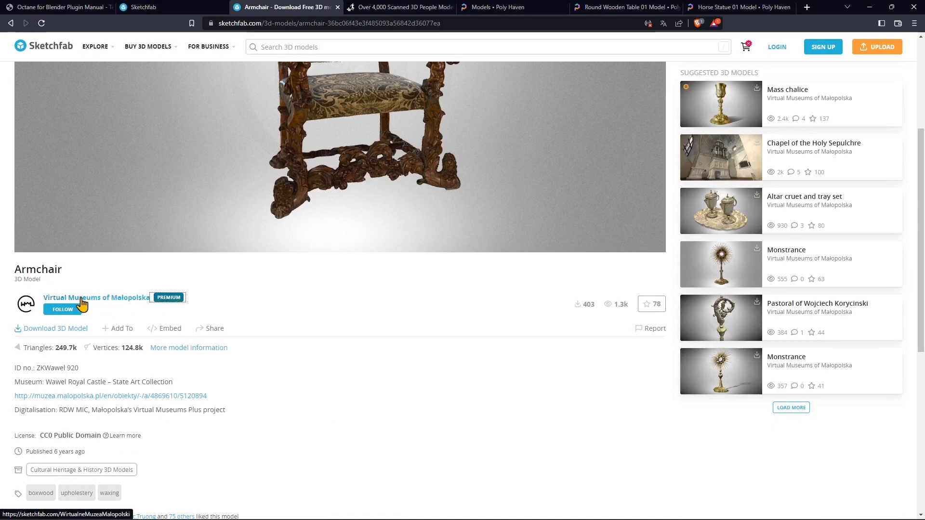
scroll(73, 365, "down", 2)
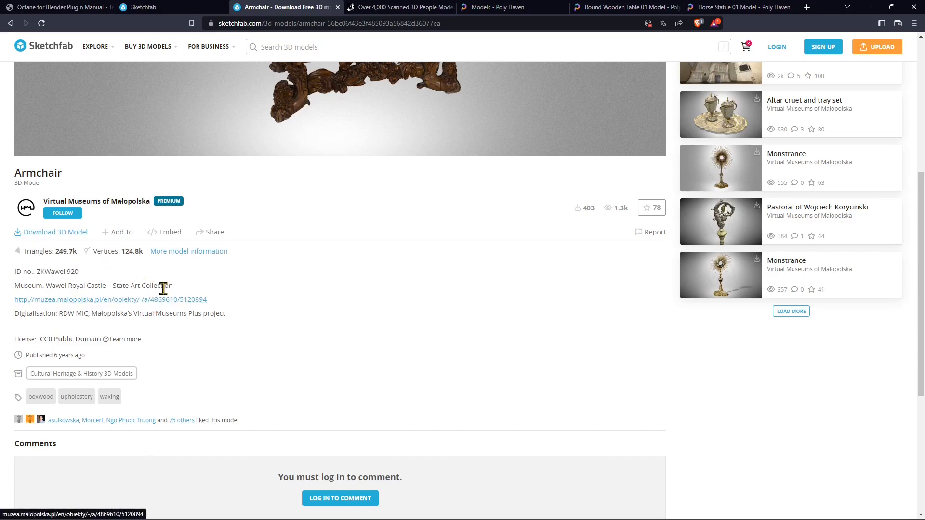
Open the Armchair's model information, review its included 3D formats and license, and return to the model view.
left_click(172, 252)
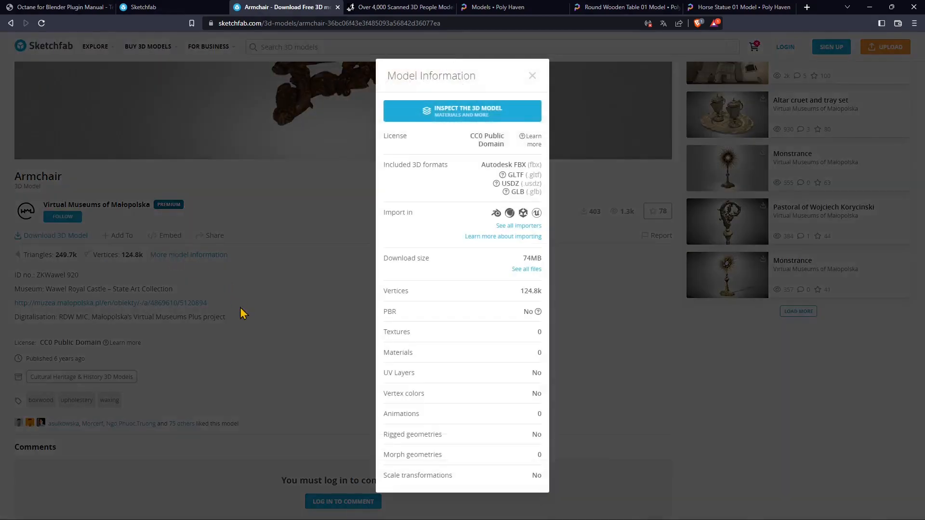
left_click_drag(482, 165, 544, 181)
left_click(522, 165)
left_click(522, 176)
left_click(516, 168)
left_click_drag(470, 138, 500, 143)
left_click(531, 77)
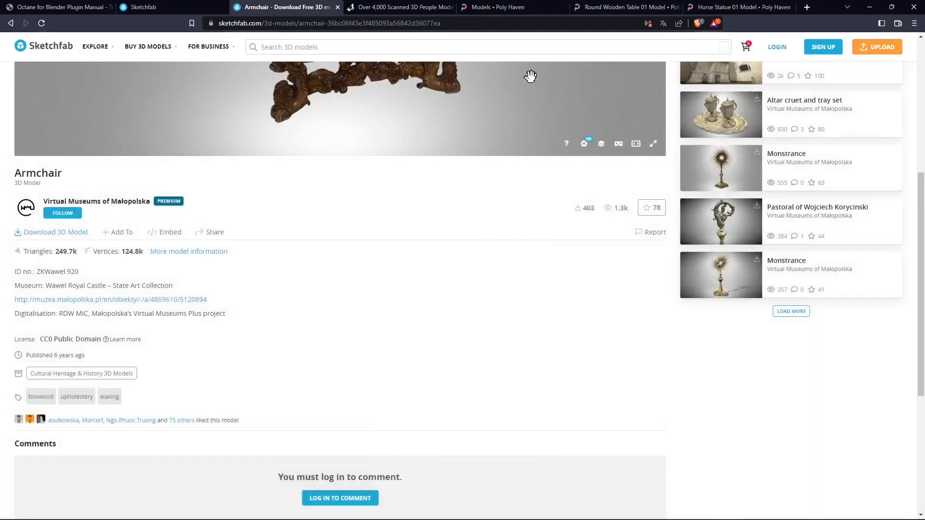
scroll(383, 253, "up", 3)
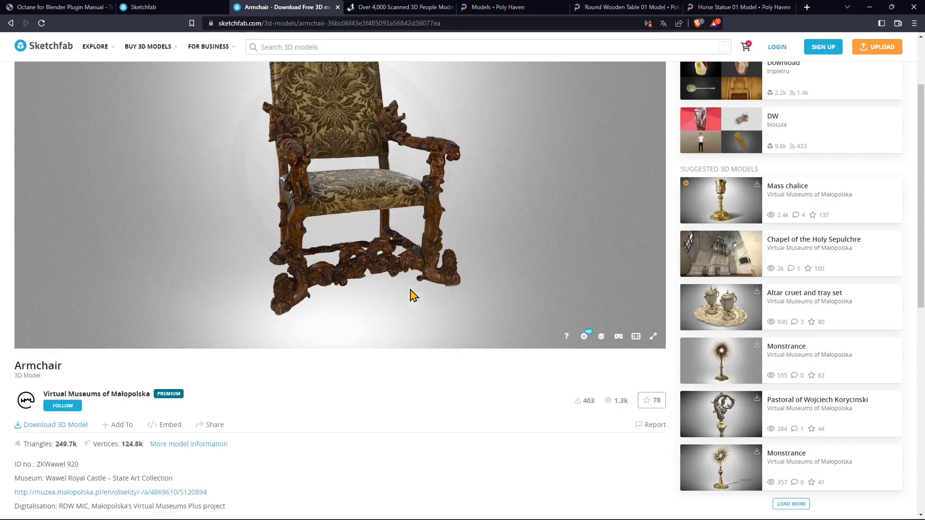
Switch to the Renderpeople site and open its free models page, focusing on the 3D Posed People offer.
left_click(388, 8)
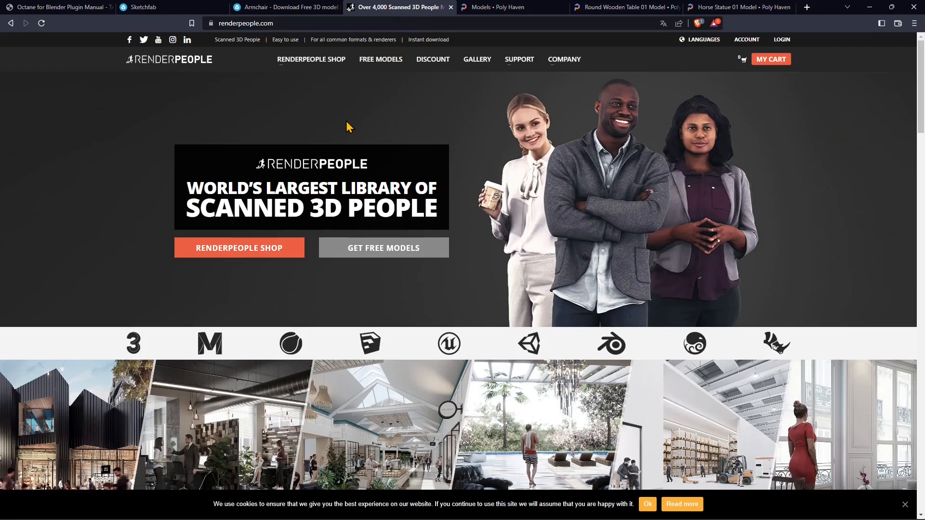
left_click(380, 59)
scroll(372, 296, "down", 3)
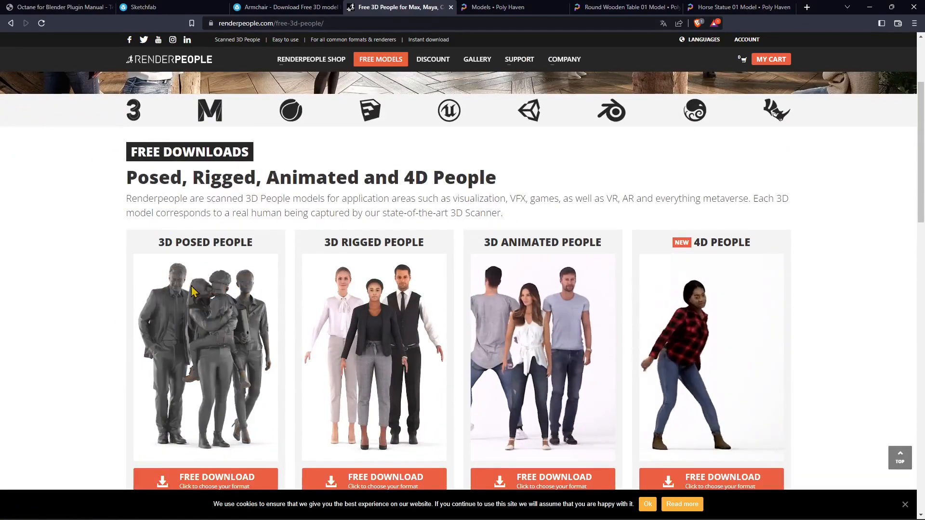
left_click_drag(164, 242, 273, 251)
left_click(126, 248)
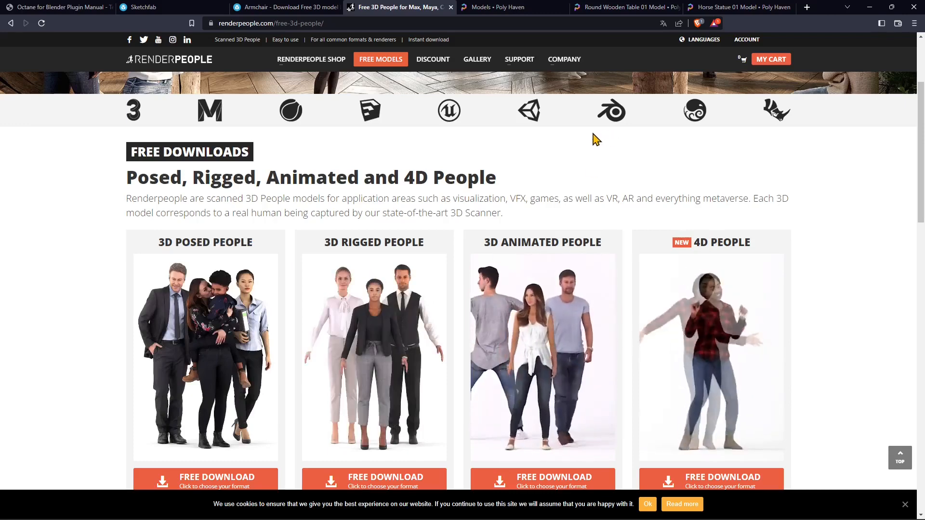
Compare Renderpeople's free model types, check the download formats for 3D Posed People, and close the format list.
scroll(597, 130, "down", 1)
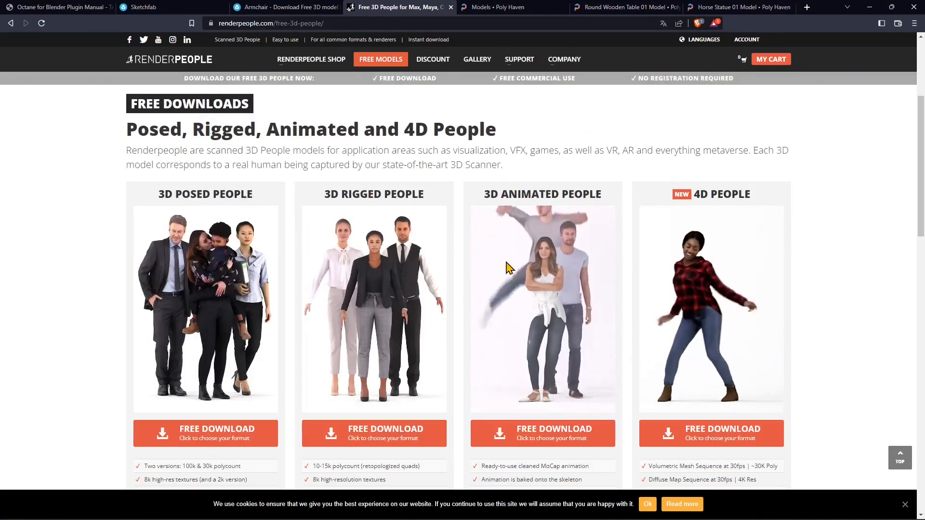
scroll(212, 337, "down", 3)
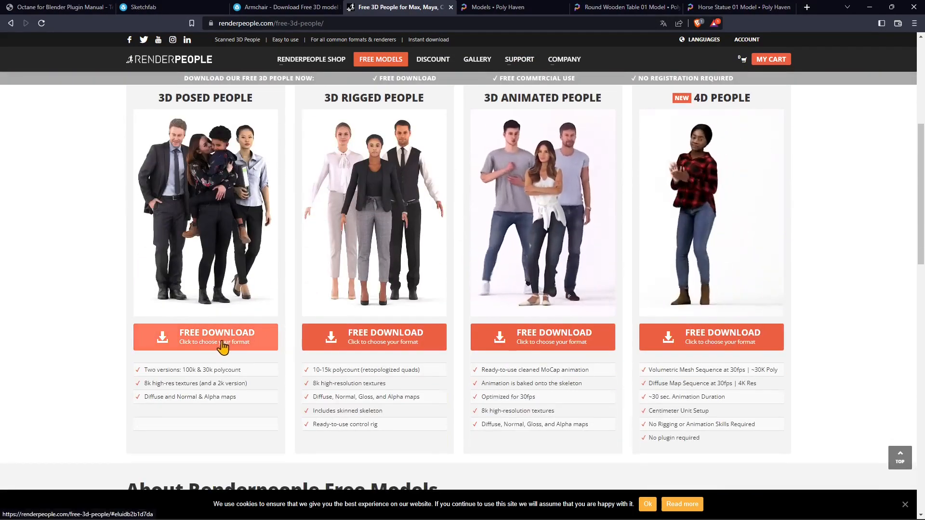
scroll(222, 349, "up", 2)
left_click(222, 434)
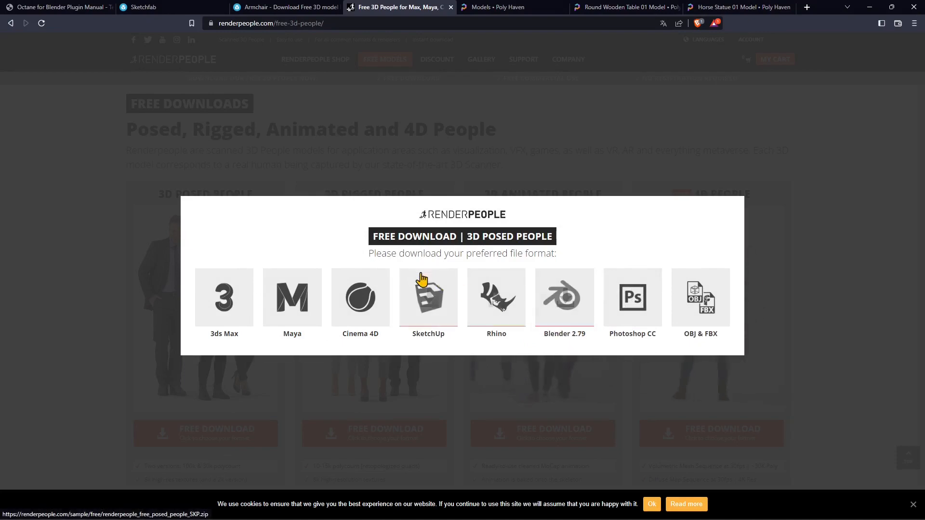
left_click(860, 180)
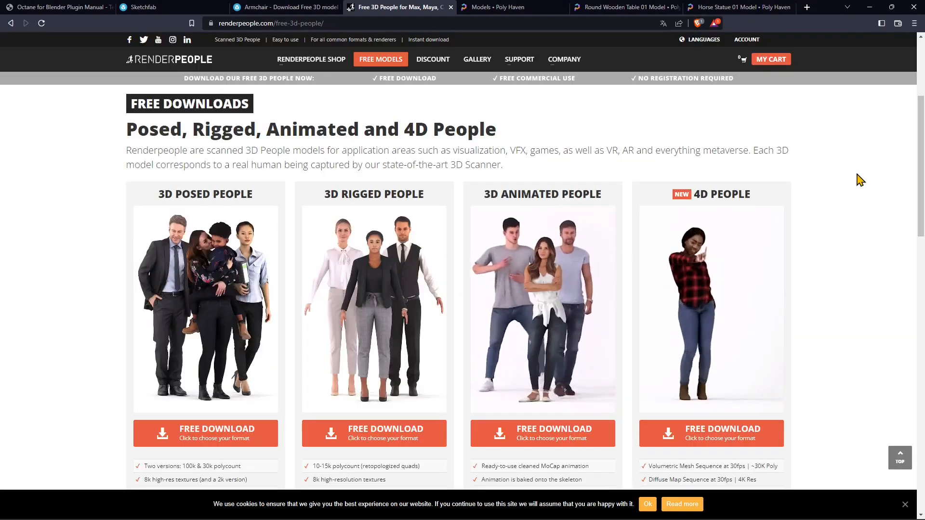
Switch to the Poly Haven page and go to the site's home address, polyhaven.com.
left_click(496, 5)
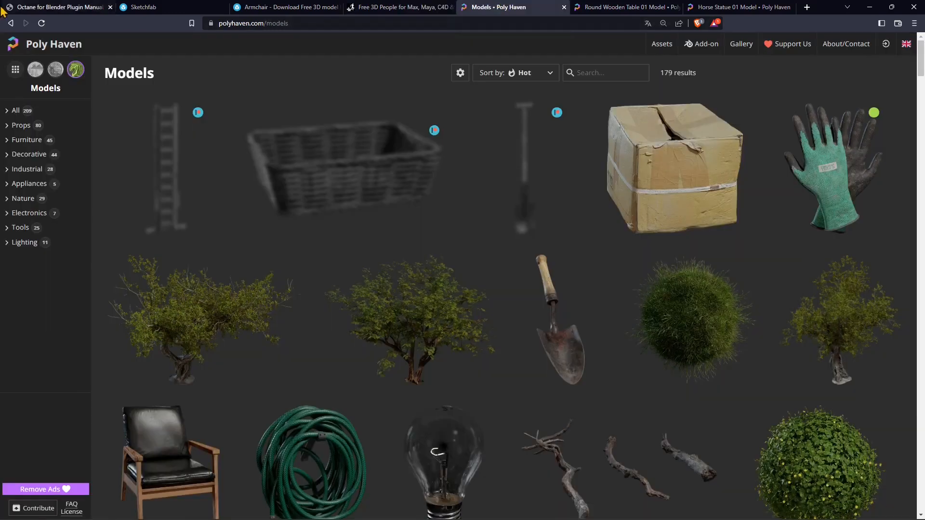
left_click_drag(263, 24, 379, 45)
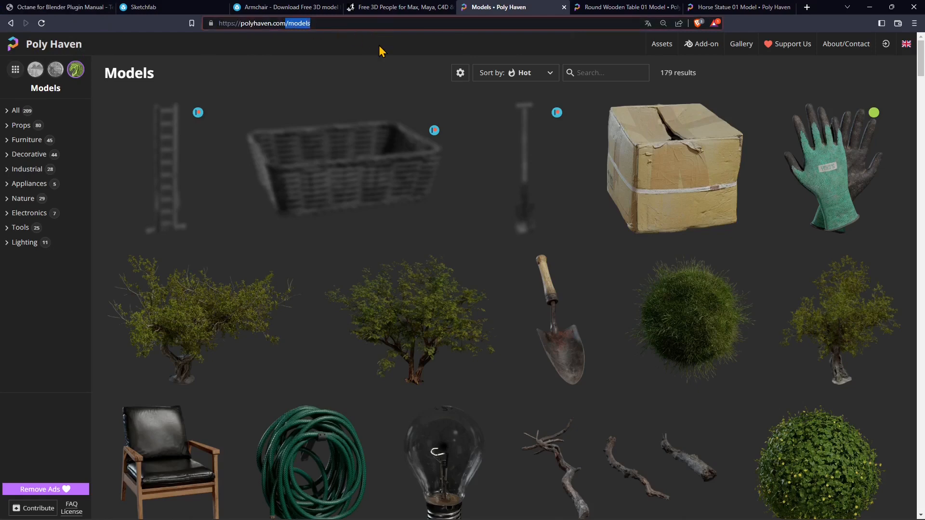
key("BackSpace")
key("Return")
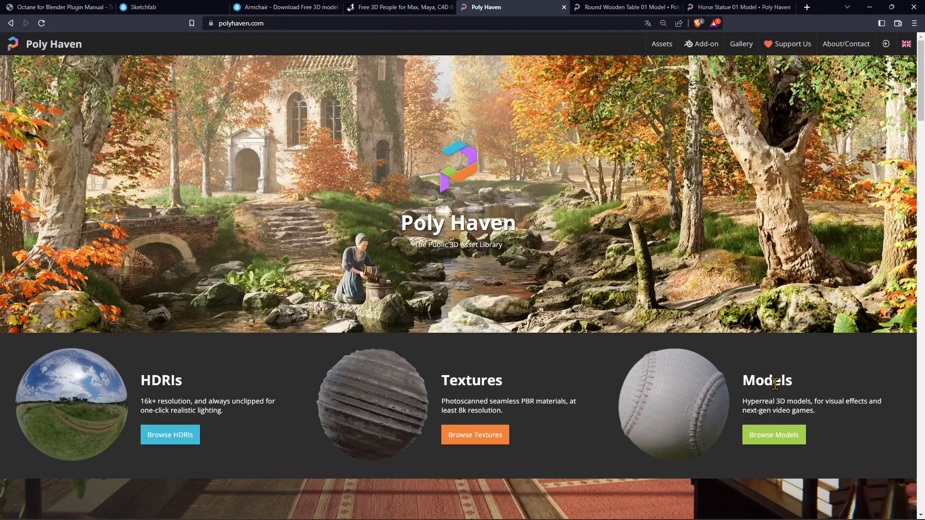
Open Poly Haven's Models library and browse through the available assets.
left_click(705, 393)
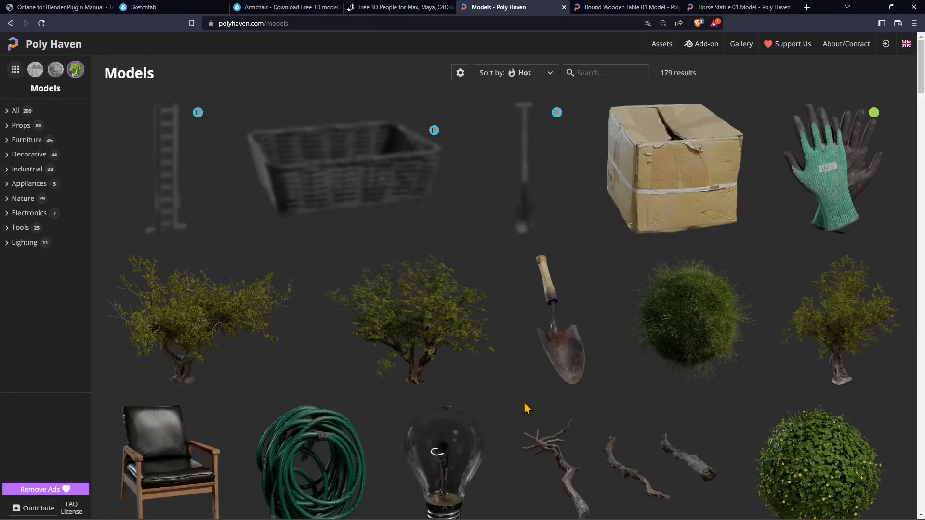
scroll(526, 405, "down", 8)
scroll(525, 405, "down", 12)
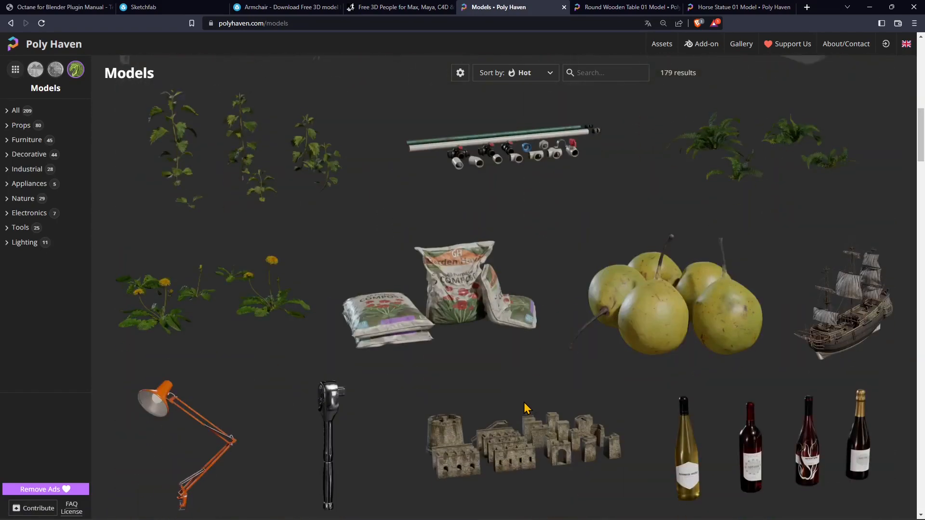
scroll(524, 403, "down", 4)
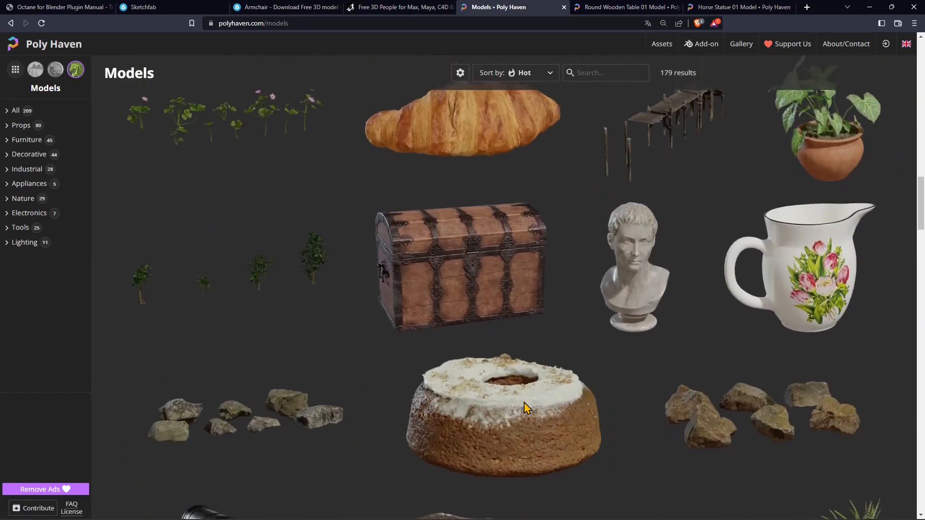
Switch to the Round Wooden Table 01 page and examine its wireframe preview and each of its texture maps.
key("ctrl+Tab")
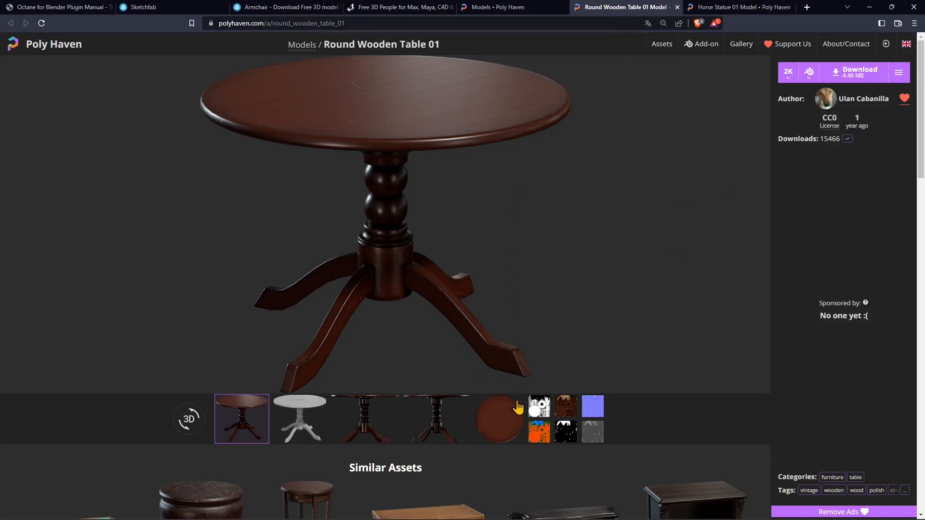
left_click(315, 422)
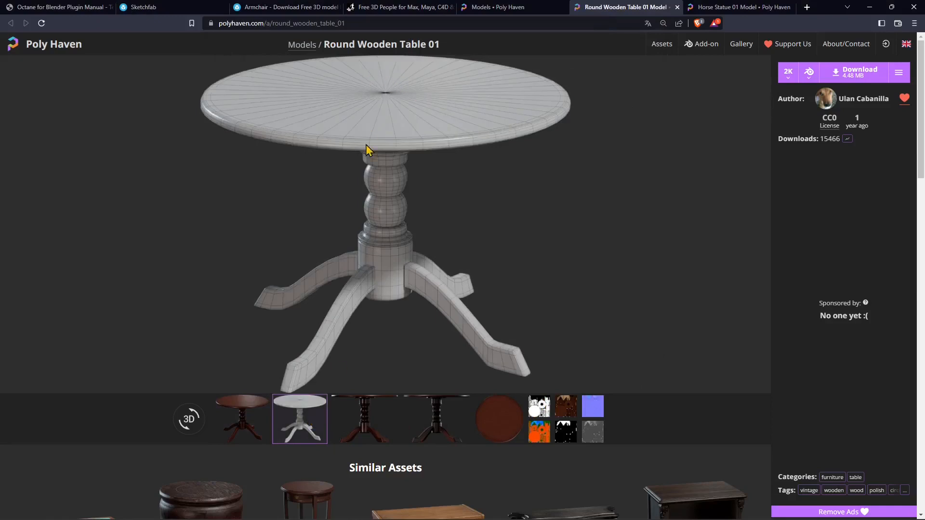
left_click(534, 410)
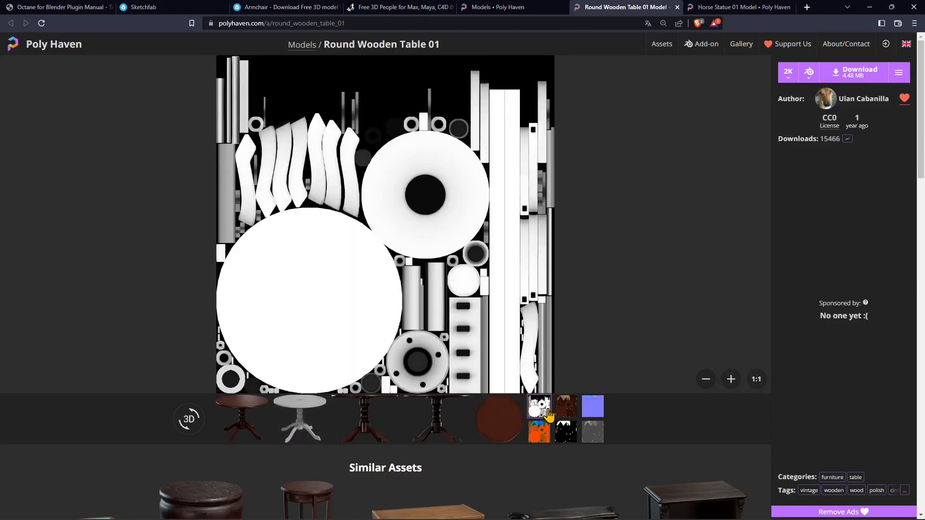
left_click(565, 414)
left_click(565, 433)
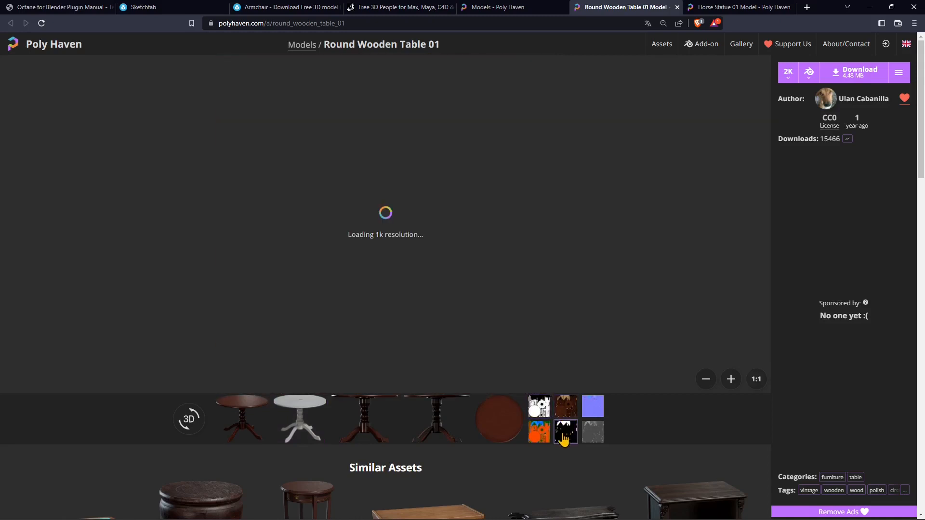
left_click(541, 440)
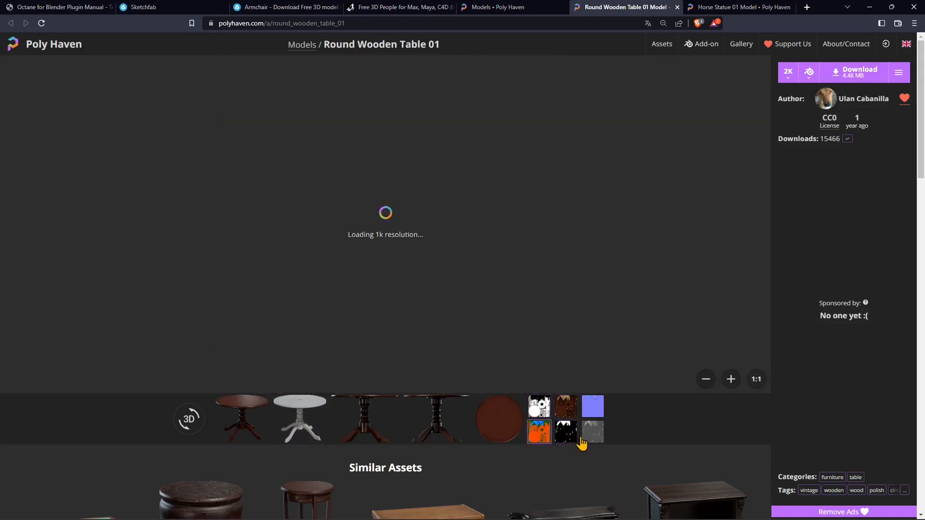
left_click(591, 434)
left_click(592, 414)
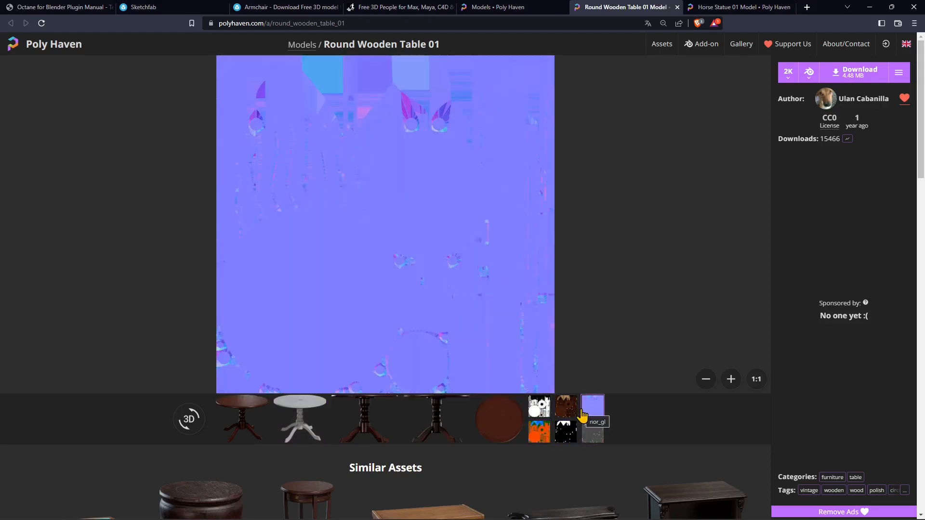
left_click(576, 414)
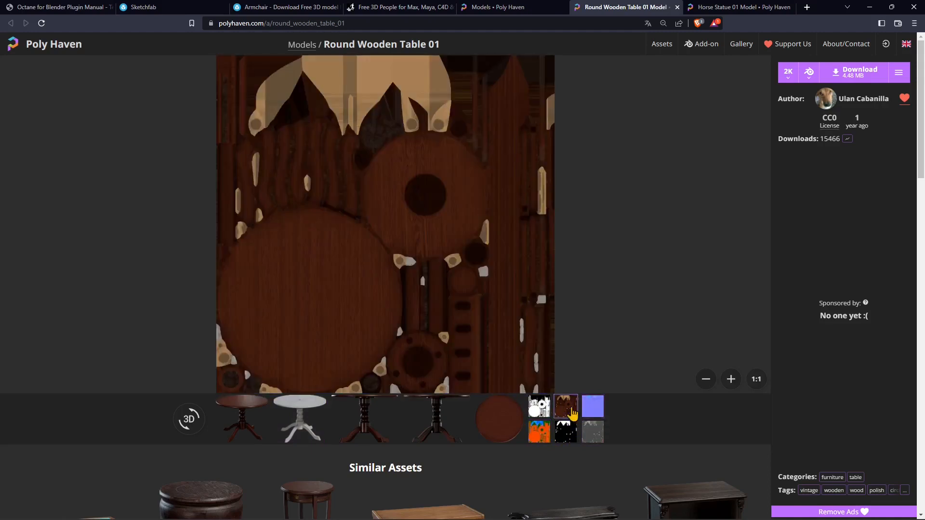
left_click(539, 407)
left_click(565, 431)
left_click(593, 431)
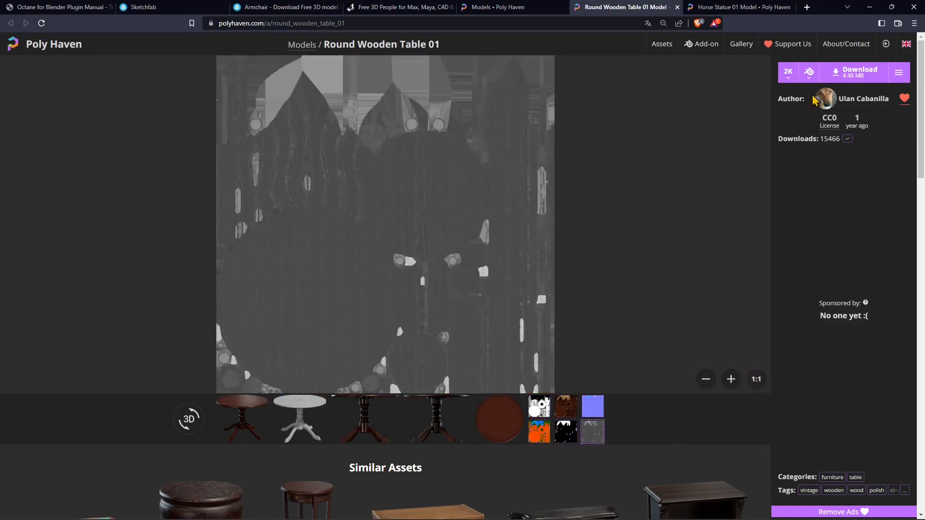
Check the table's download format and resolution options, keeping the Blender format and choosing 2K.
left_click(810, 80)
left_click(823, 96)
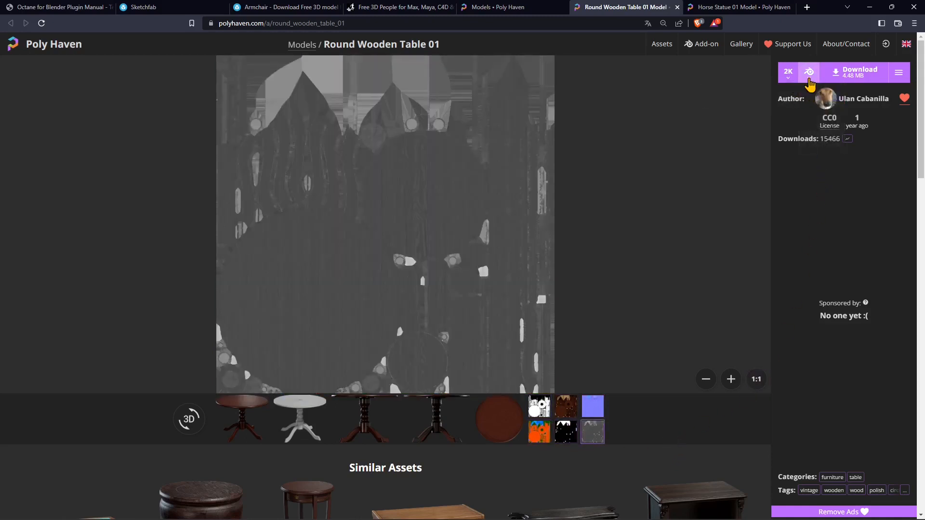
left_click(788, 73)
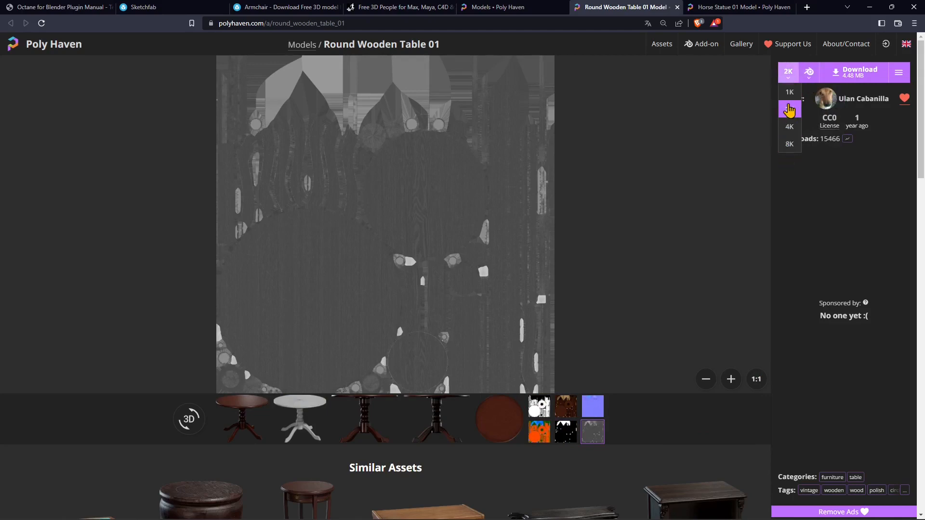
left_click(787, 115)
left_click(786, 76)
left_click(791, 111)
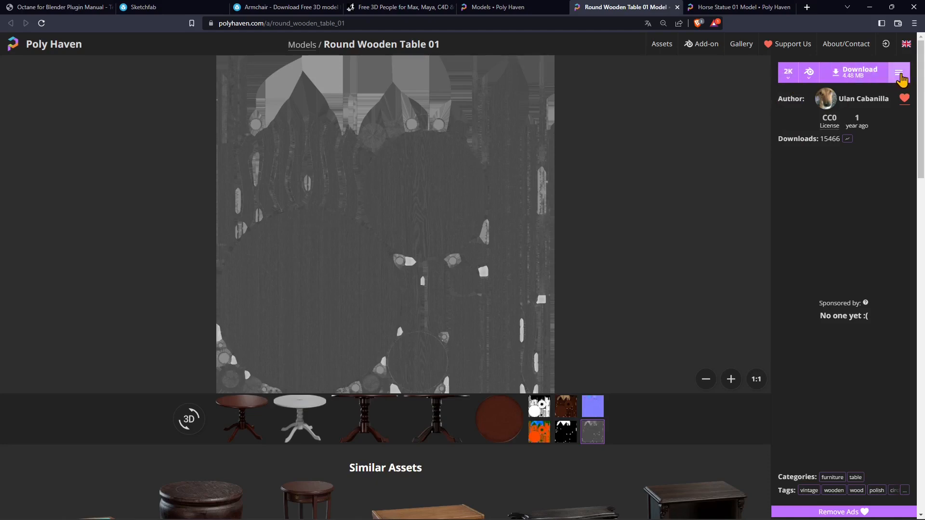
Download the table and save it as the zipped folder round_wooden_table_01_2k.blend in the Polyhaven folder.
left_click(857, 72)
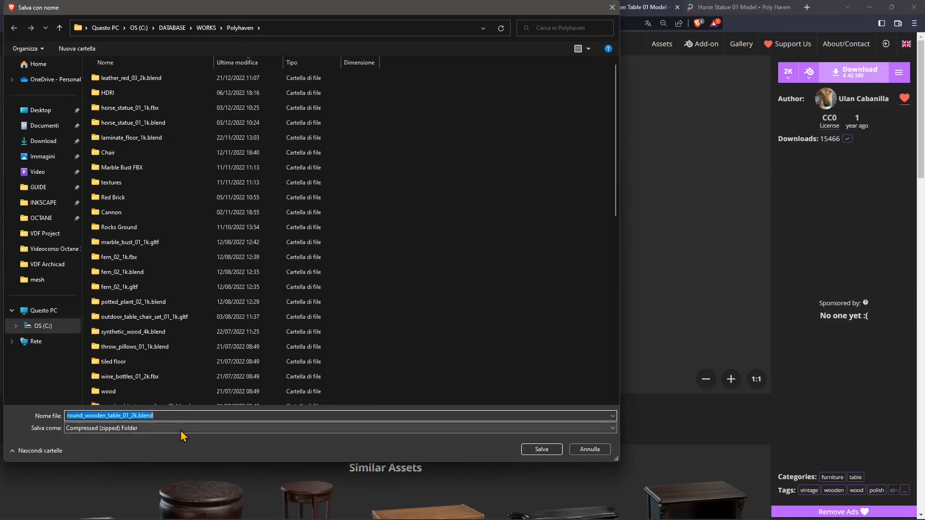
left_click(97, 432)
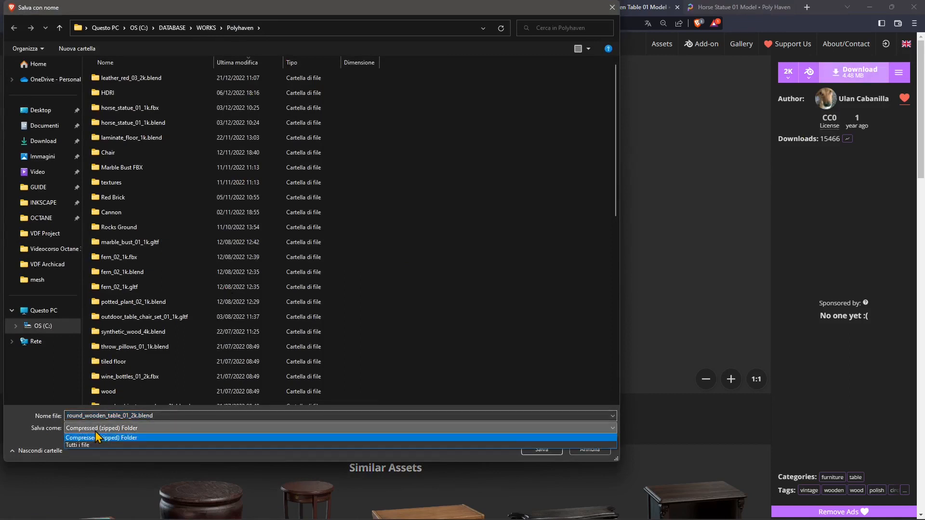
left_click(97, 433)
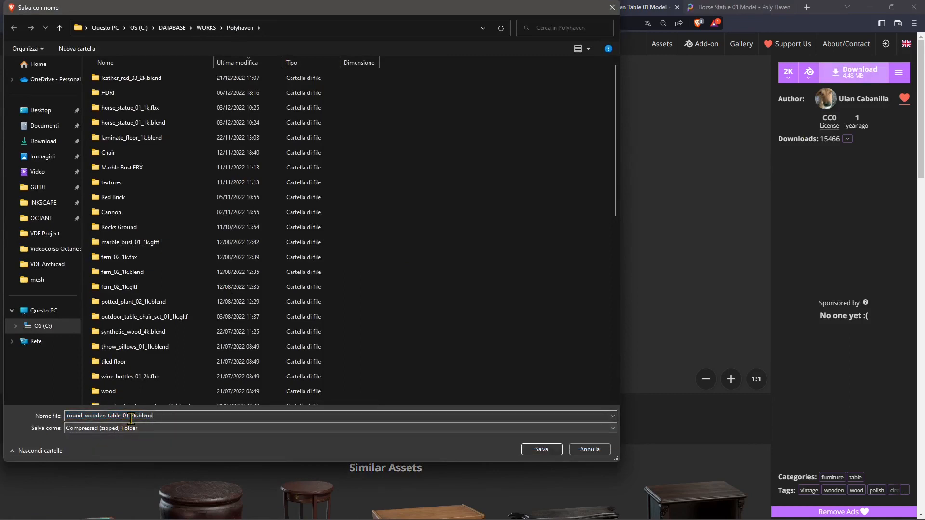
left_click(138, 417)
left_click(542, 449)
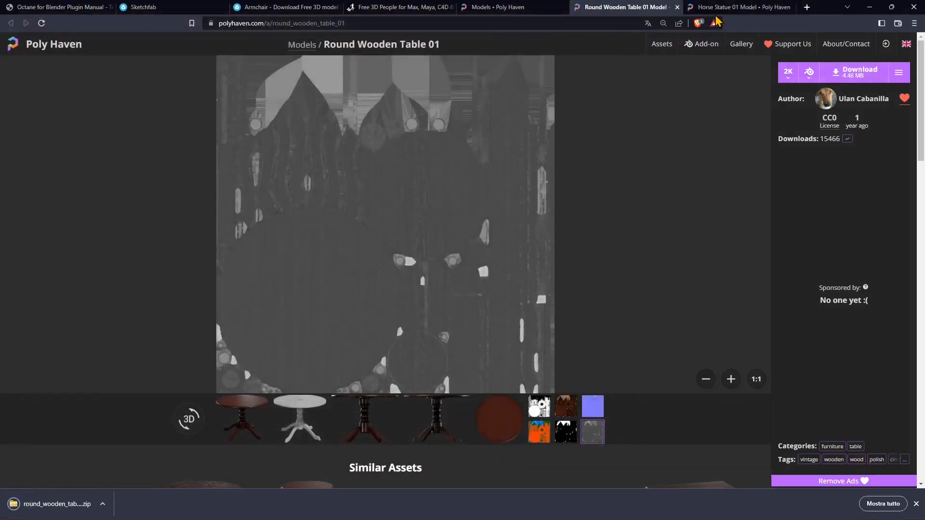
Switch to the Polyhaven folder in File Explorer and extract the round_wooden_table_01_2k.blend archive.
left_click(508, 15)
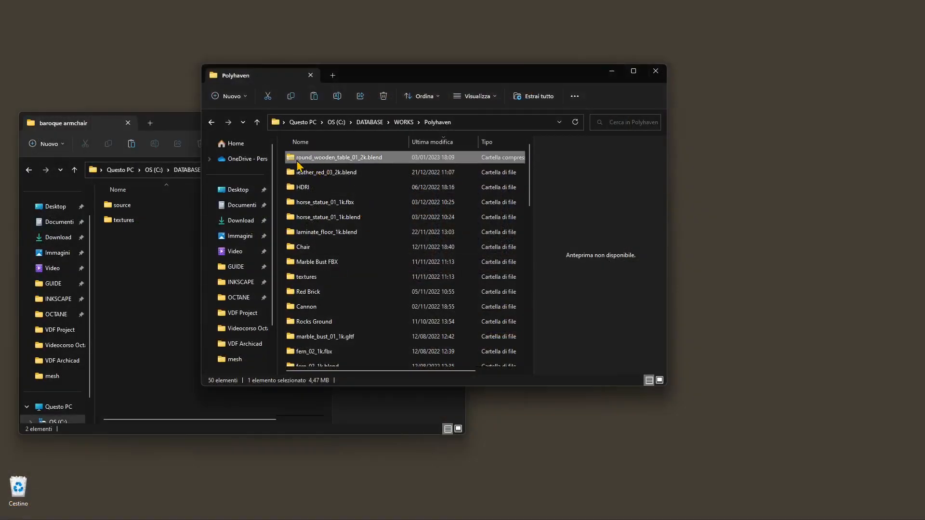
right_click(289, 167)
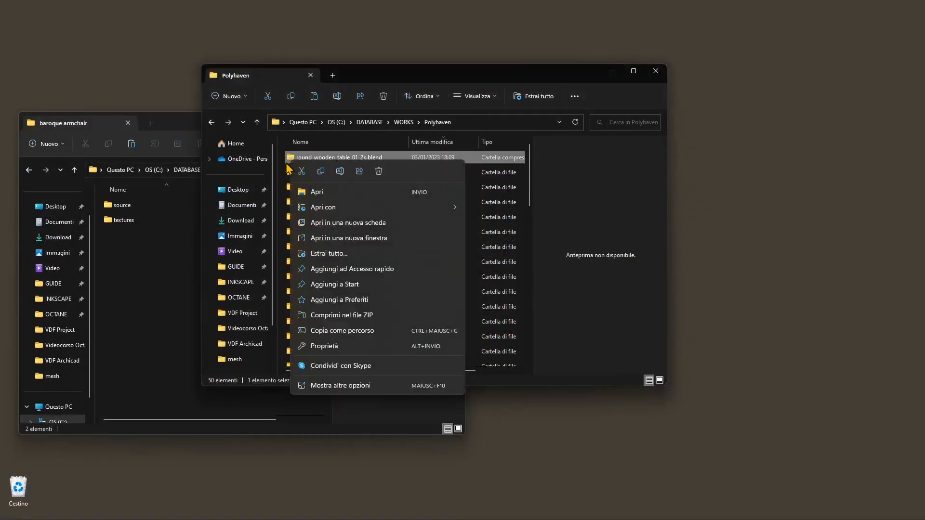
left_click(332, 253)
left_click(546, 360)
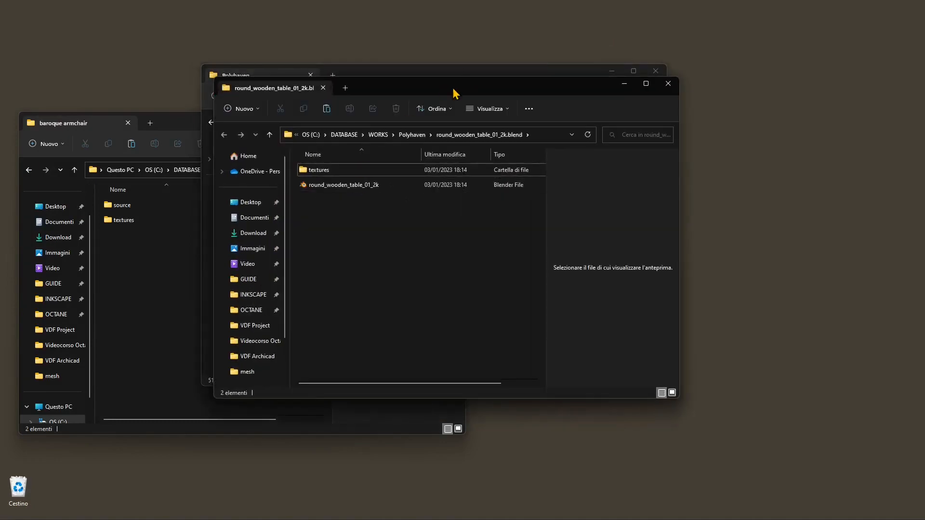
Close the window of extracted files and delete the round_wooden_table_01_2k.blend zip archive from the Polyhaven folder.
left_click_drag(454, 93, 478, 140)
left_click(688, 131)
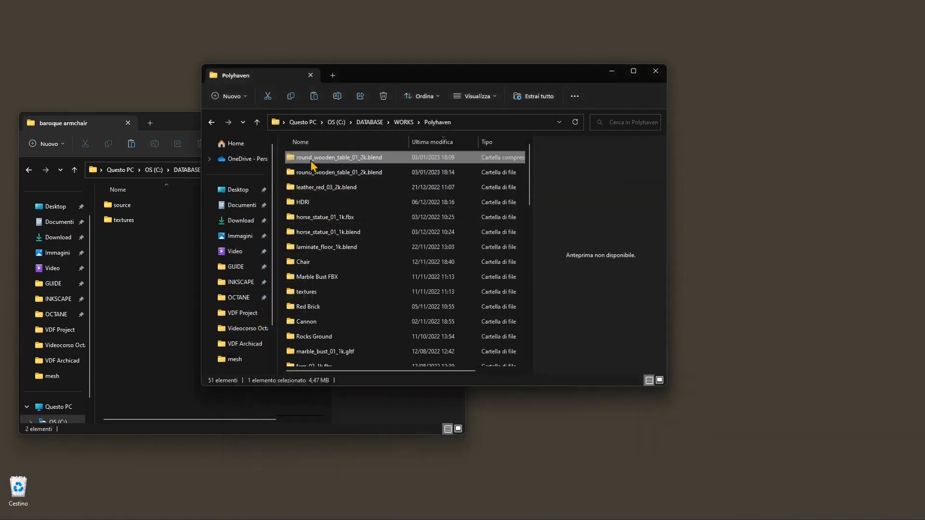
key("Delete")
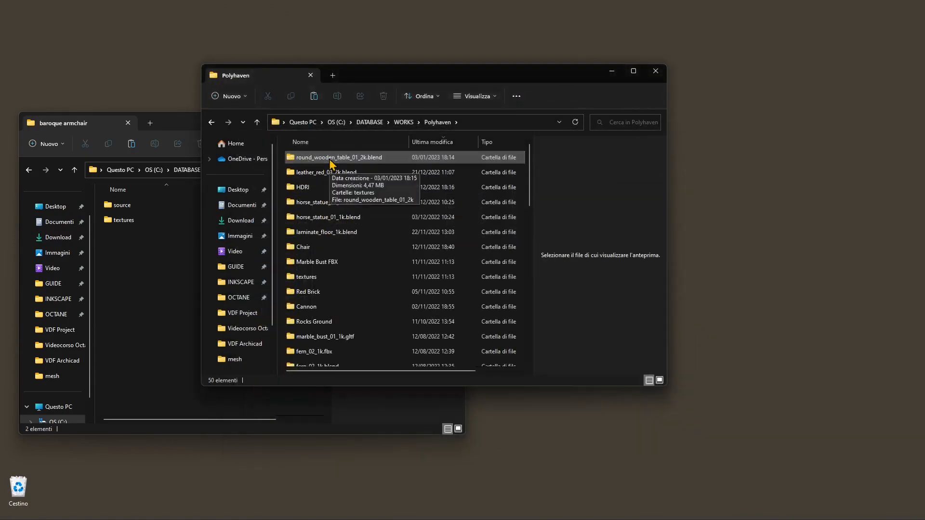
Open the round_wooden_table_01_2k file from the extracted folder in Blender and inspect the table and its material nodes.
left_click(321, 160)
double_click(323, 160)
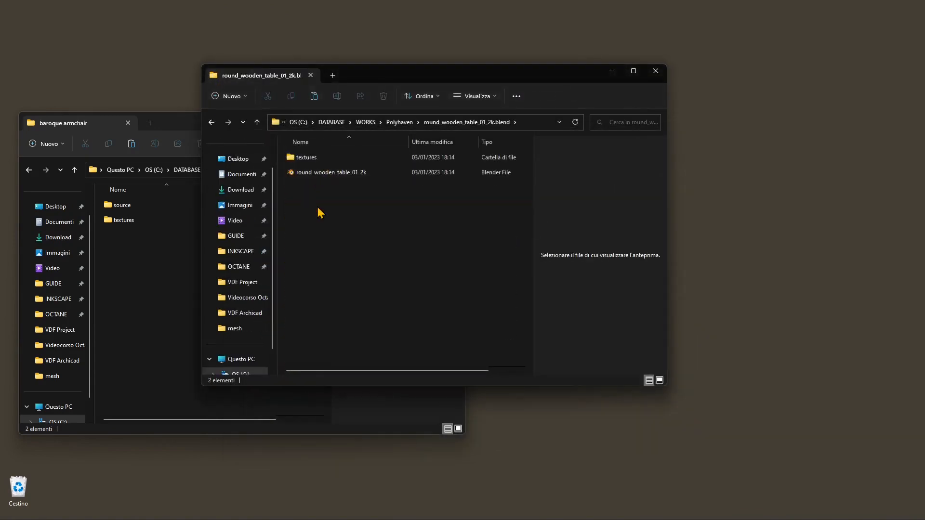
left_click(297, 175)
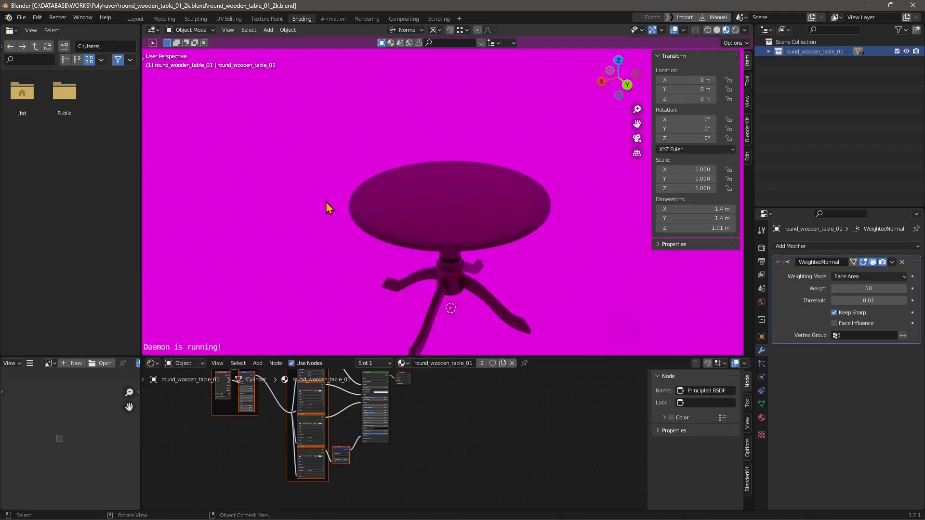
middle_click_drag(409, 431, 504, 479)
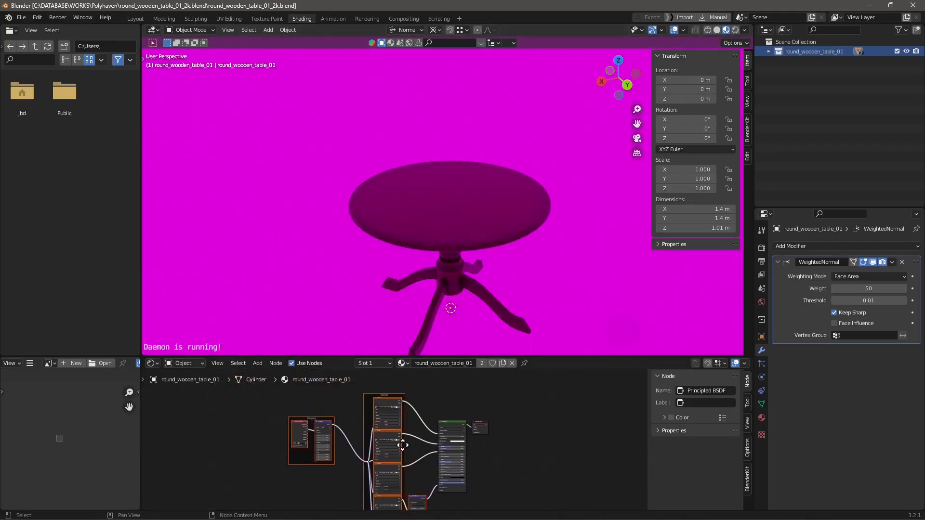
scroll(403, 445, "up", 1)
middle_click_drag(412, 273, 582, 249)
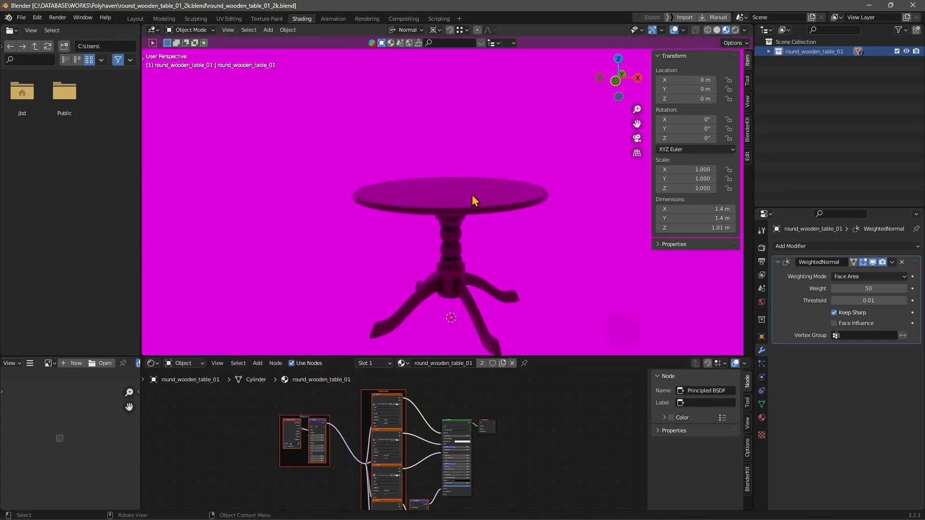
Expand the round_wooden_table_01 collection and copy both the table and its bolts object.
left_click(769, 52)
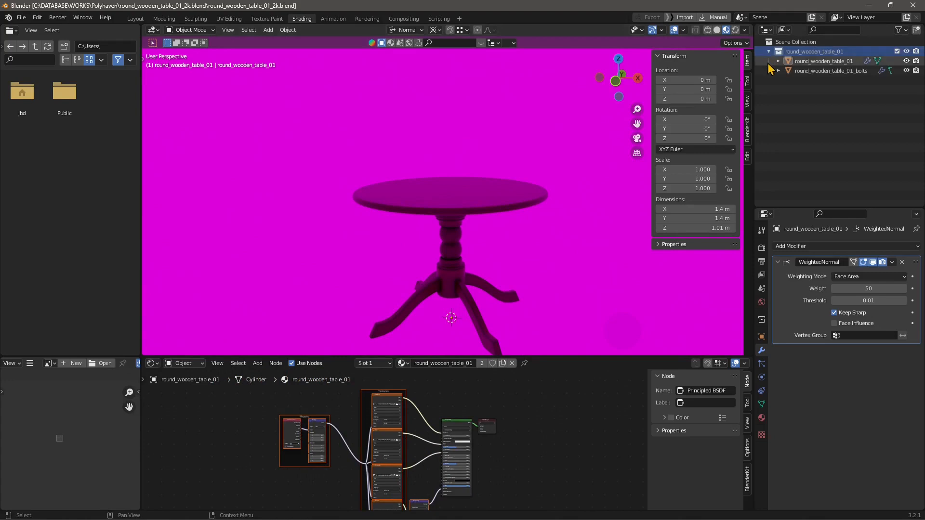
left_click(810, 64)
left_click(809, 72, "shift")
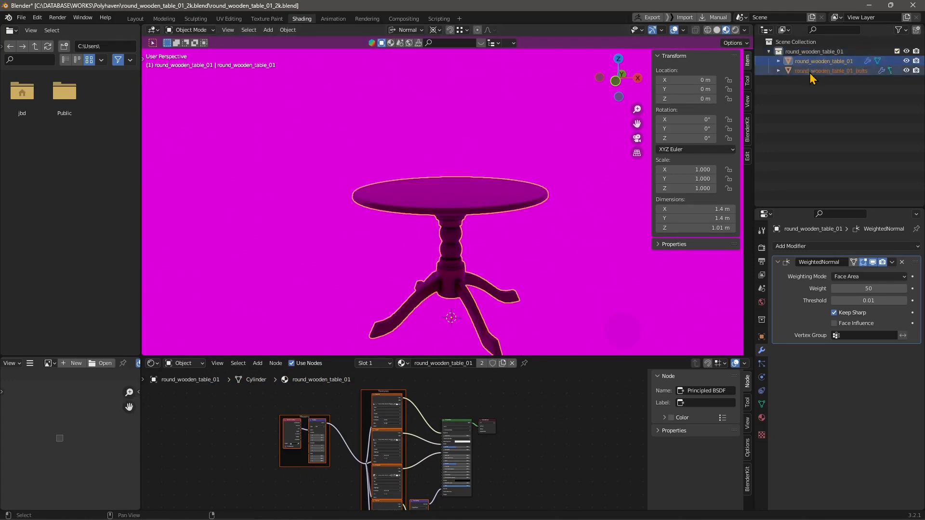
left_click(820, 74)
left_click(817, 83)
left_click(809, 63)
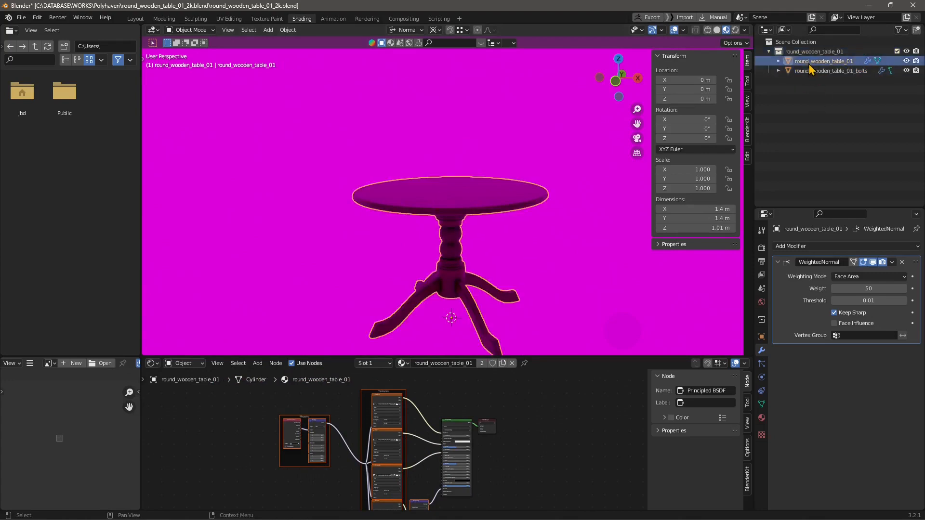
left_click(814, 71, "shift")
right_click(802, 67)
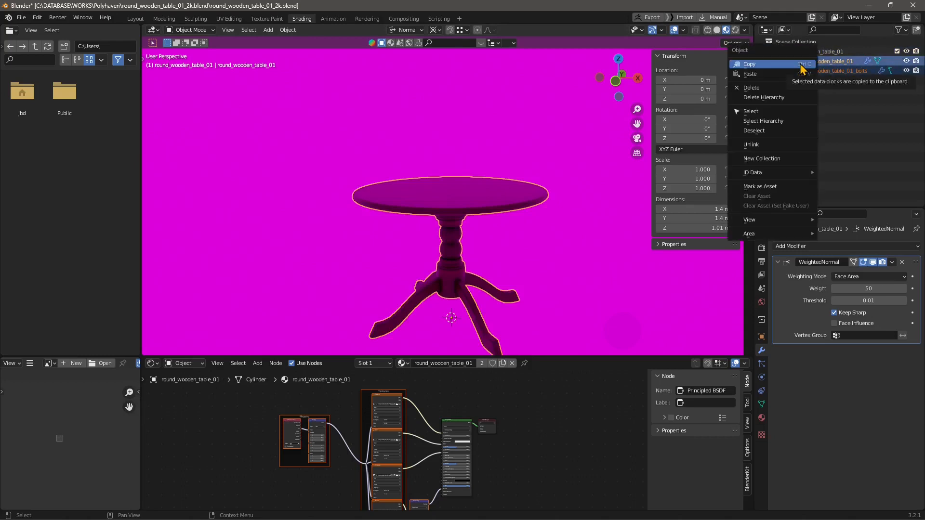
left_click(754, 121)
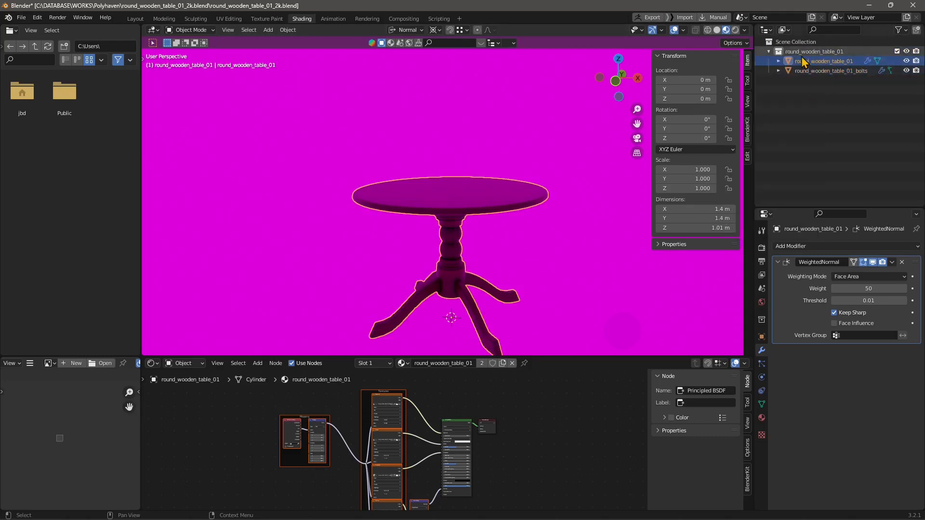
left_click(806, 71, "ctrl")
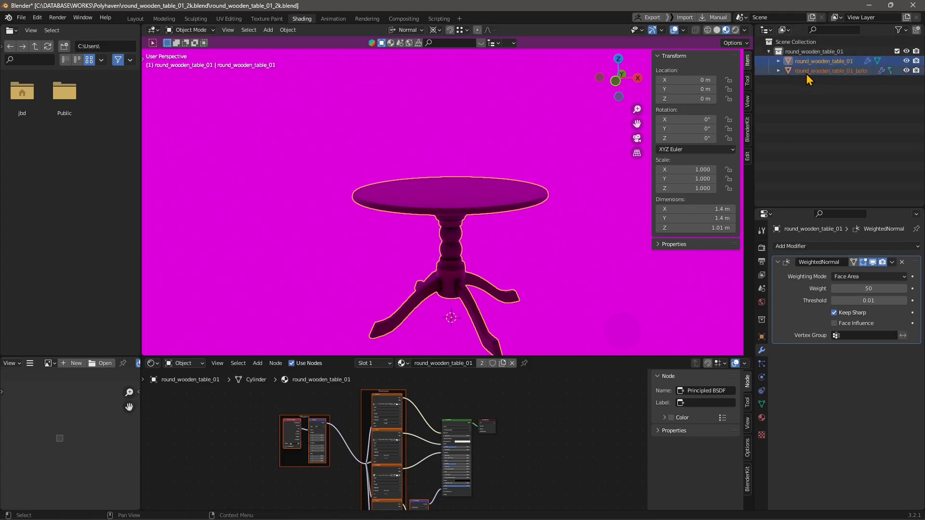
right_click(805, 74)
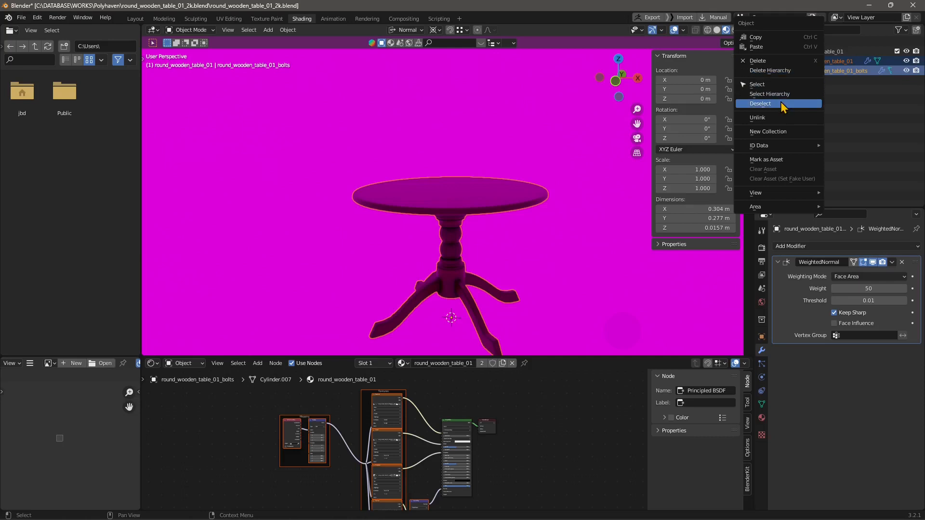
left_click(811, 38)
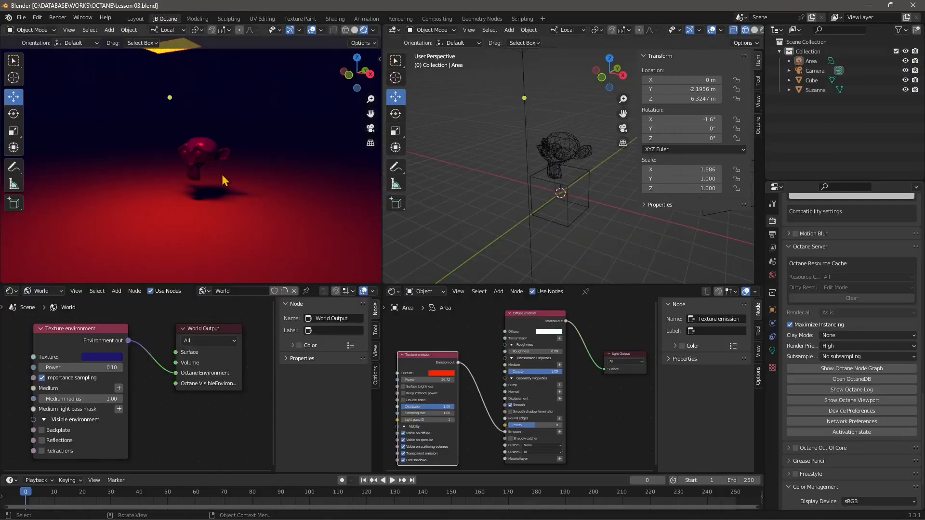
Paste the copied table and bolts into the Lesson 03 scene with the monkey head.
key("ctrl+v")
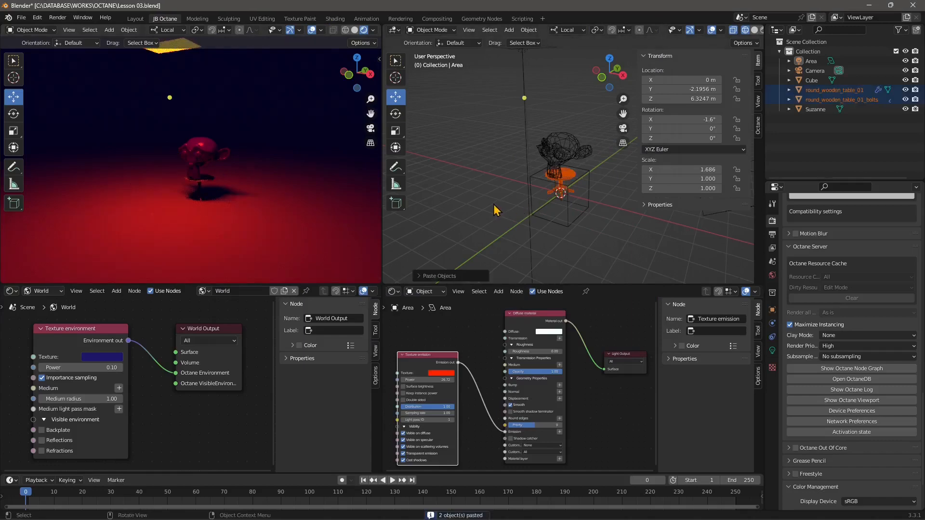
middle_click_drag(156, 147, 243, 233, "ctrl")
scroll(237, 207, "down", 4)
middle_click_drag(242, 142, 216, 129)
Select the area light and move it closer to the monkey head, to about Y -1.5 m and Z 4.9 m.
left_click(182, 71)
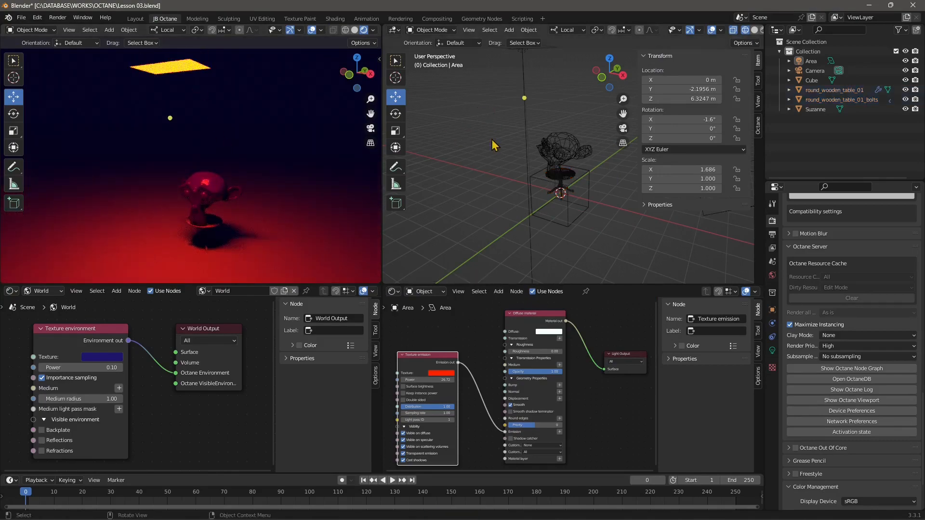
scroll(507, 169, "down", 2)
left_click_drag(545, 89, 571, 117)
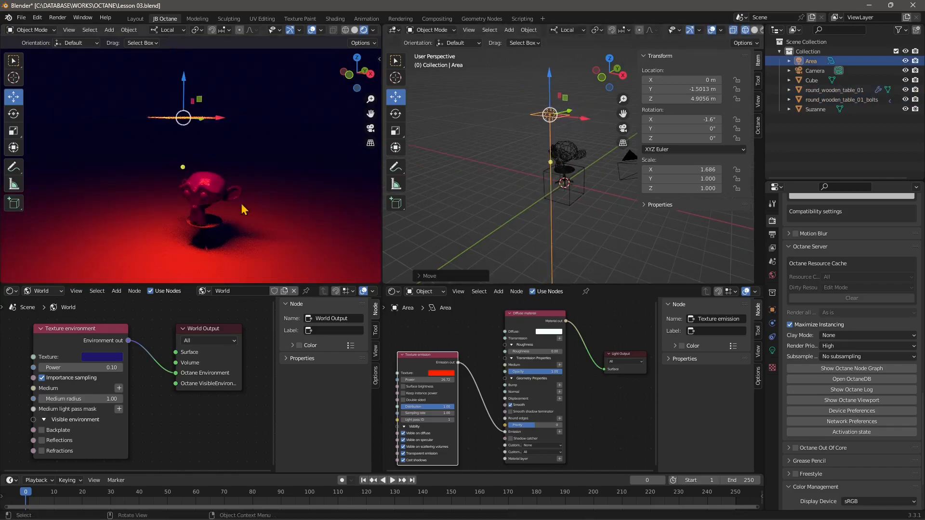
Select the monkey head and scale it down uniformly to about 0.213.
scroll(240, 207, "up", 3)
middle_click_drag(241, 202, 244, 161, "shift")
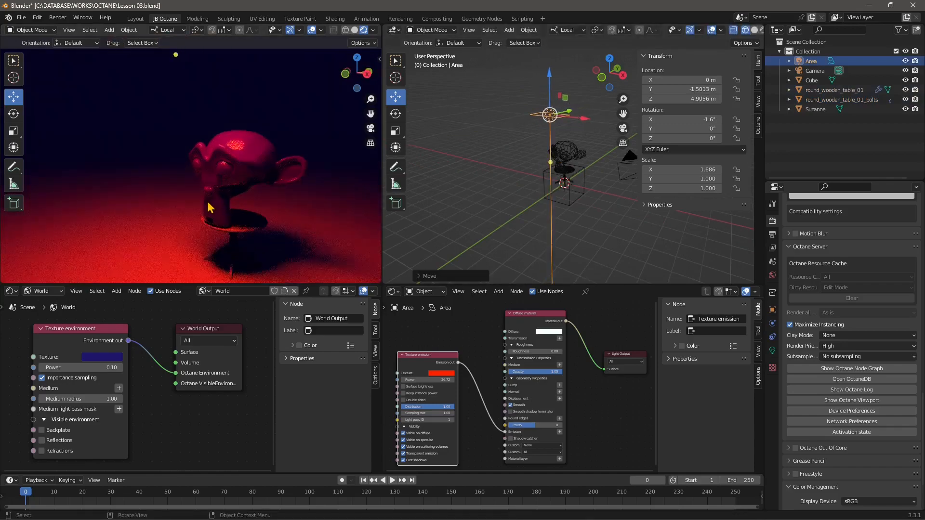
left_click(259, 156)
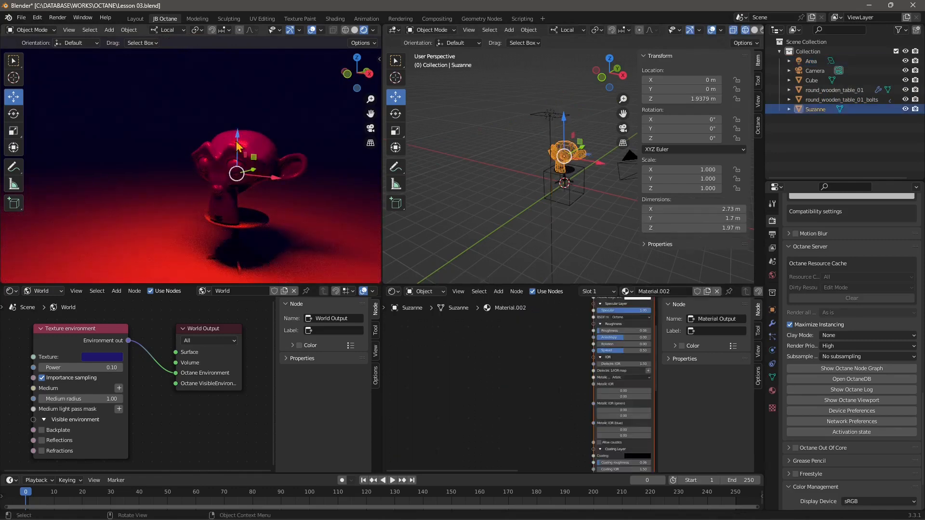
left_click(13, 131)
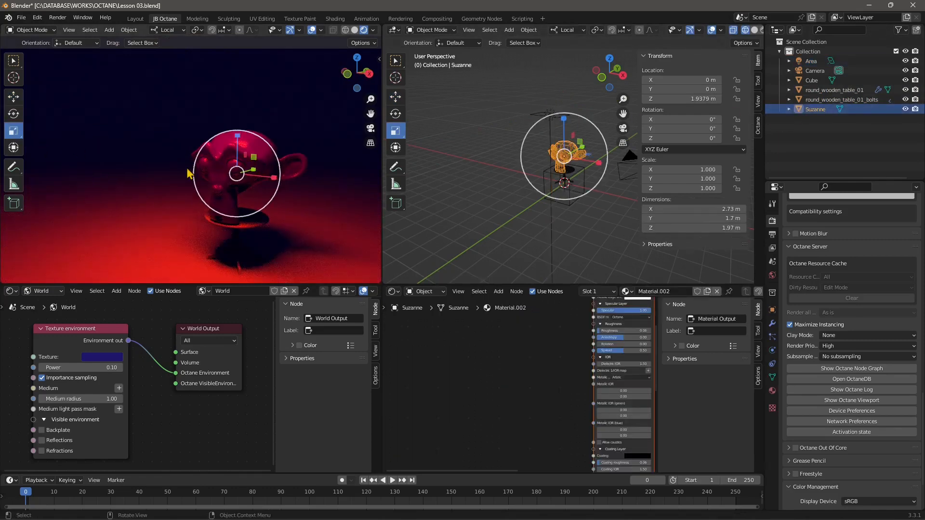
left_click_drag(225, 191, 246, 172)
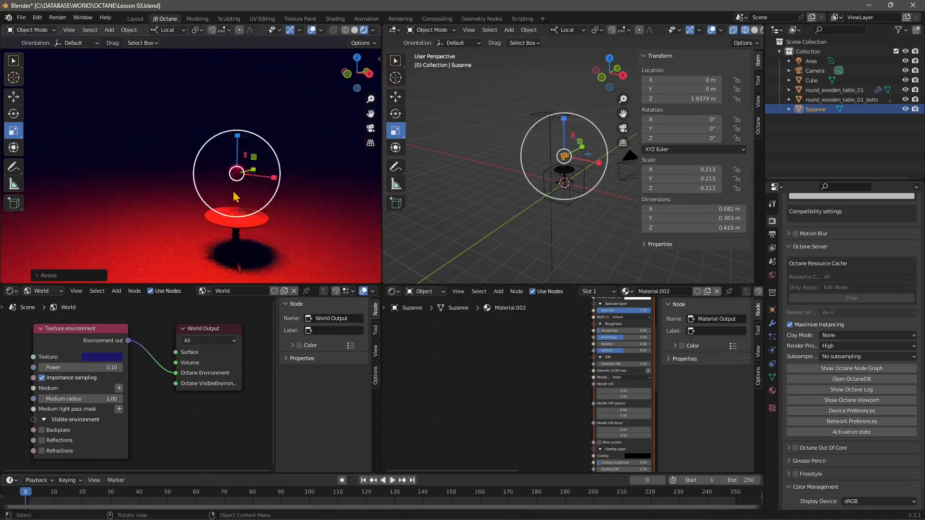
Lower the monkey head straight down toward the tabletop, to about Z 1.24 m.
middle_click_drag(268, 203, 255, 186, "shift")
scroll(241, 207, "up", 1)
left_click(13, 98)
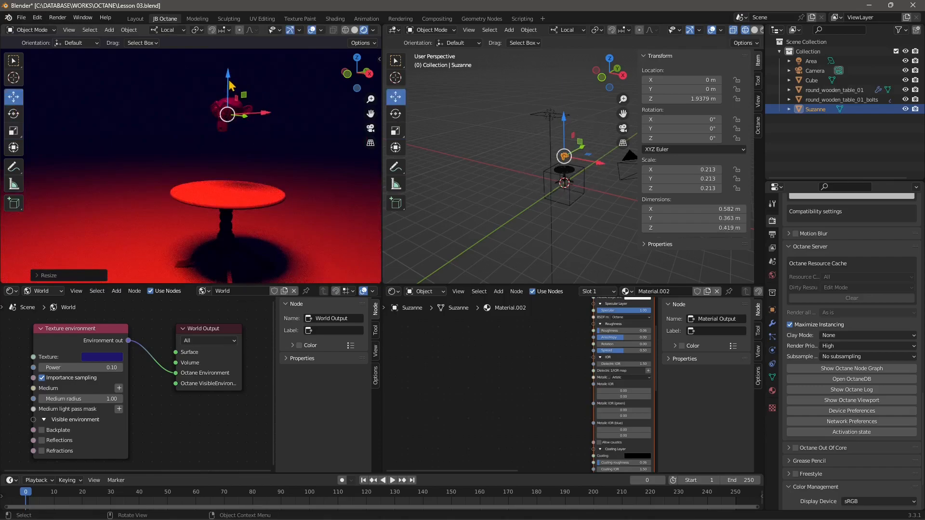
left_click_drag(229, 81, 229, 140)
scroll(231, 195, "up", 2)
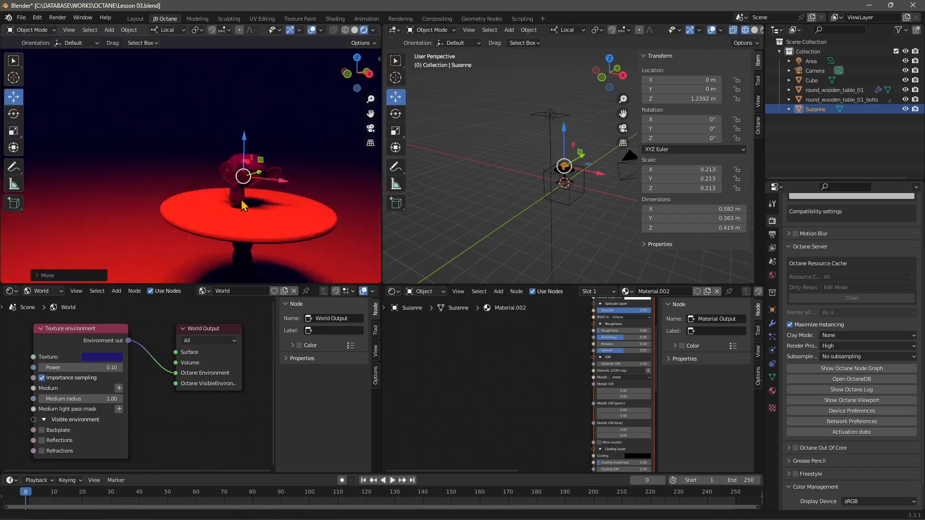
Tilt the monkey head to about X -36°, Y -13.3°, Z 10.9° and rest it on the tabletop at about Z 1.12 m.
middle_click_drag(242, 200, 221, 179, "shift")
left_click(20, 116)
left_click_drag(206, 137, 174, 140)
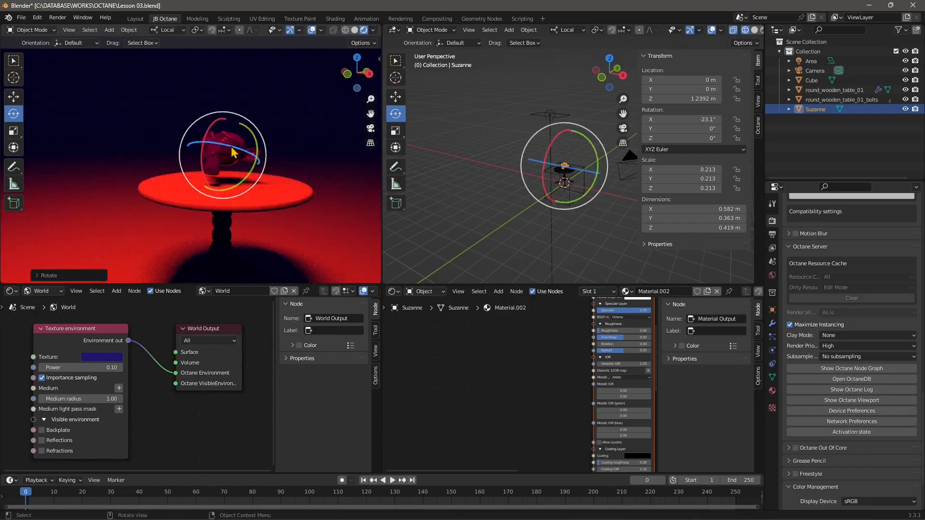
left_click_drag(231, 152, 216, 157)
left_click(13, 97)
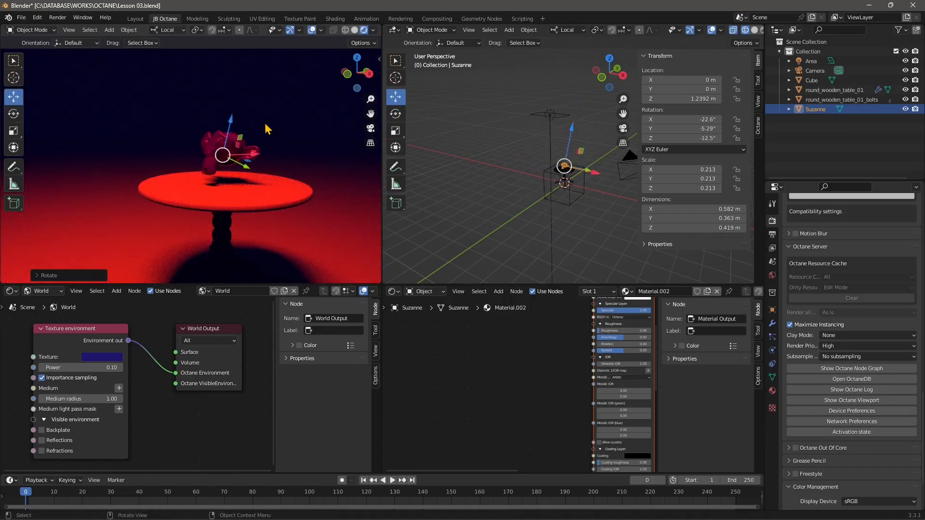
left_click_drag(230, 125, 220, 141)
left_click(13, 114)
left_click(13, 97)
left_click(144, 140)
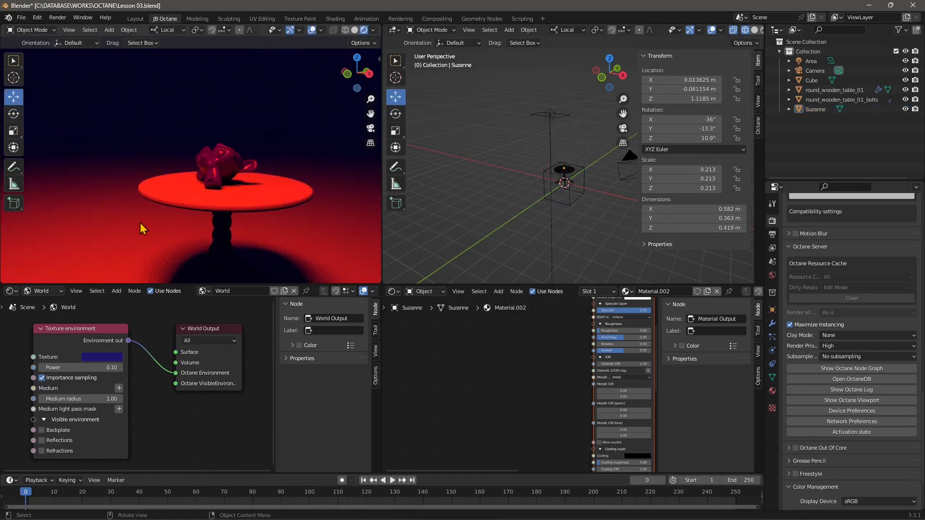
middle_click_drag(216, 248, 208, 209)
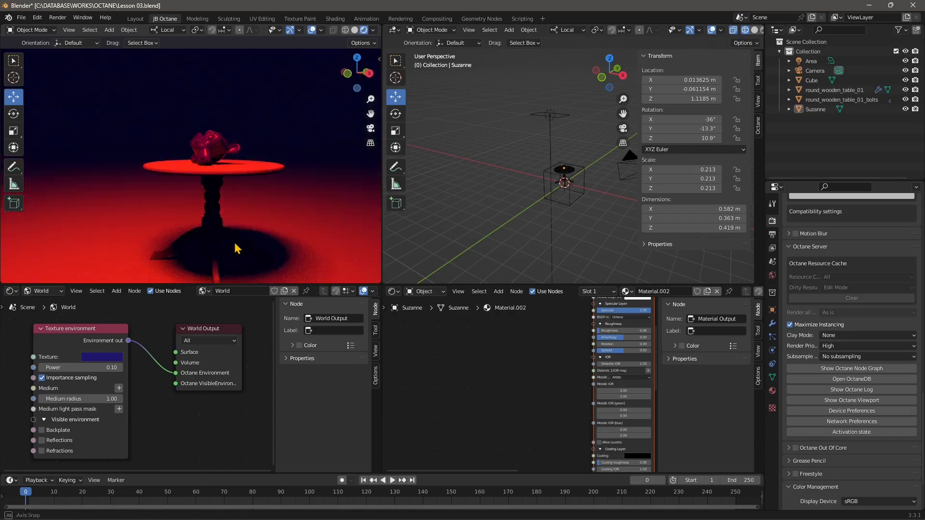
Select the area light and rotate it around its X axis to about 38.4°.
left_click(544, 114)
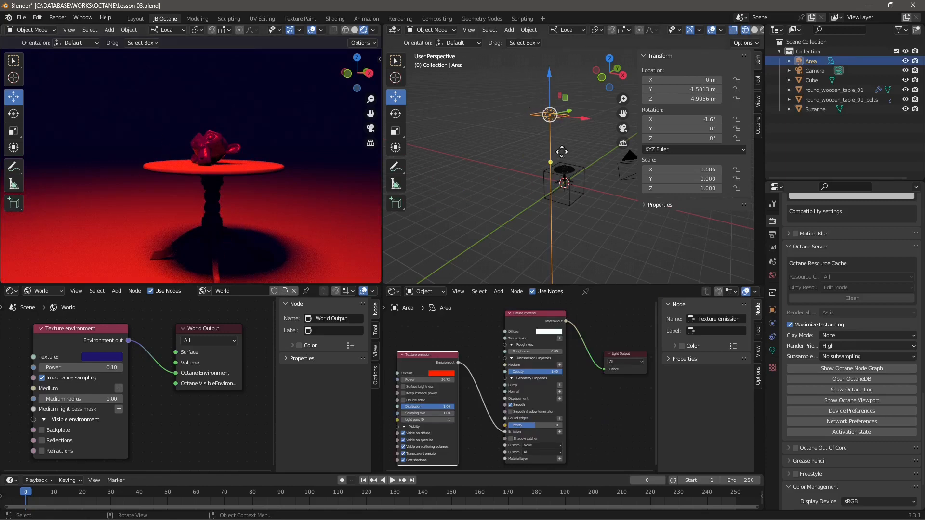
left_click(395, 112)
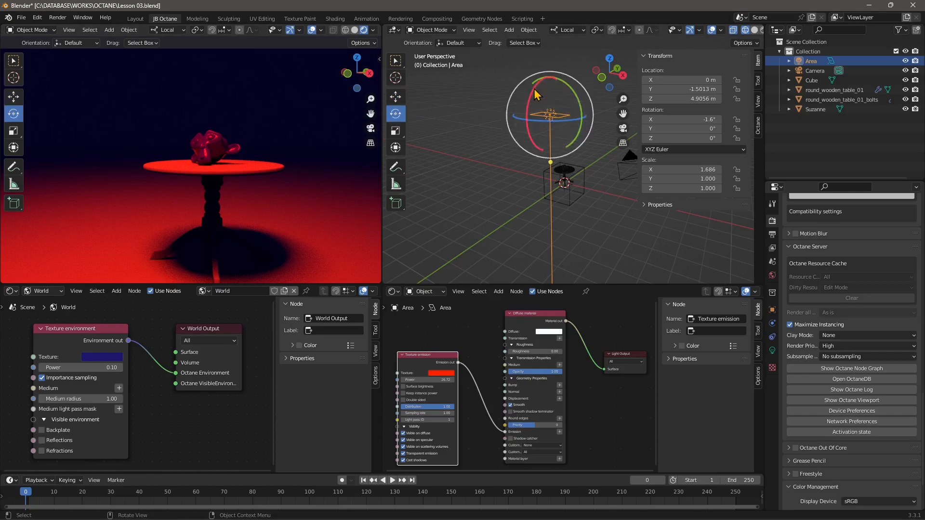
left_click_drag(536, 94, 641, 259)
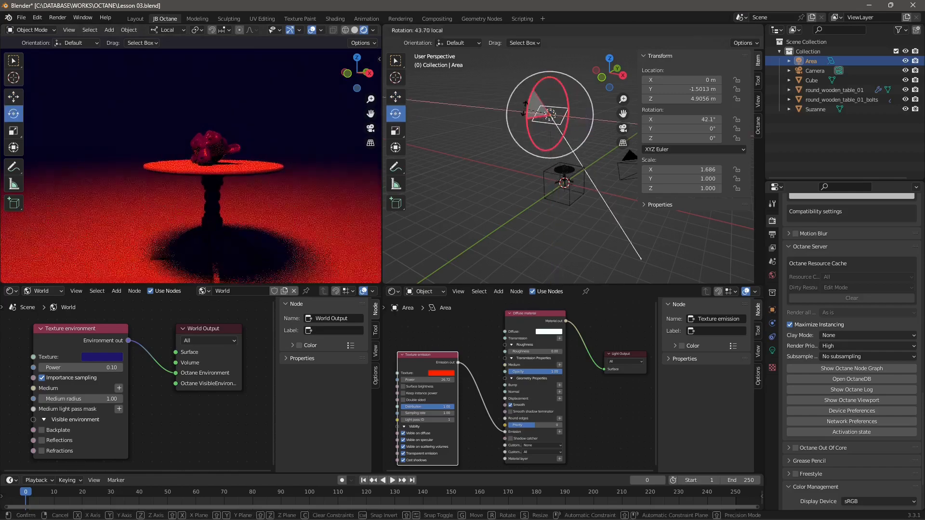
left_click_drag(525, 108, 527, 112)
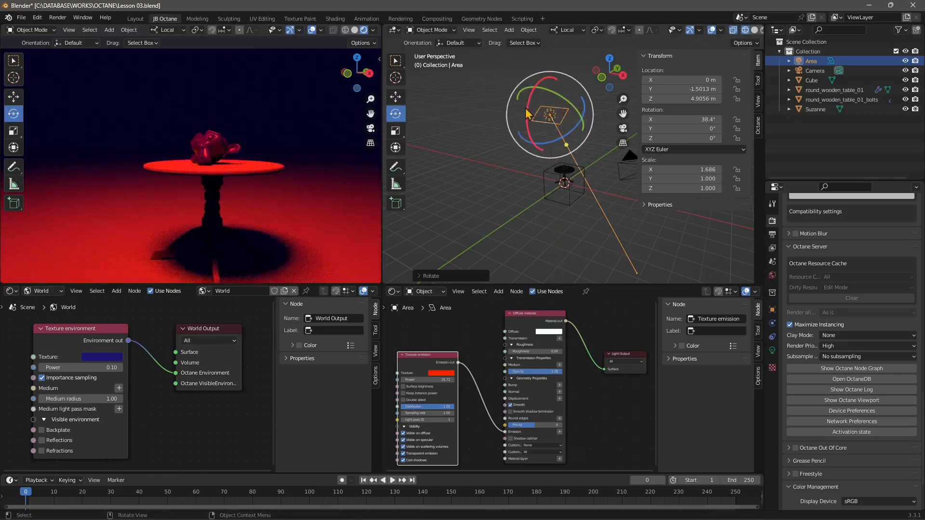
Switch the transform orientation to Global and move the area light to about X -1.77 m, Y -4.01 m.
left_click(396, 97)
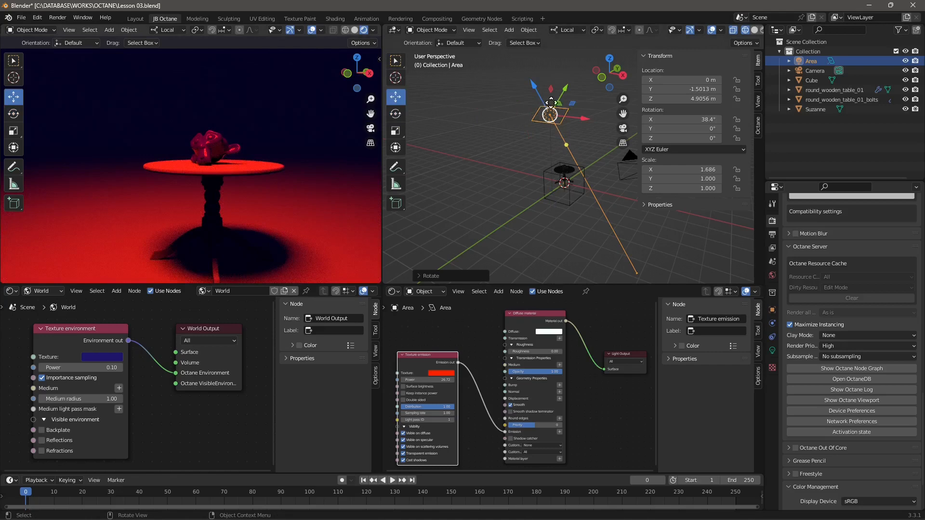
left_click(568, 30)
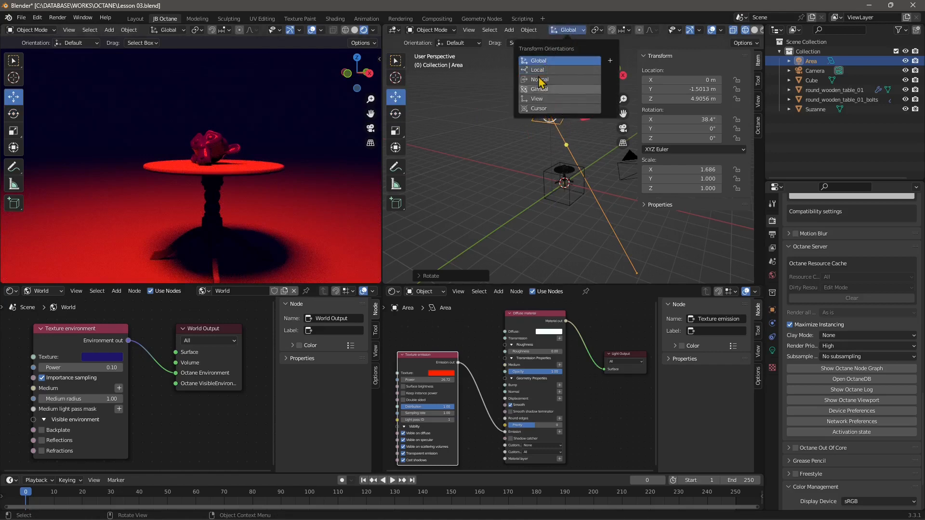
left_click(540, 61)
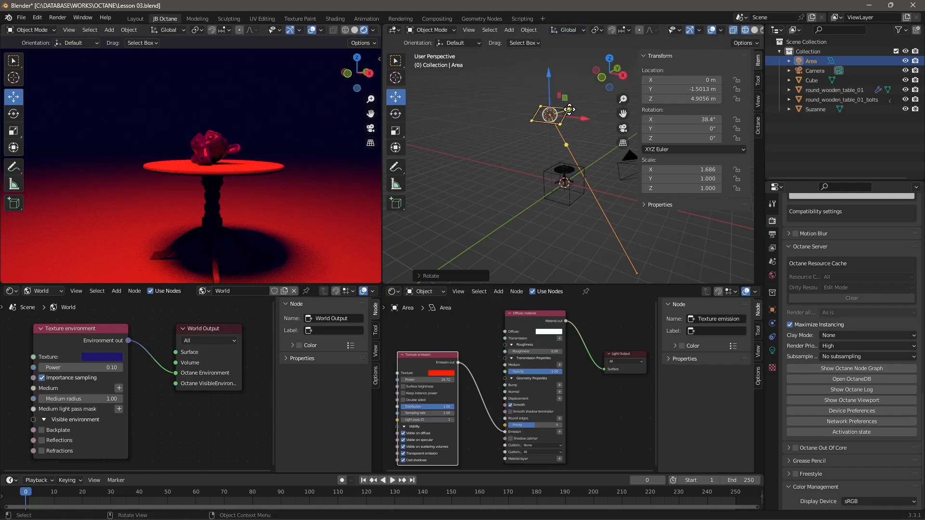
left_click_drag(570, 109, 525, 116)
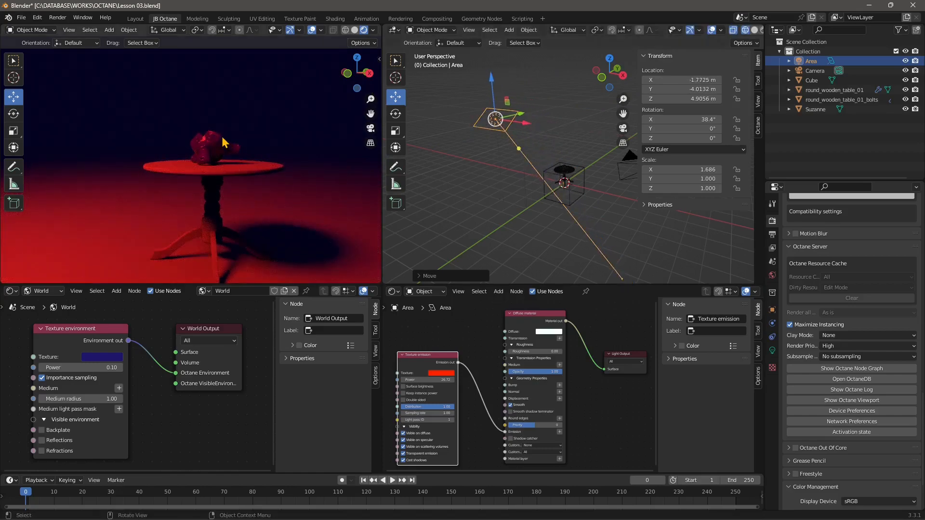
middle_click_drag(237, 187, 241, 218)
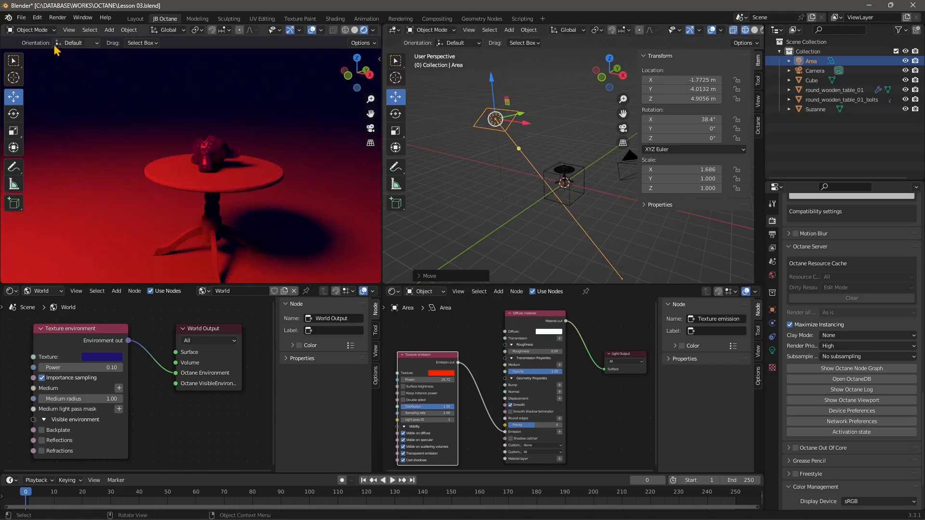
Import the FBX file ZKWawel_976_Krzeslo_z_poreczami.fbx from the source folder of Sketchfab's baroque armchair.
left_click(23, 19)
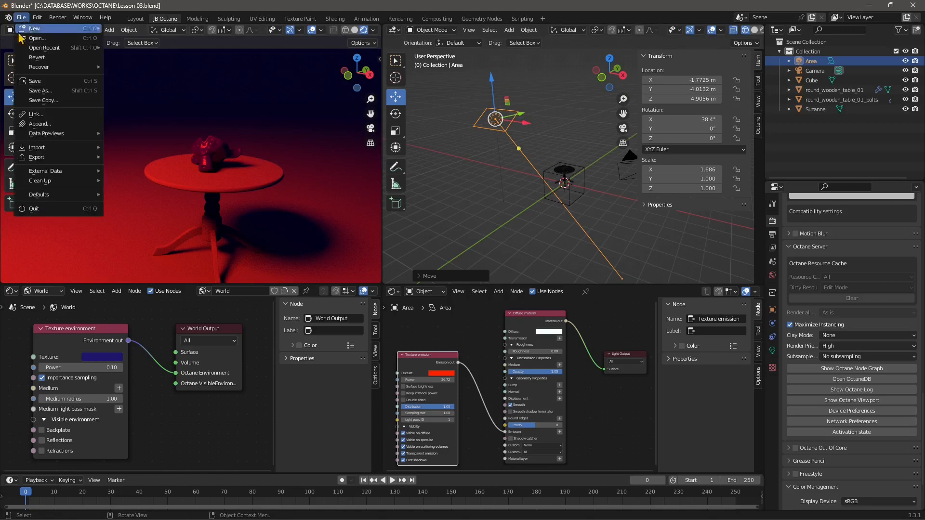
mouse_move(43, 152)
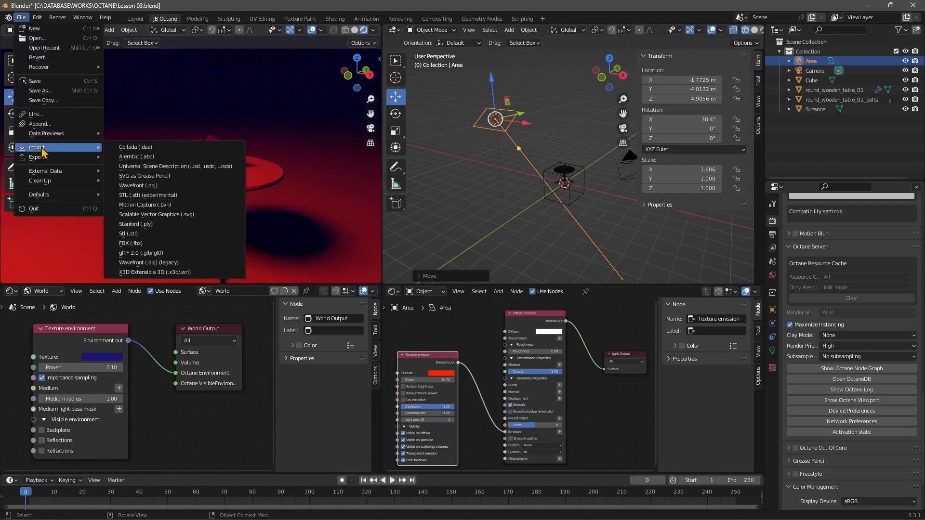
left_click(135, 245)
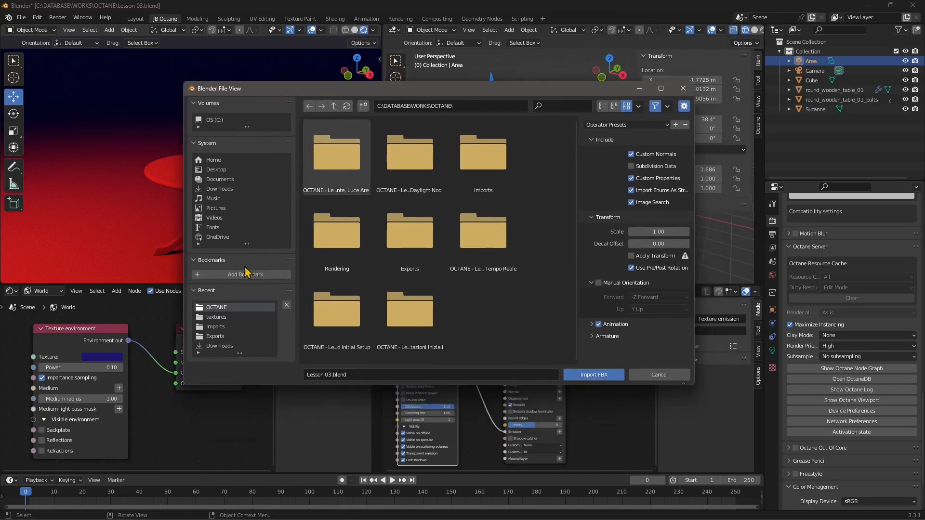
left_click(334, 107)
double_click(475, 165)
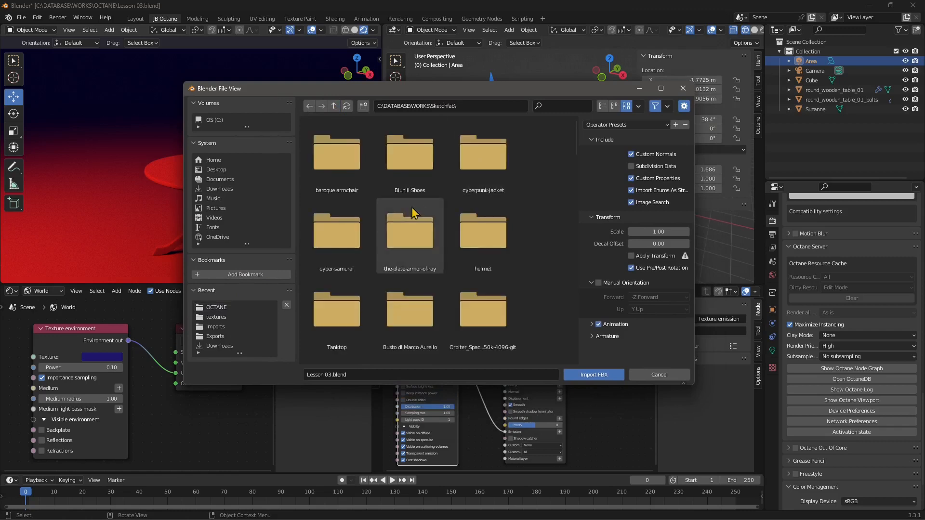
double_click(339, 173)
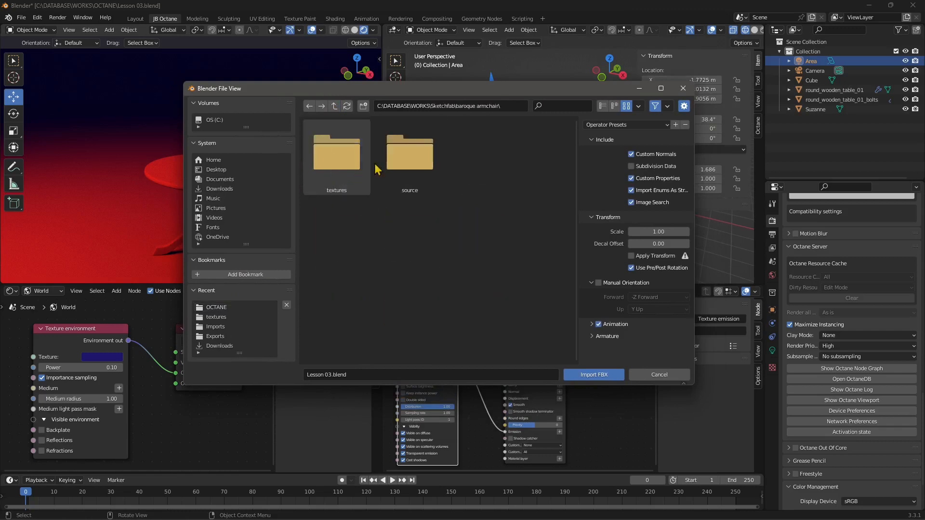
double_click(410, 171)
left_click(353, 187)
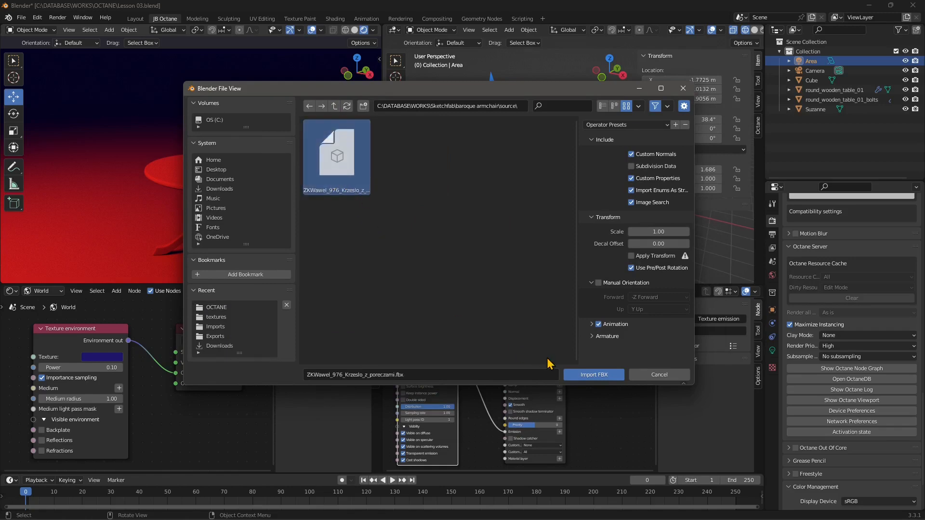
left_click(574, 374)
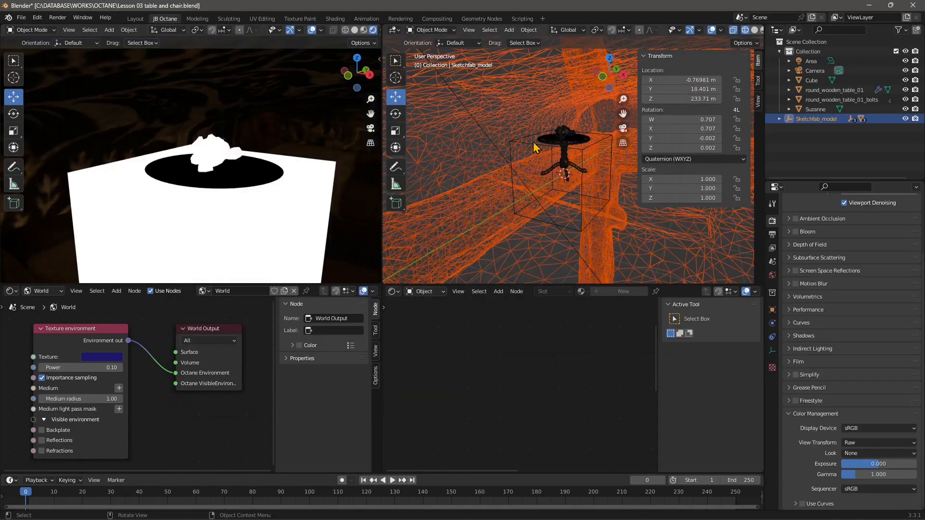
Scale the oversized imported armchair down uniformly to about 0.07.
left_click(396, 131)
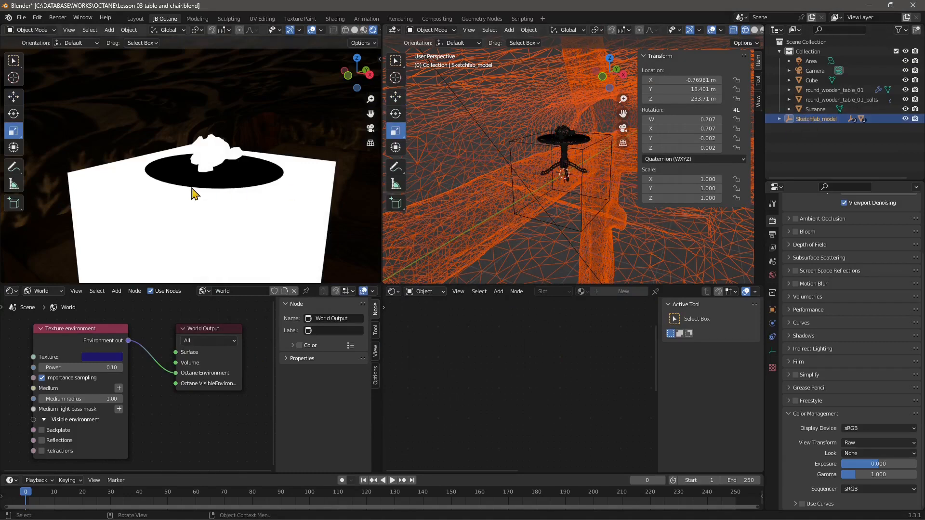
scroll(486, 225, "down", 10)
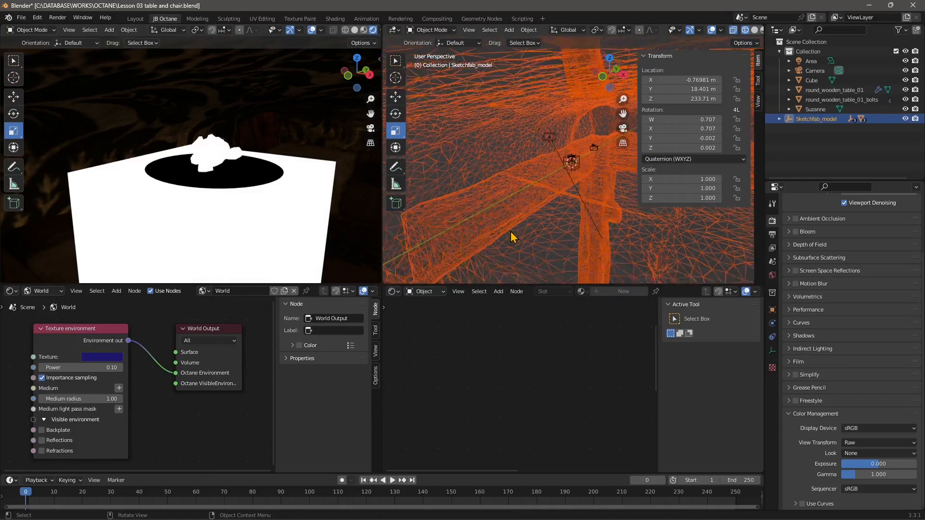
scroll(516, 235, "down", 8)
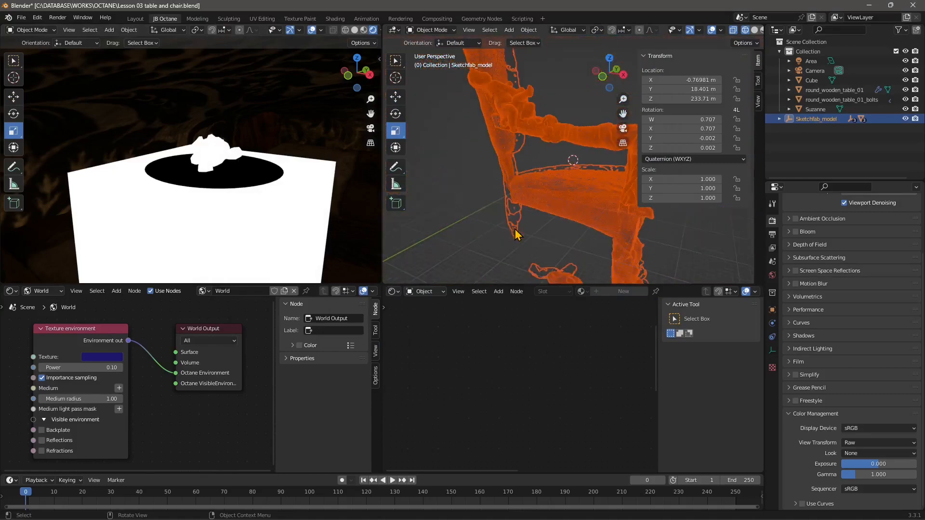
scroll(556, 188, "up", 6)
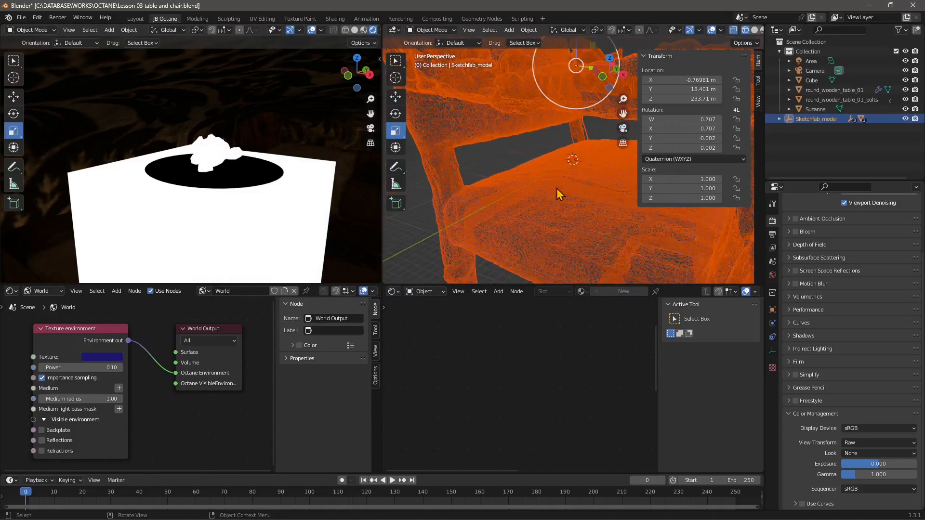
mouse_move(565, 101)
left_mouse_down()
mouse_move(588, 80)
mouse_move(584, 89)
mouse_move(576, 59)
left_mouse_up()
scroll(582, 94, "up", 2)
middle_click_drag(580, 115, 542, 183, "shift")
left_click_drag(539, 146, 548, 126)
scroll(575, 167, "up", 3)
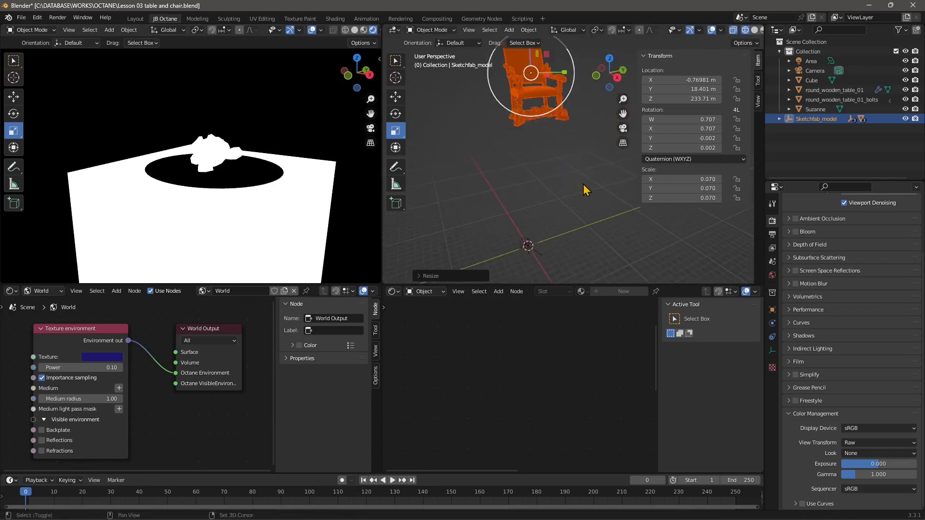
Shrink the armchair further to a scale of about 0.014 and lower it to about Z 21.25 m, framing it in the viewport.
middle_click_drag(605, 178, 502, 216, "shift")
left_click_drag(568, 104, 557, 181)
left_click(14, 97)
scroll(557, 183, "up", 5)
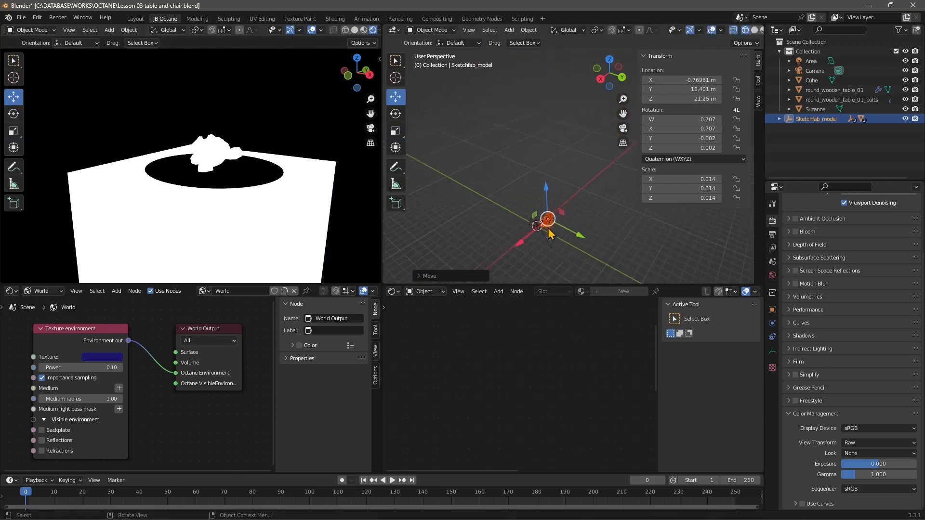
middle_click_drag(556, 188, 586, 119, "shift")
scroll(562, 231, "up", 3)
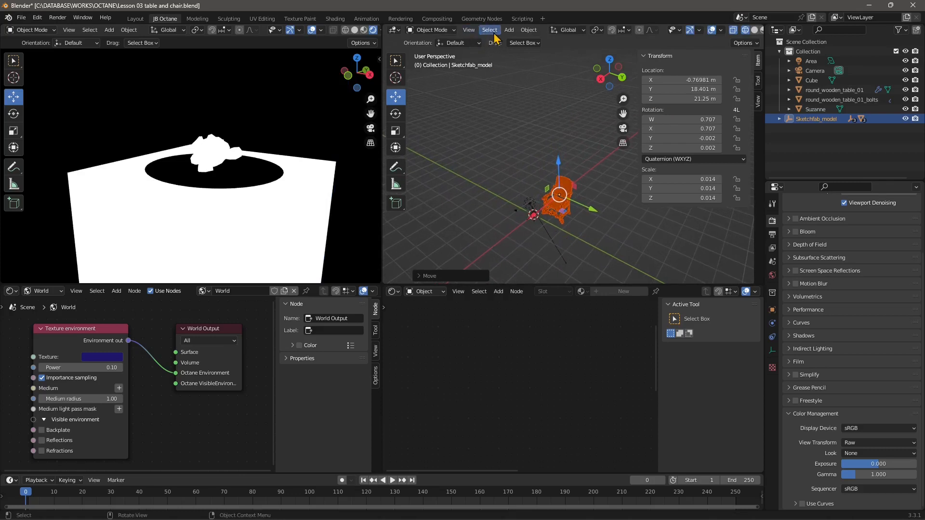
left_click(469, 30)
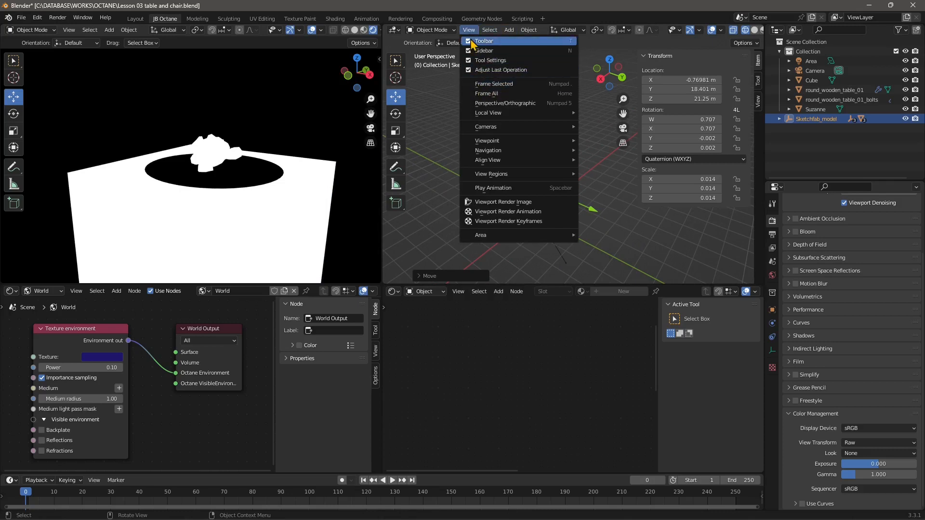
left_click(484, 85)
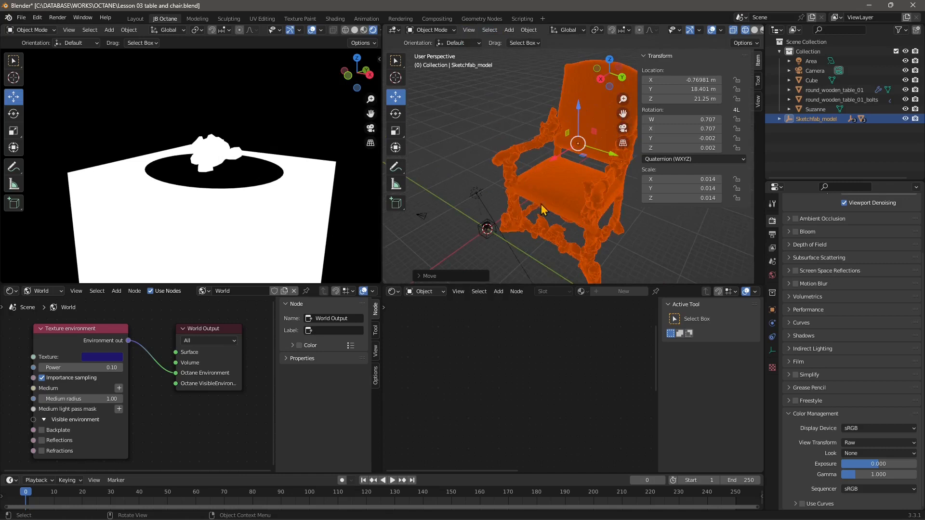
Scale the armchair down uniformly to about 0.002 and move it to about Y 5.66 m, Z 5.79 m.
middle_click_drag(526, 216, 511, 201, "shift")
middle_click_drag(511, 201, 525, 205)
left_click(394, 130)
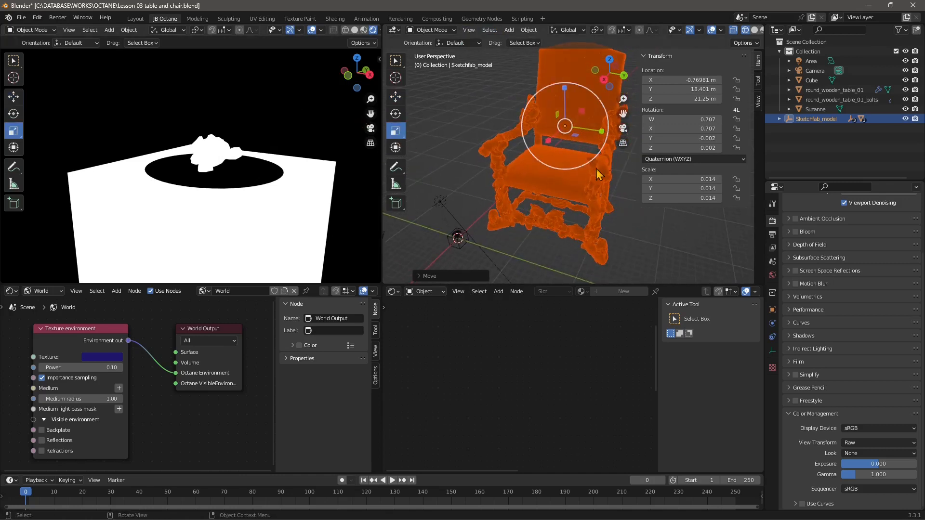
left_click_drag(592, 161, 570, 130)
middle_click_drag(557, 228, 505, 232)
left_click(395, 97)
mouse_move(578, 100)
left_mouse_down()
mouse_move(575, 224)
mouse_move(558, 239)
mouse_move(590, 261)
mouse_move(540, 214)
left_mouse_up()
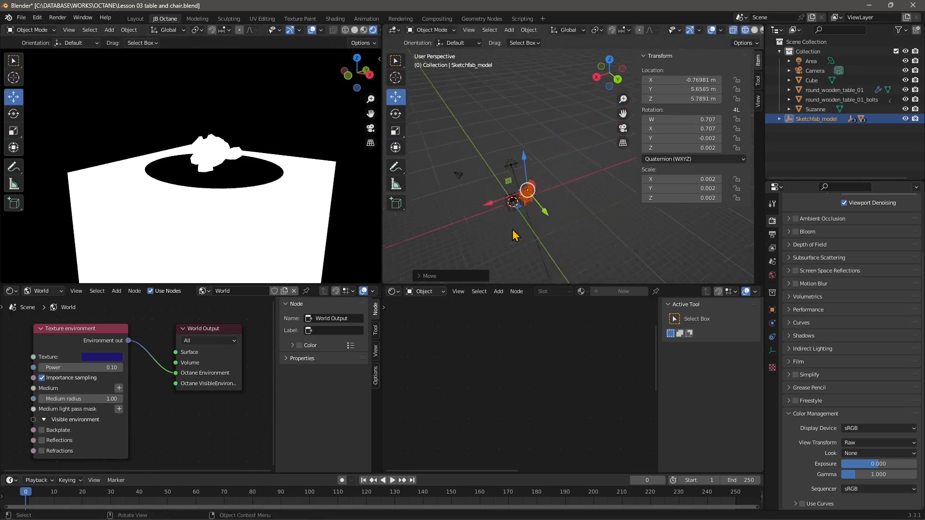
Set the Y offset of the armchair's last move to 0 m, keeping the Global orientation.
scroll(514, 233, "up", 4)
middle_click_drag(475, 220, 521, 206, "shift")
scroll(491, 202, "up", 1)
scroll(520, 205, "down", 5)
middle_click_drag(484, 229, 520, 192, "shift")
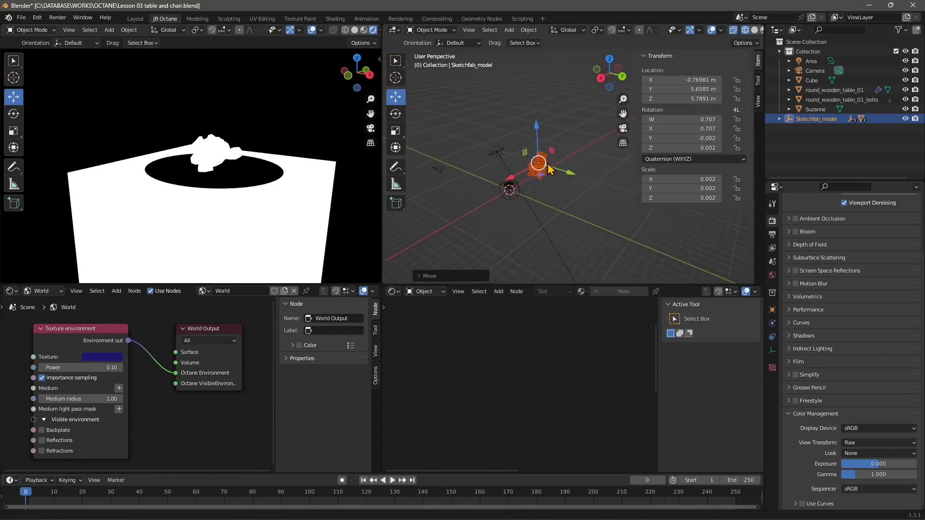
scroll(520, 192, "up", 4)
middle_click_drag(440, 199, 432, 201, "shift")
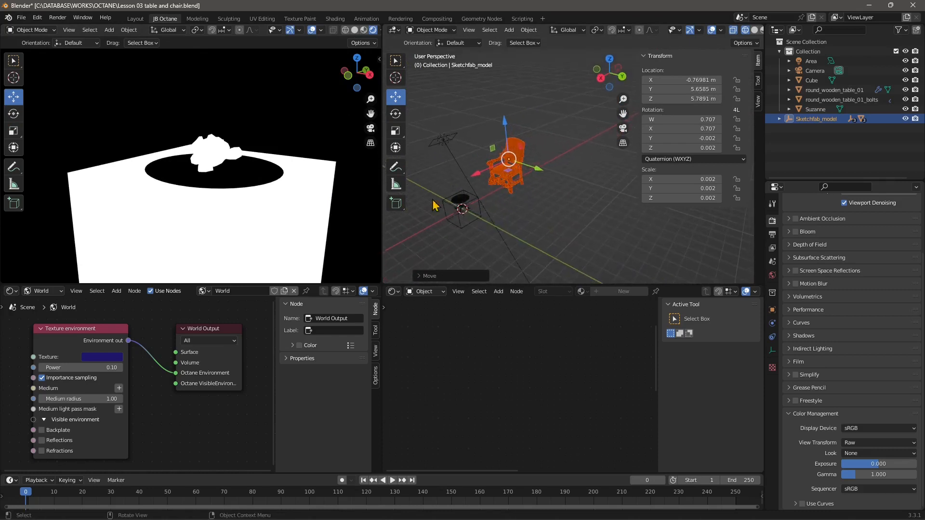
left_click(426, 278)
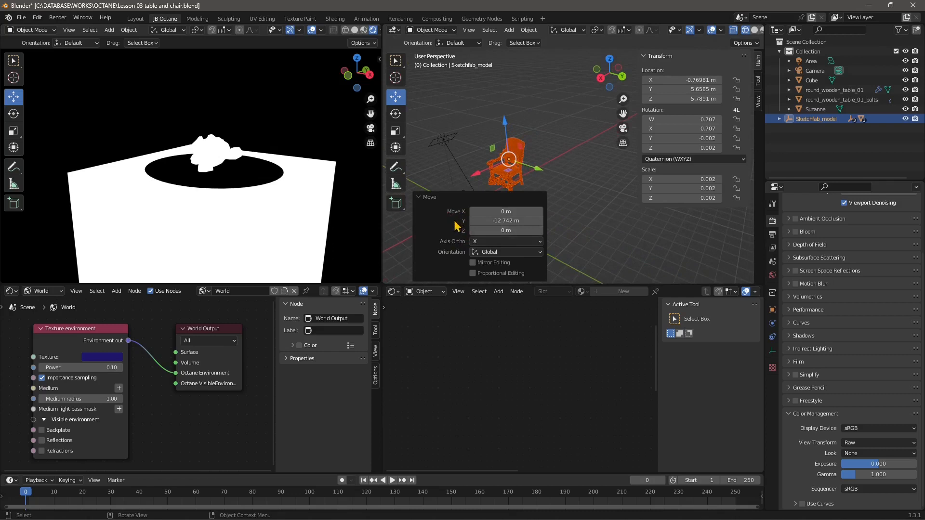
left_click(506, 221)
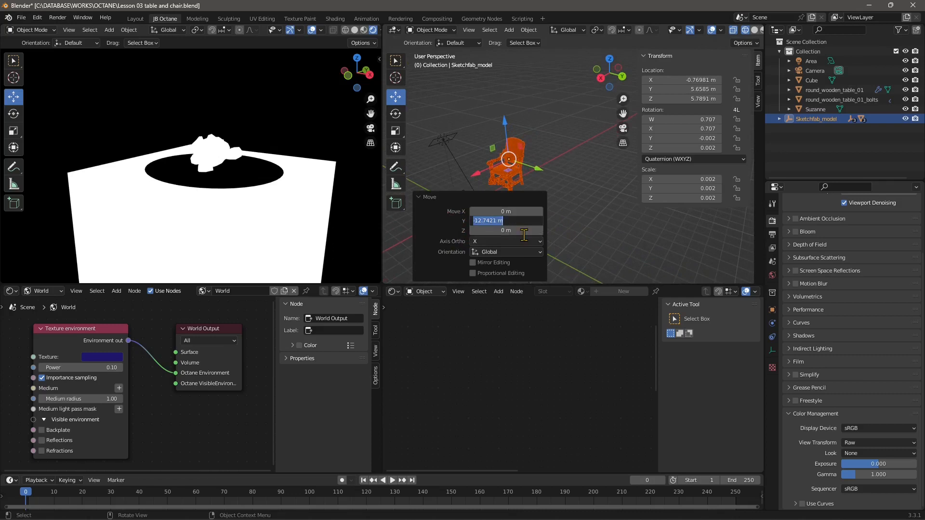
type("0")
key("Return")
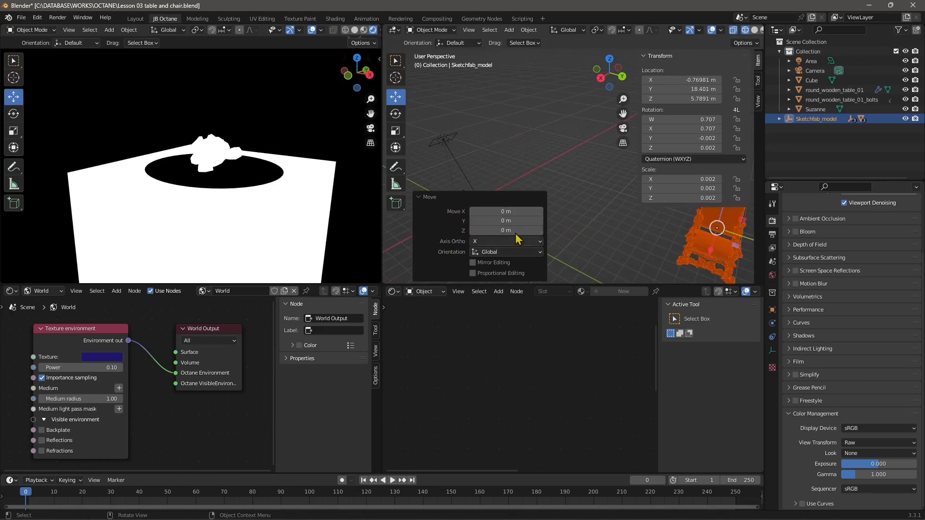
left_click(505, 251)
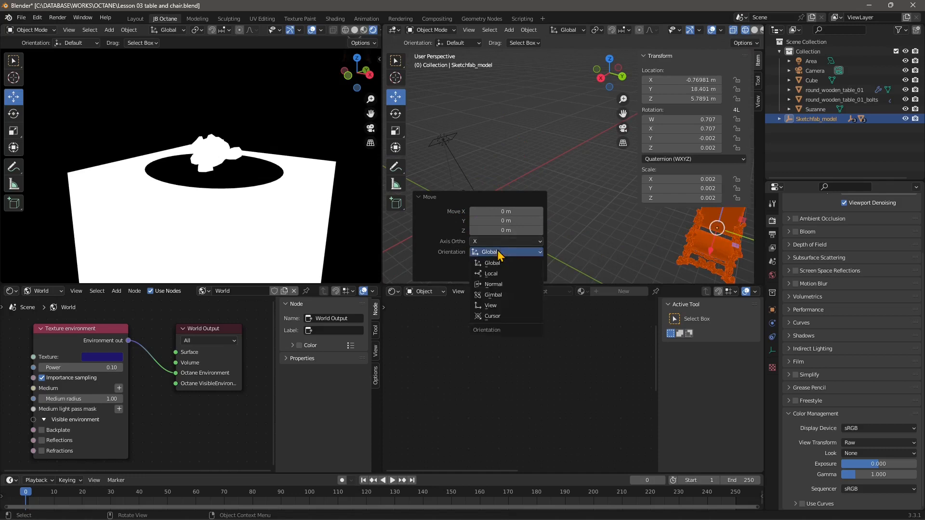
left_click(597, 242)
Expand Sketchfab_model in the outliner, select its entire hierarchy of chair parts, and collapse it again.
middle_click_drag(597, 242, 615, 190)
left_click(615, 190)
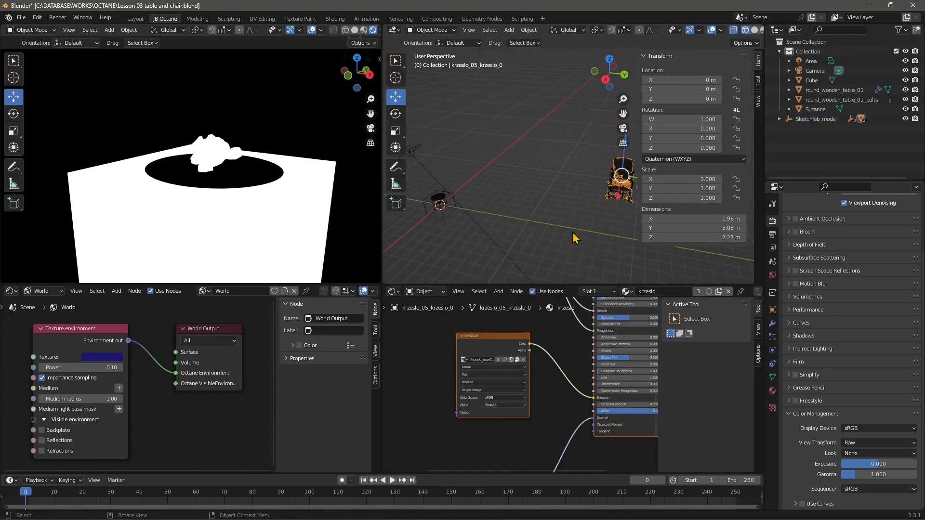
middle_click_drag(588, 239, 563, 250)
left_click(779, 119)
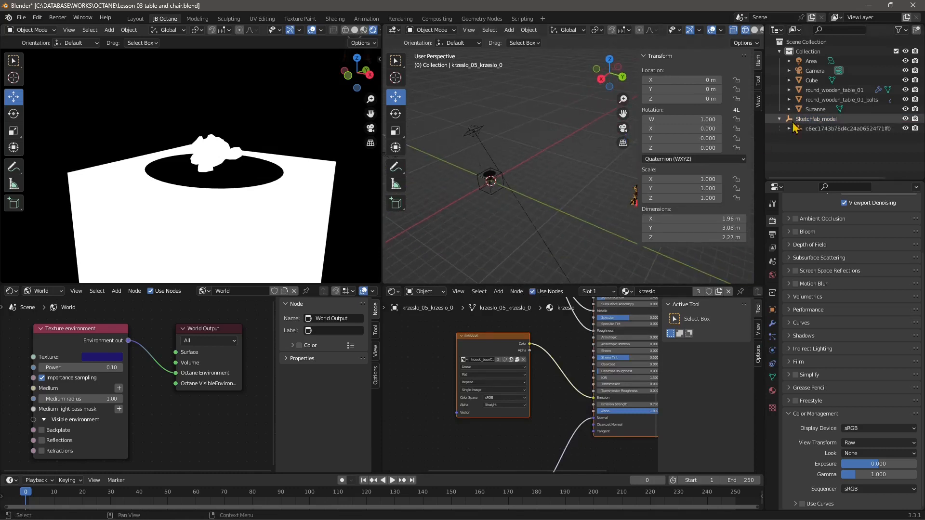
left_click(788, 129)
left_click(798, 139)
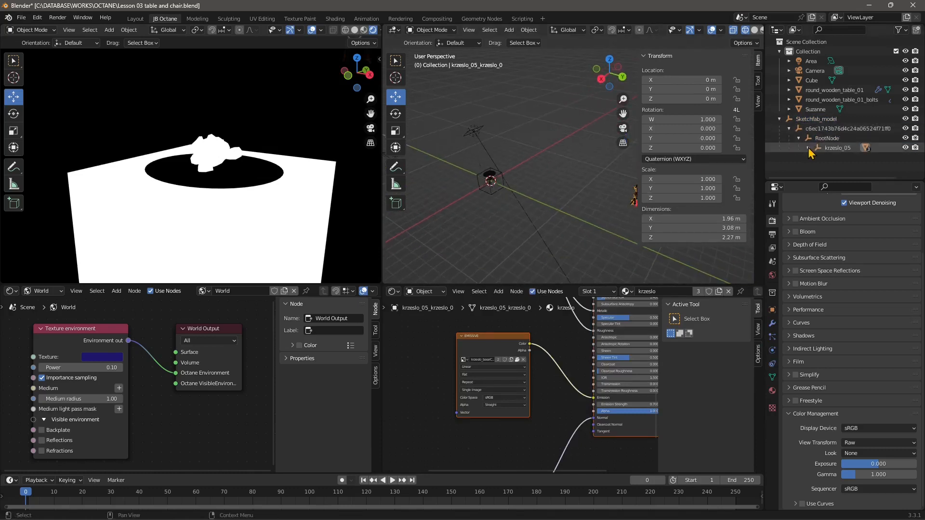
left_click(808, 148)
left_click(814, 119)
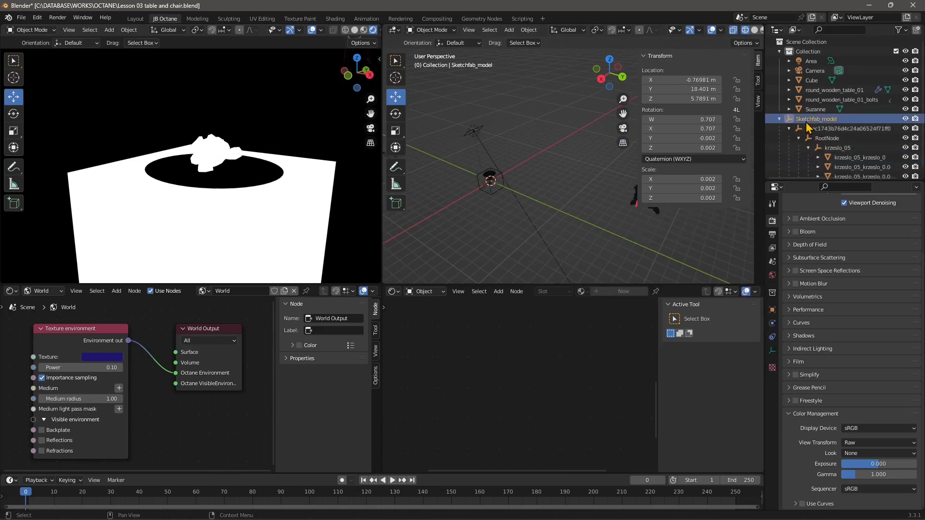
right_click(808, 125)
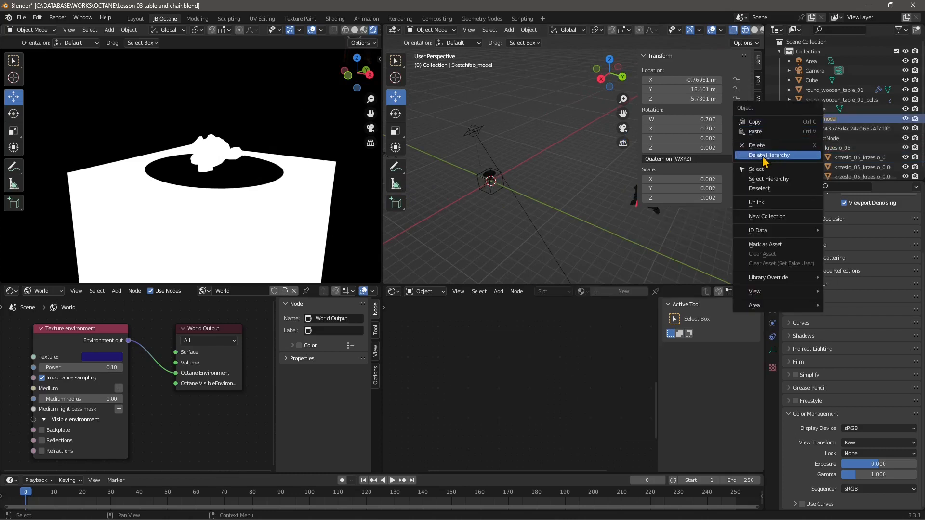
left_click(770, 181)
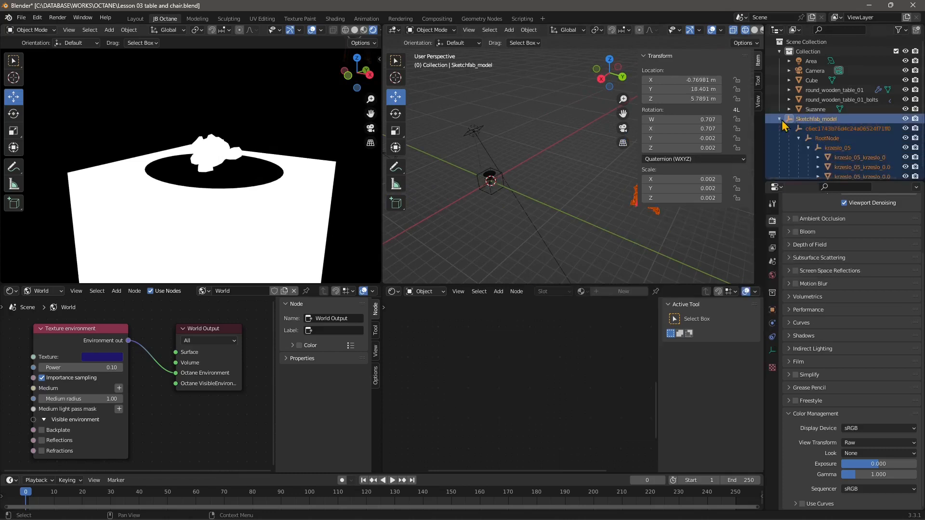
left_click(779, 119)
Move the armchair back toward the scene and set its X, Y and Z location to 0 m.
middle_click_drag(524, 238, 563, 232)
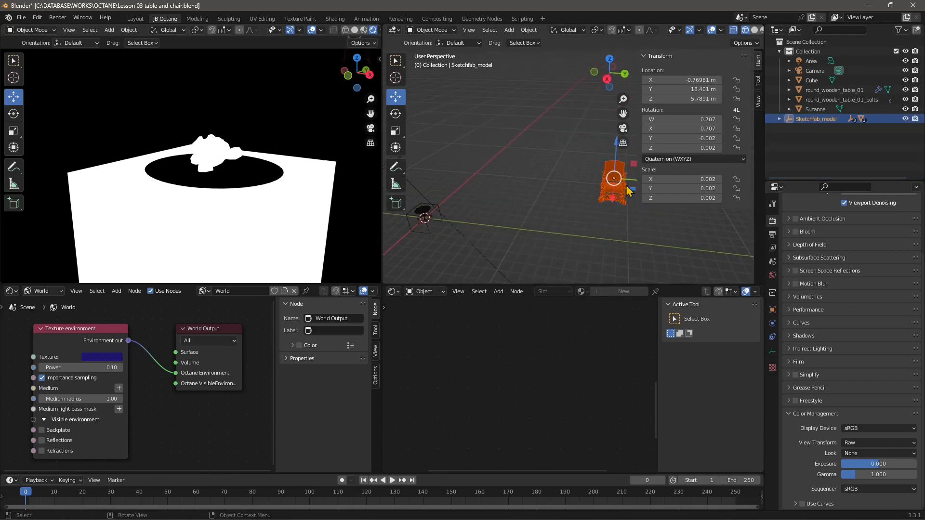
left_click_drag(634, 187, 506, 176)
double_click(699, 80)
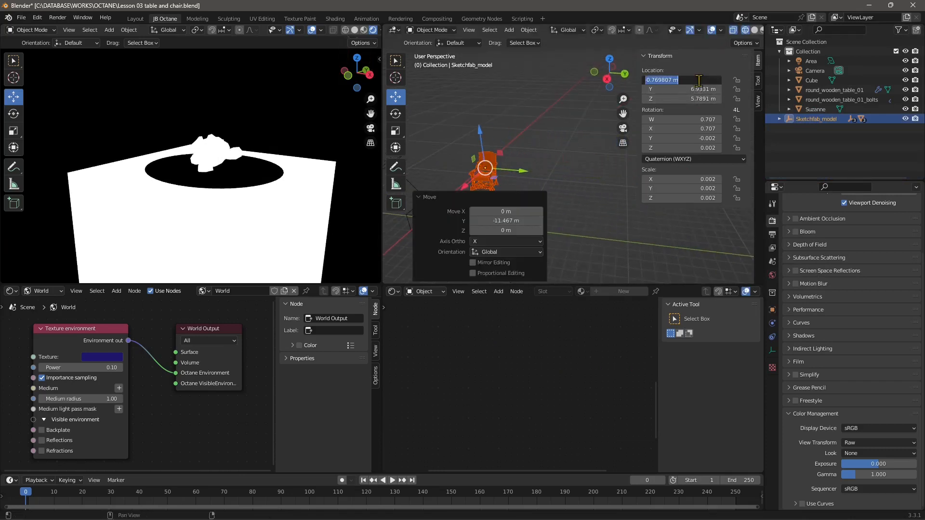
type("0")
key("Tab")
type("0")
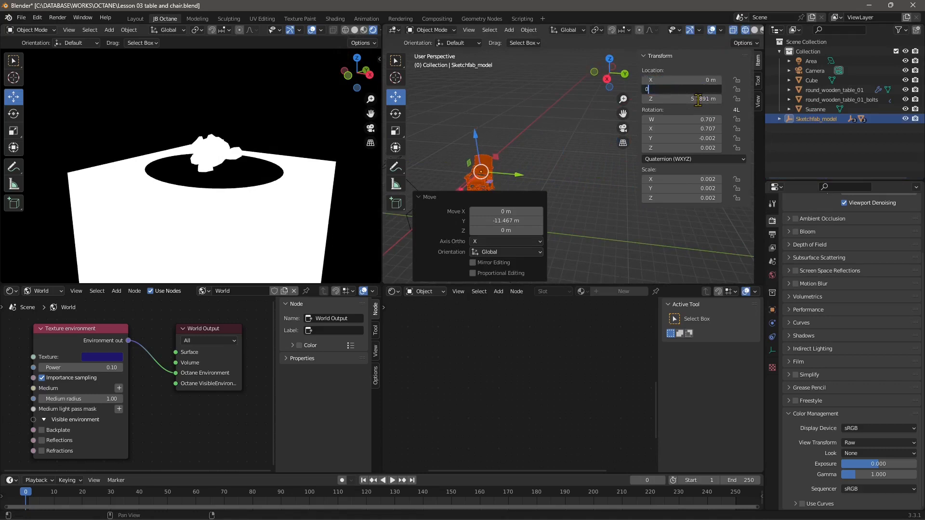
key("Tab")
type("0")
key("Return")
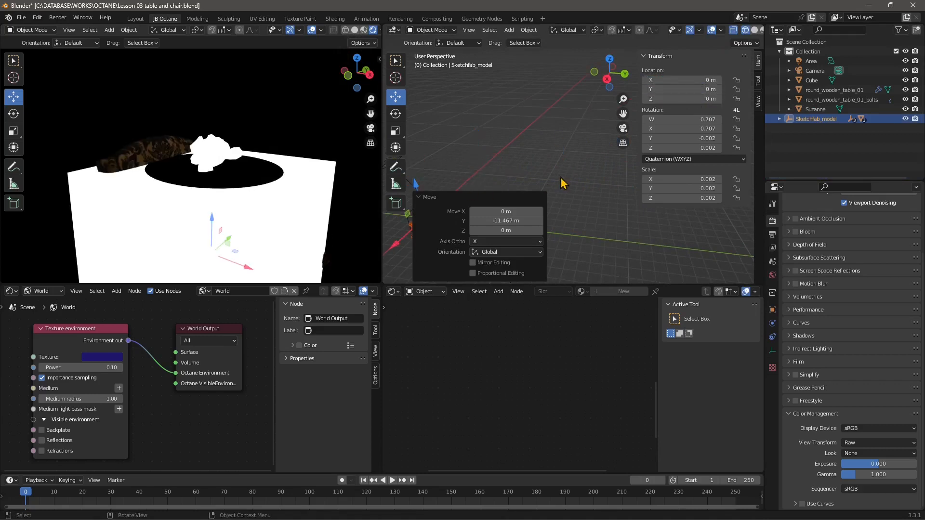
Frame the selected armchair and the whole scene in turn to examine the chair's size against the table.
key("KP_Decimal")
left_click(419, 197)
scroll(515, 147, "up", 3)
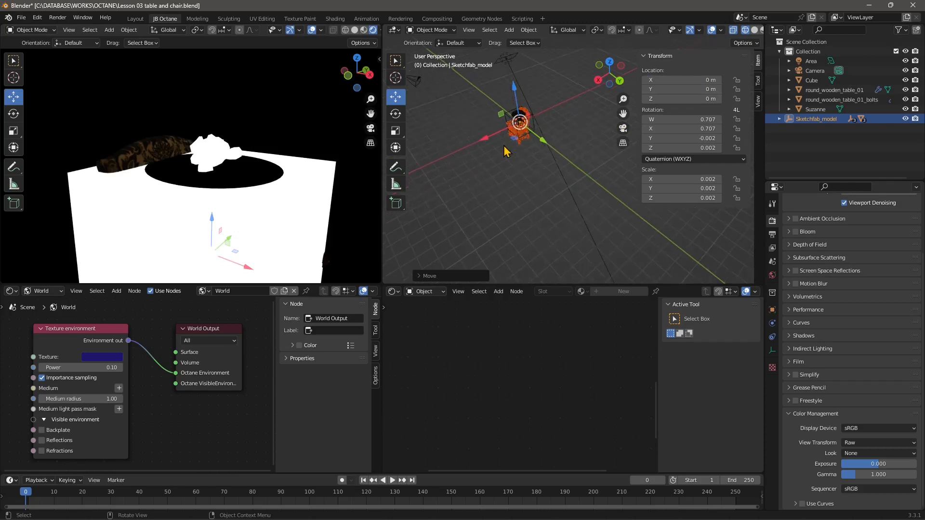
left_click(509, 29)
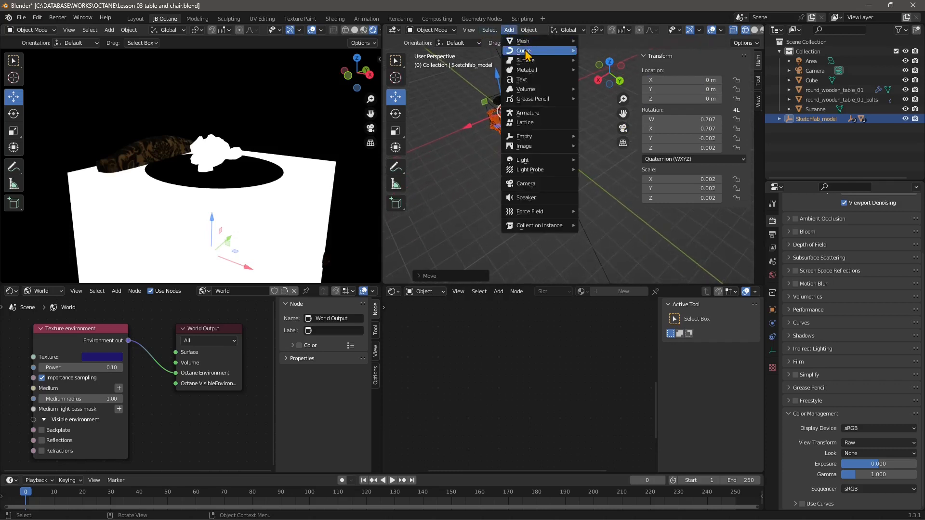
mouse_move(471, 33)
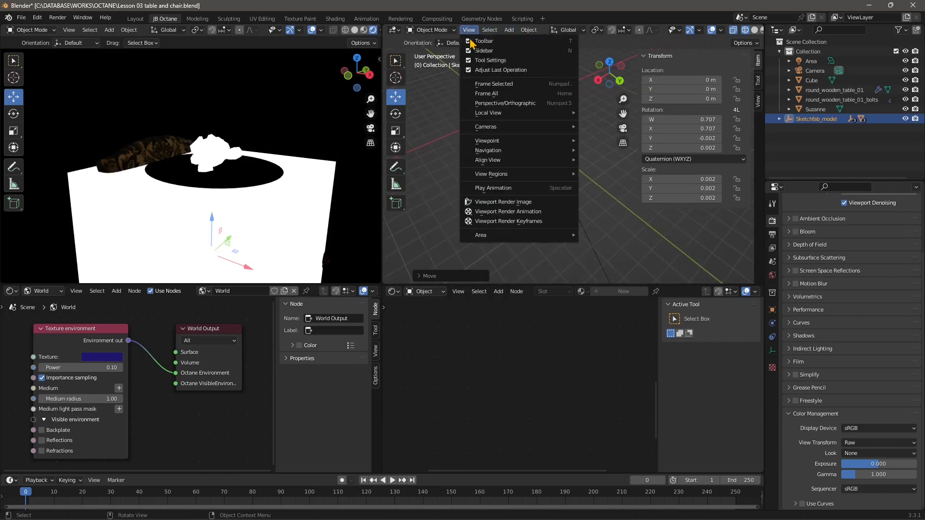
left_click(489, 84)
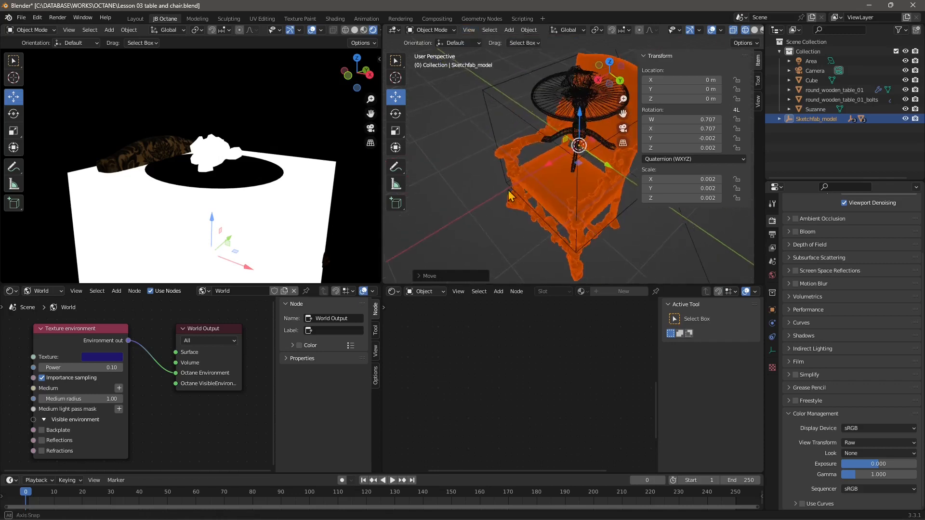
middle_click_drag(511, 195, 467, 72)
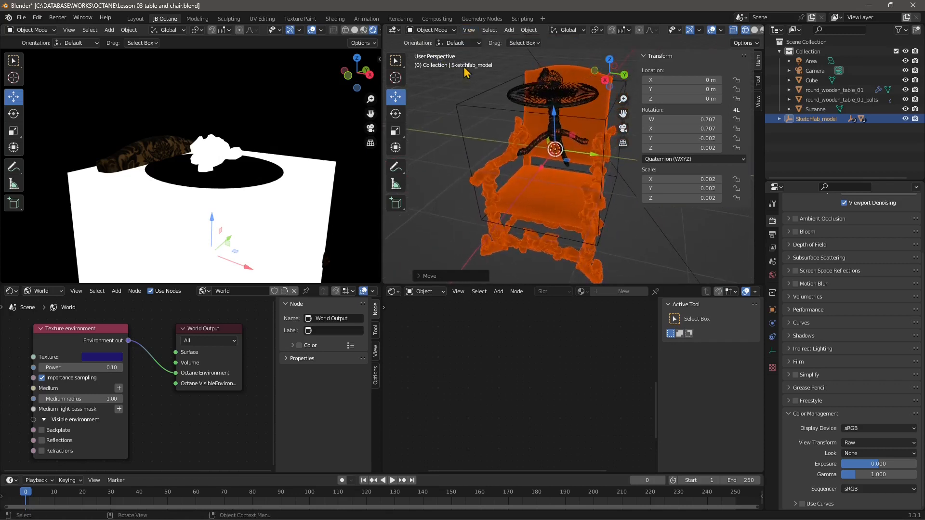
left_click(468, 30)
left_click(486, 94)
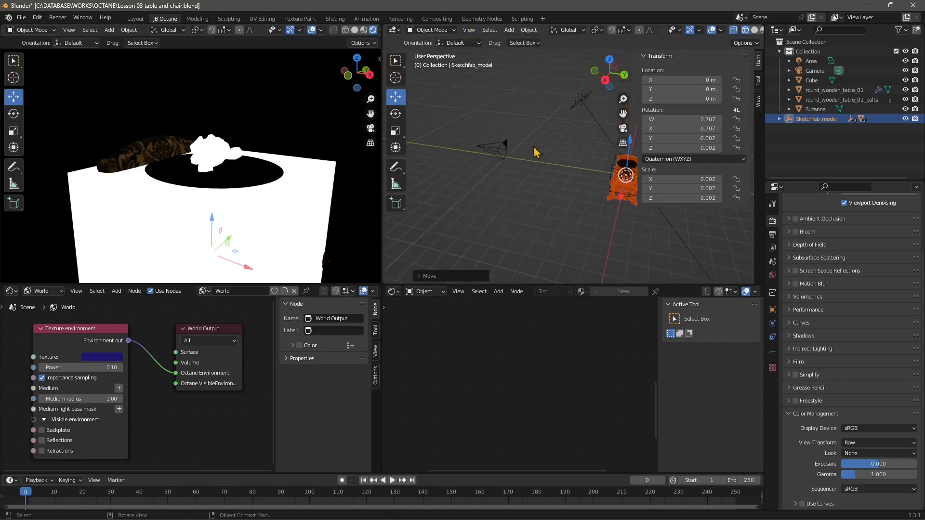
Scale the armchair down uniformly to about 0.001 so its size suits the round table.
middle_click_drag(515, 175, 491, 213)
scroll(511, 197, "up", 3)
middle_click_drag(580, 214, 415, 207)
left_click(395, 130)
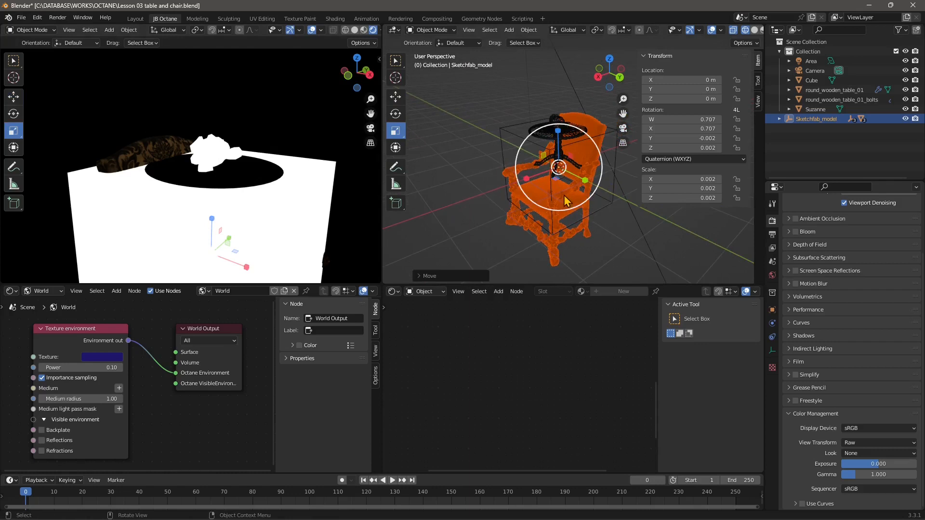
left_click_drag(564, 194, 561, 181)
In the back orthographic view, move the armchair beside the table to about X -1.20 m, Z 0.95 m.
scroll(554, 197, "up", 2)
middle_click_drag(545, 208, 583, 159)
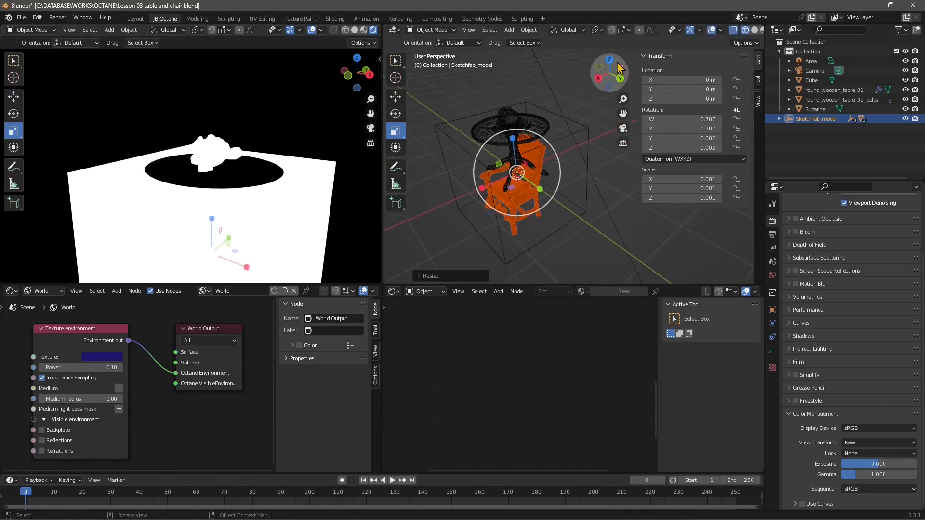
left_click(621, 79)
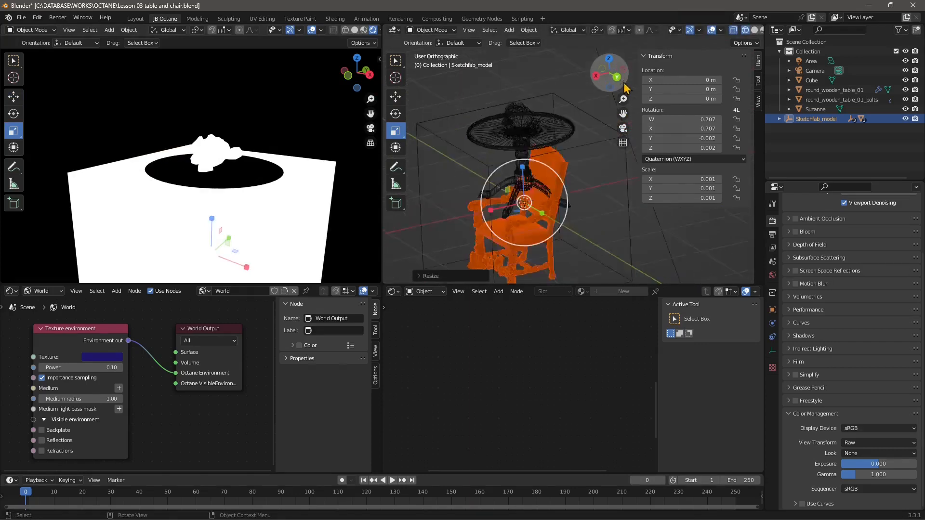
middle_click_drag(644, 241, 553, 181, "shift")
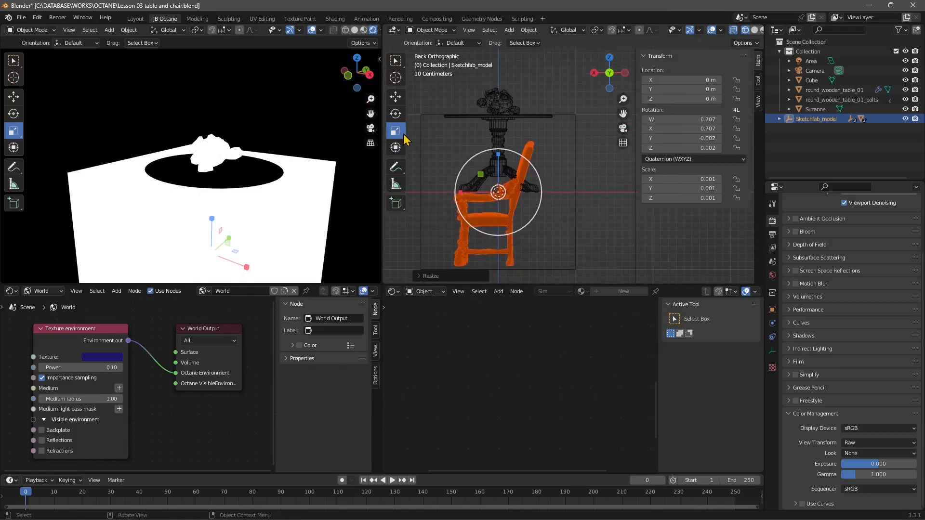
left_click(399, 101)
left_click_drag(465, 193, 547, 193)
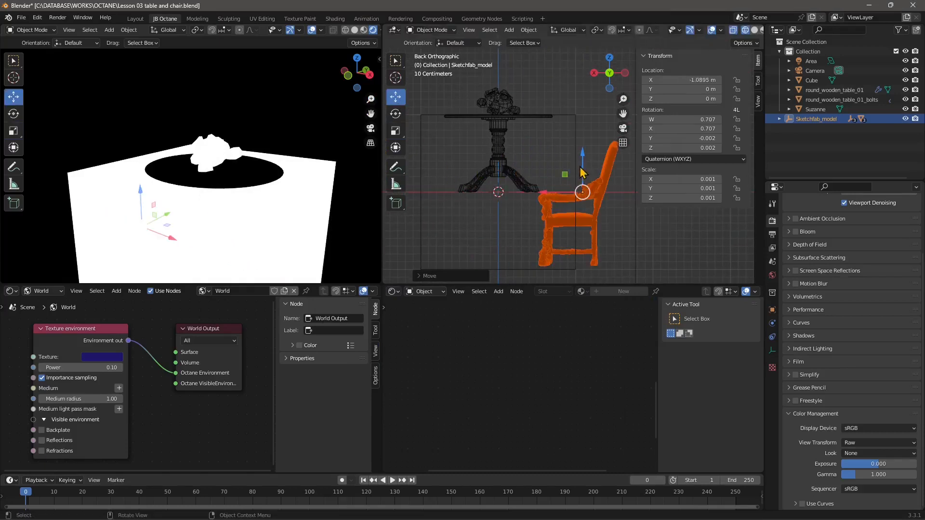
left_click_drag(584, 169, 602, 89)
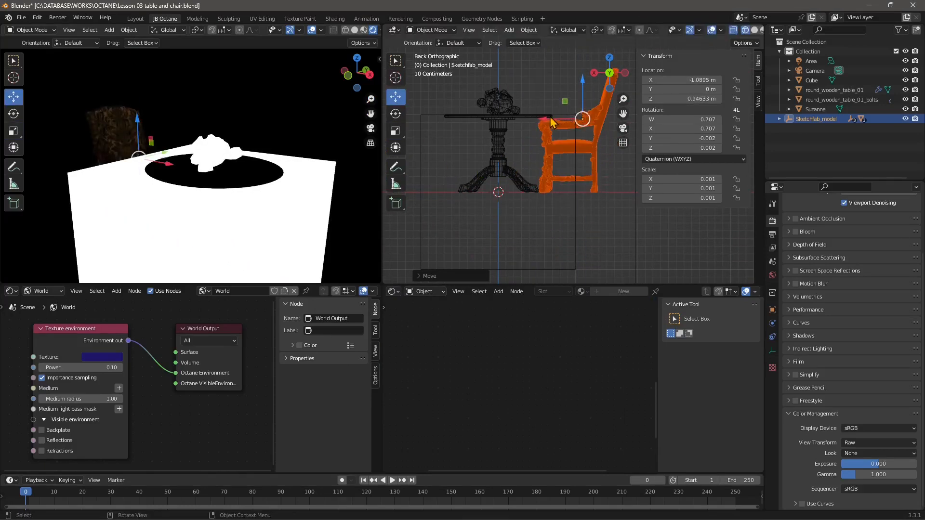
left_click_drag(550, 119, 581, 140)
Scale the armchair to about 0.000927 and move it to about X -1.89 m, Z 0.72 m.
left_click(396, 130)
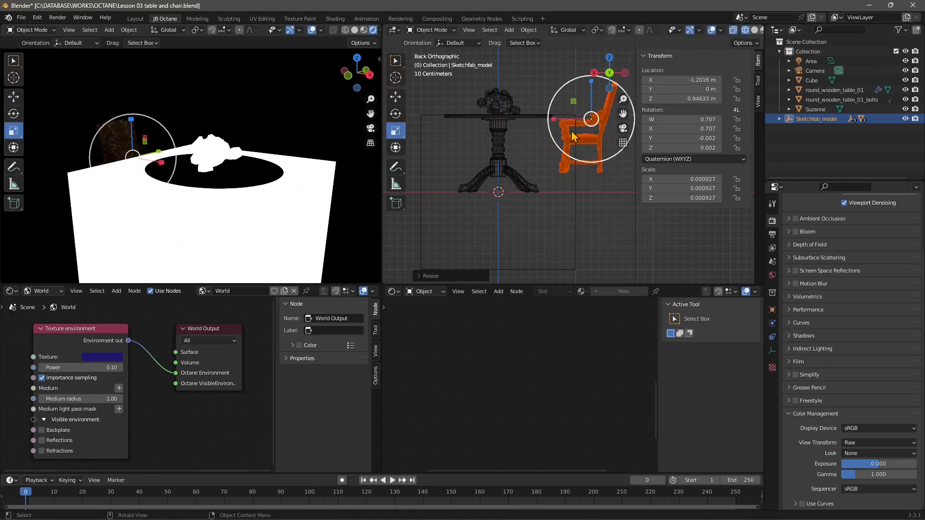
left_click(395, 97)
left_click_drag(590, 97, 589, 115)
middle_click_drag(570, 211, 489, 233, "shift")
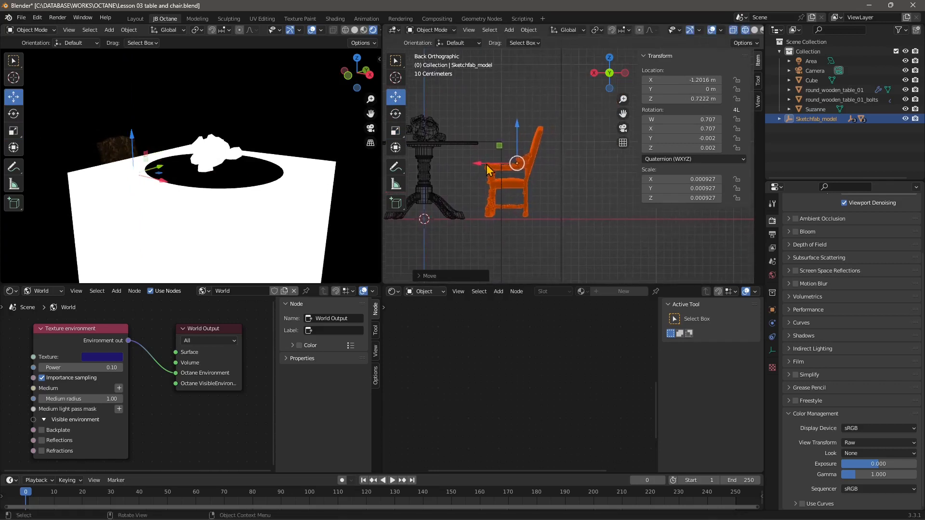
left_click_drag(486, 164, 539, 165)
Scale the armchair up uniformly to about 0.002 and raise it to about Z 1.43 m so its legs meet the ground.
left_click(396, 130)
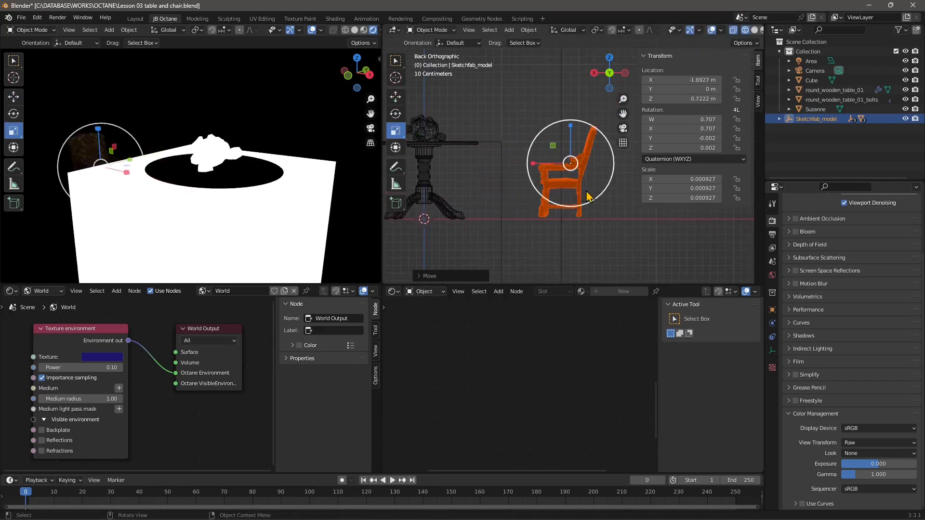
left_click_drag(588, 198, 594, 218)
left_click(396, 97)
left_click_drag(573, 127, 574, 72)
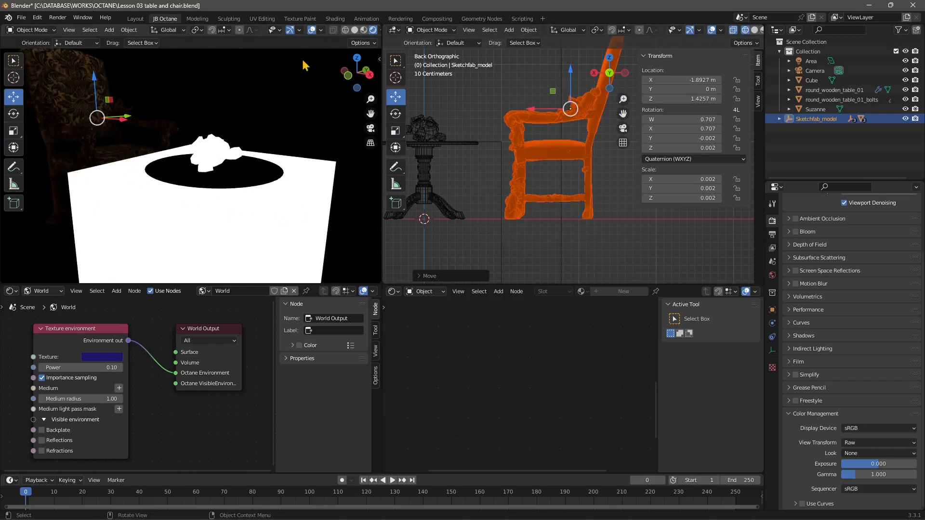
Set the scene's render engine to Octane so the armchair and table render in the shaded viewport.
left_click(363, 30)
left_click(374, 31)
scroll(809, 227, "up", 4)
left_click(862, 219)
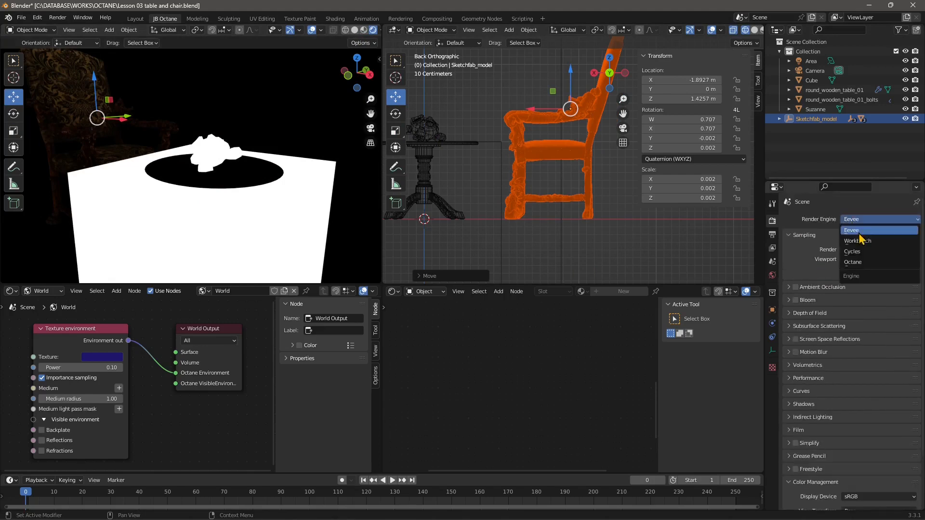
left_click(853, 262)
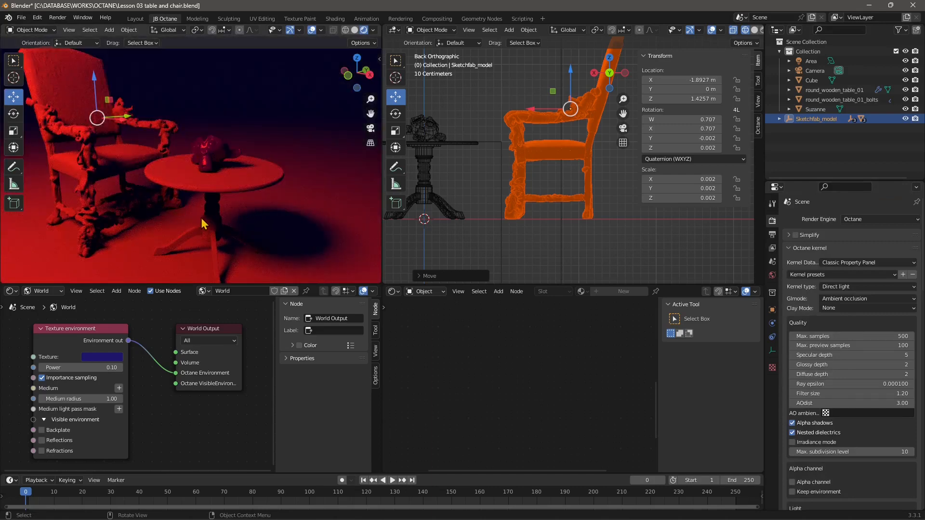
scroll(201, 218, "down", 1)
middle_click_drag(235, 172, 273, 193, "shift")
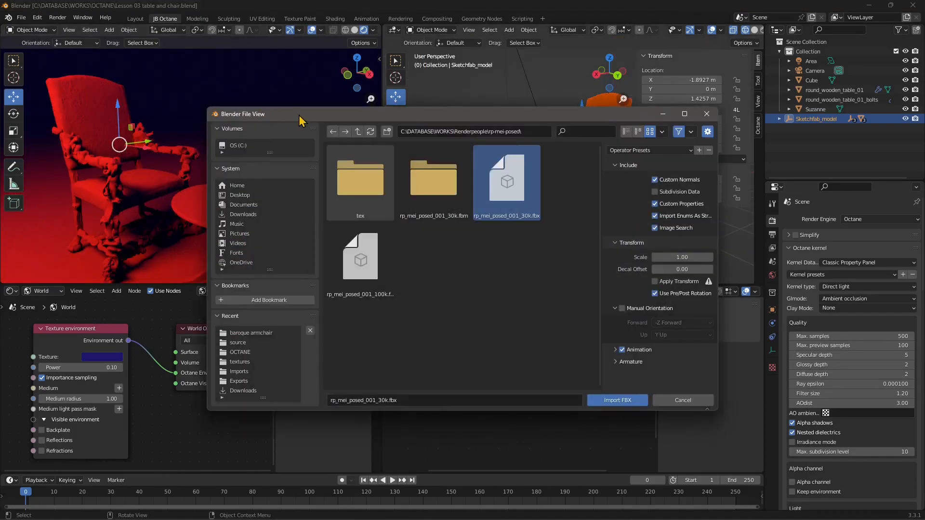
Import the human figure rp_mei_posed_001_100k.fbx from the rp-mei-posed folder as FBX with scale 1.00.
left_click_drag(299, 118, 284, 115)
left_click(21, 18)
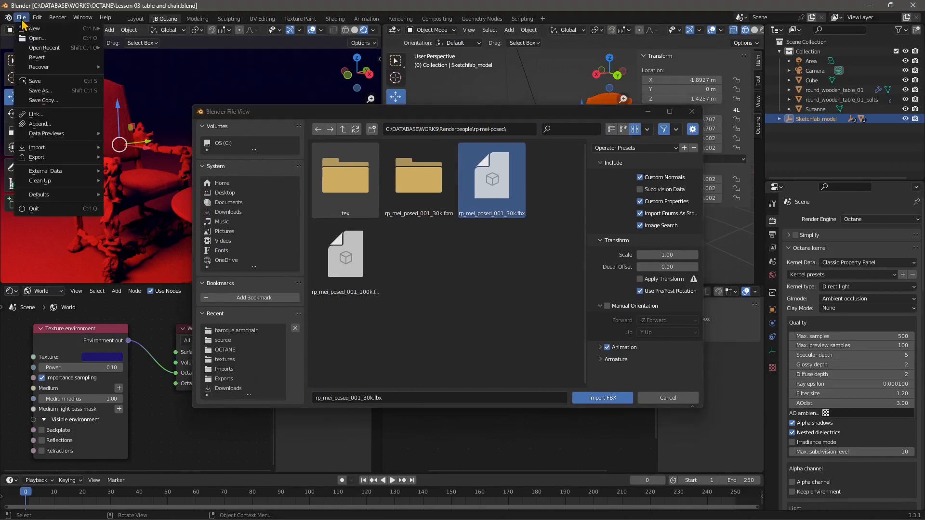
mouse_move(65, 147)
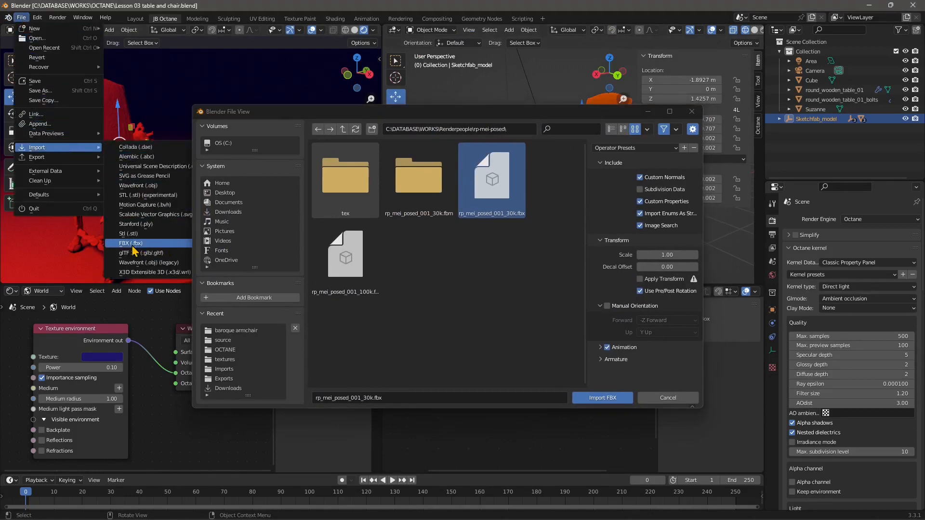
left_click(355, 289)
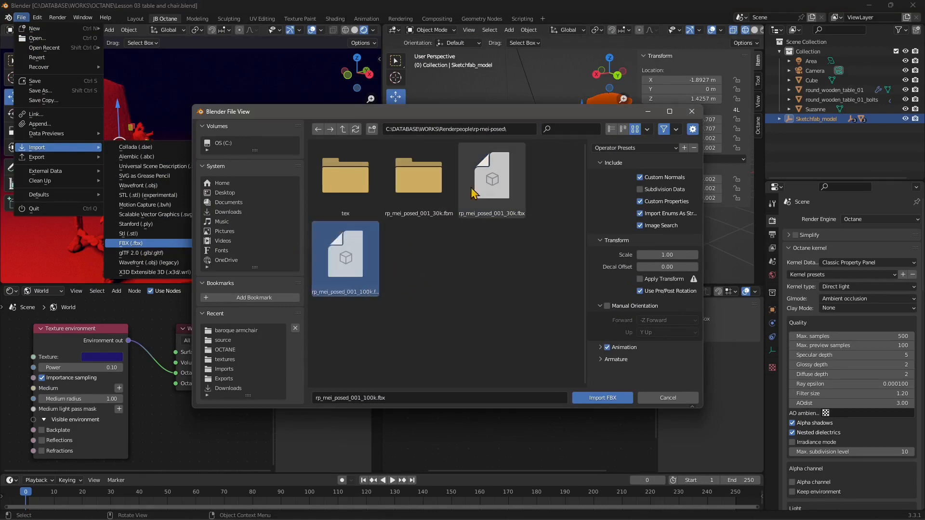
left_click(471, 189)
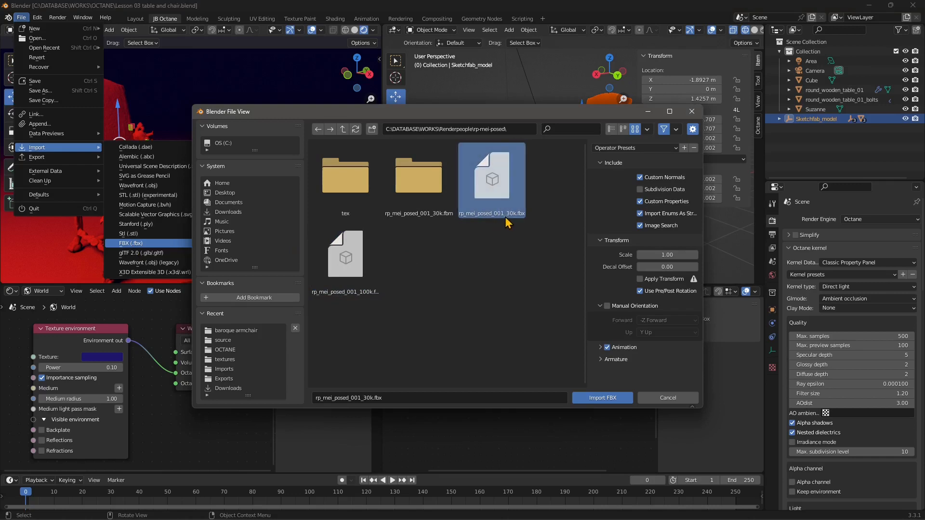
left_click(365, 281)
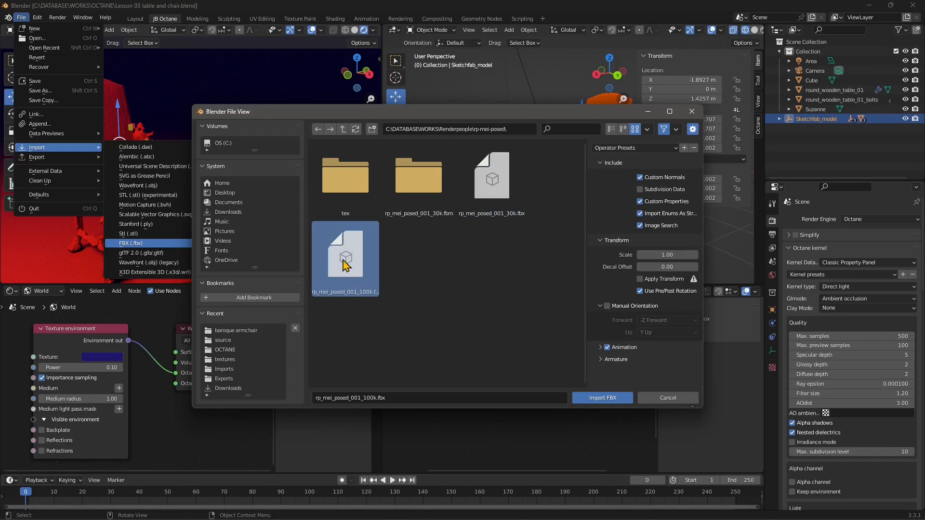
left_click(603, 398)
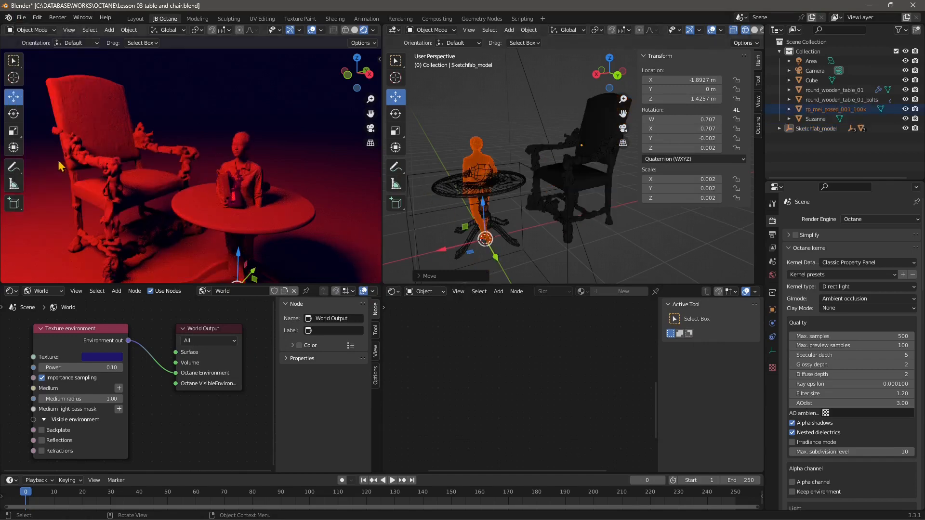
Rotate the imported human figure to about -60.3° around Z and move it beside the table to about X 0.41 m, Y 2.09 m.
left_click(13, 114)
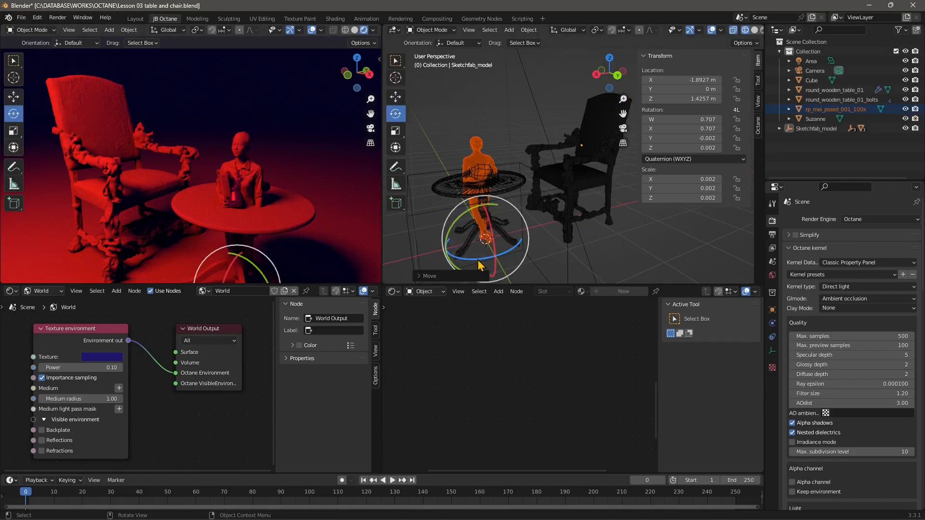
left_click_drag(482, 265, 407, 246)
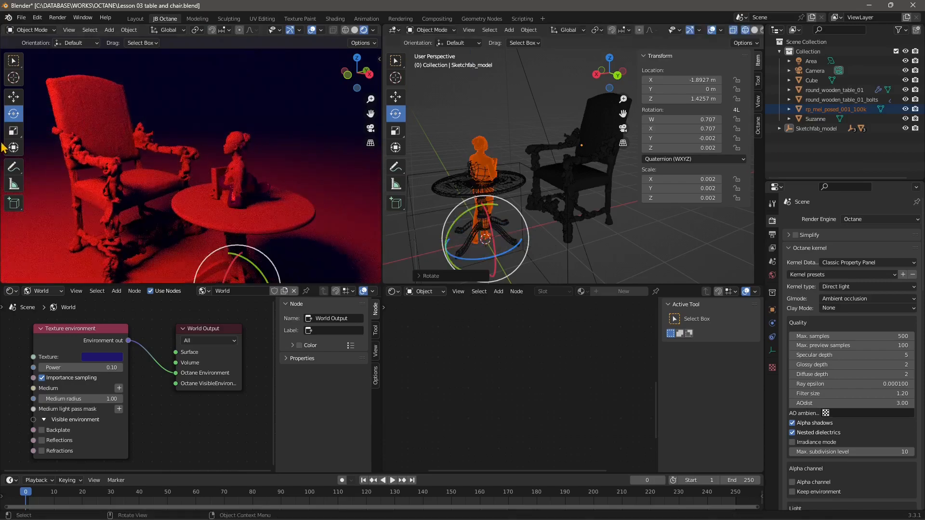
left_click(14, 98)
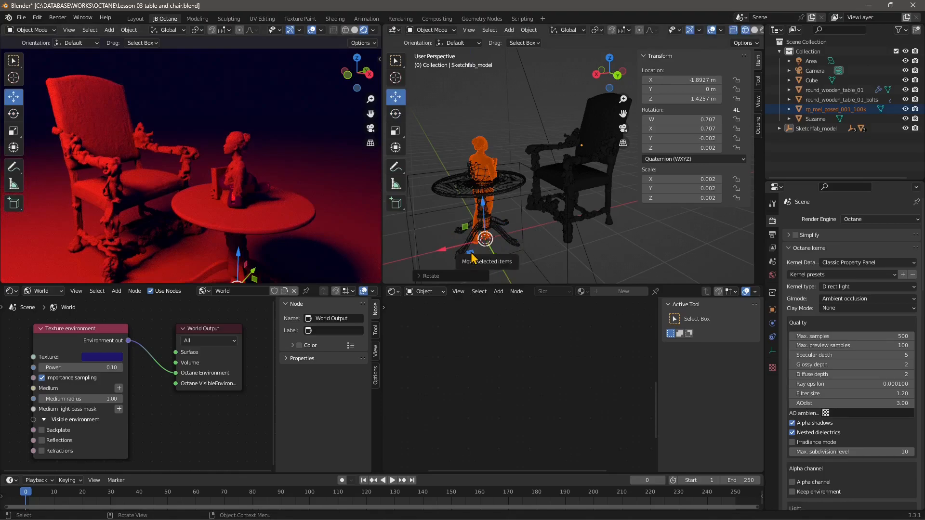
left_click_drag(471, 254, 482, 111)
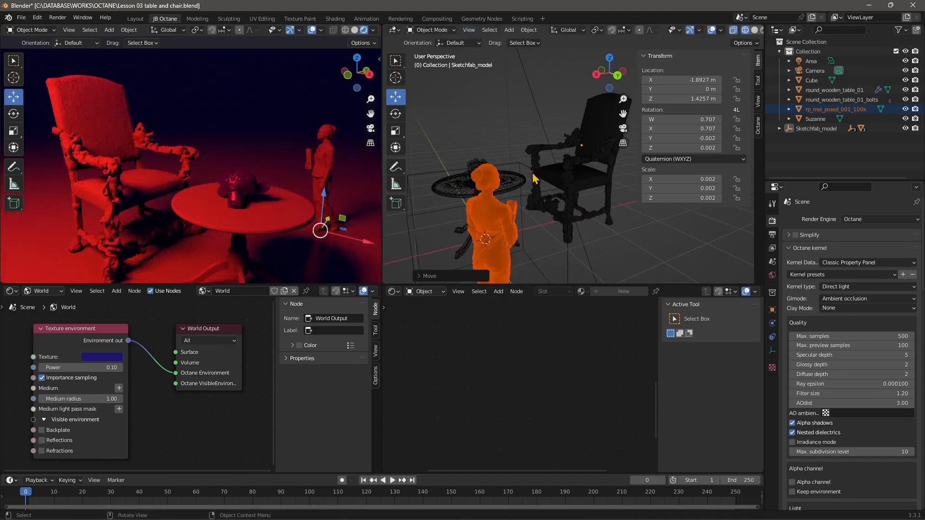
Turn the standing human figure around the vertical axis to a Z rotation of about -138°.
left_click(506, 172)
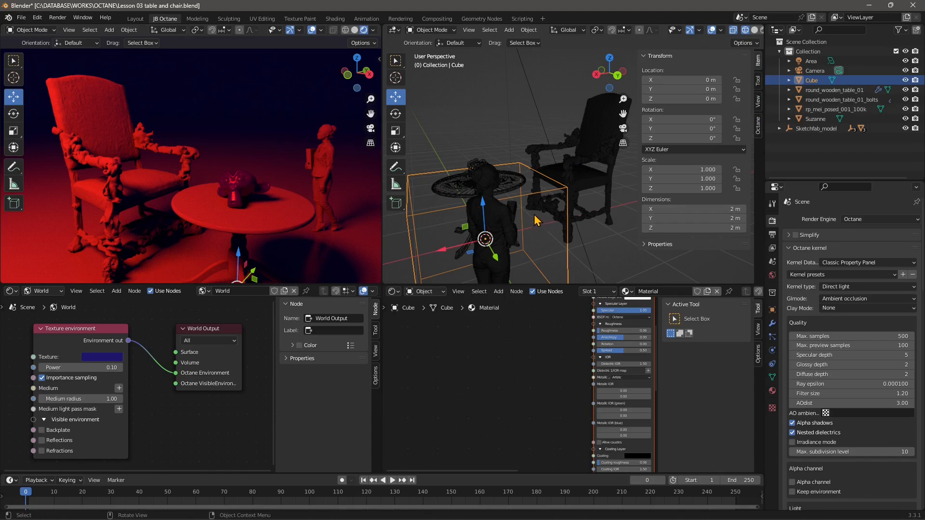
left_click(499, 220)
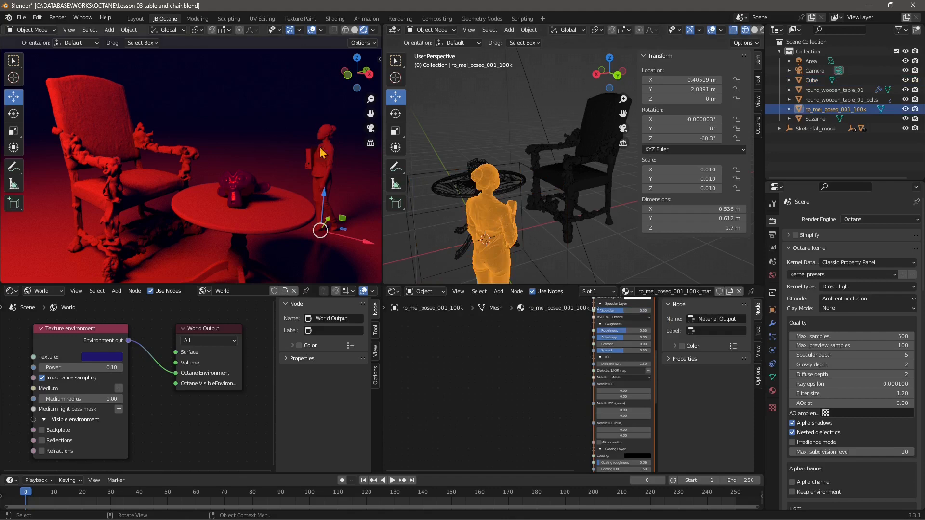
left_click(284, 216)
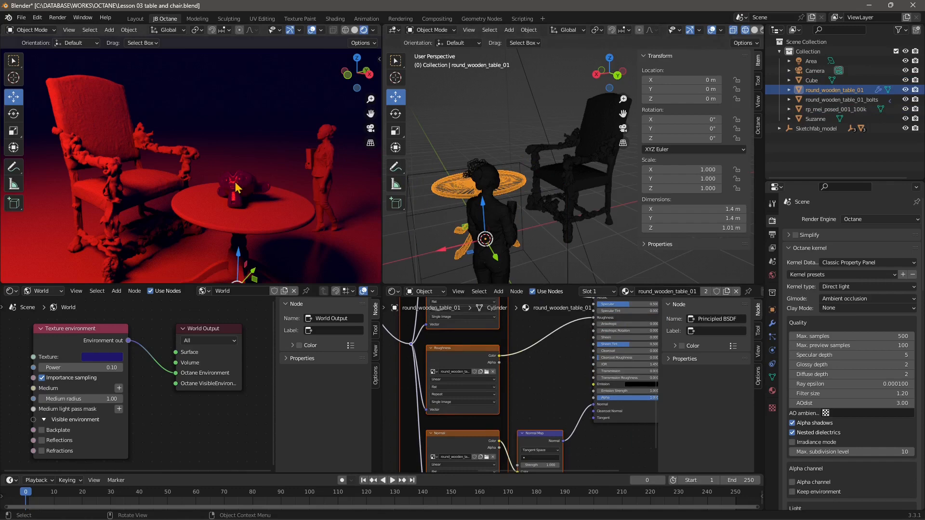
left_click(167, 172)
left_click(313, 168)
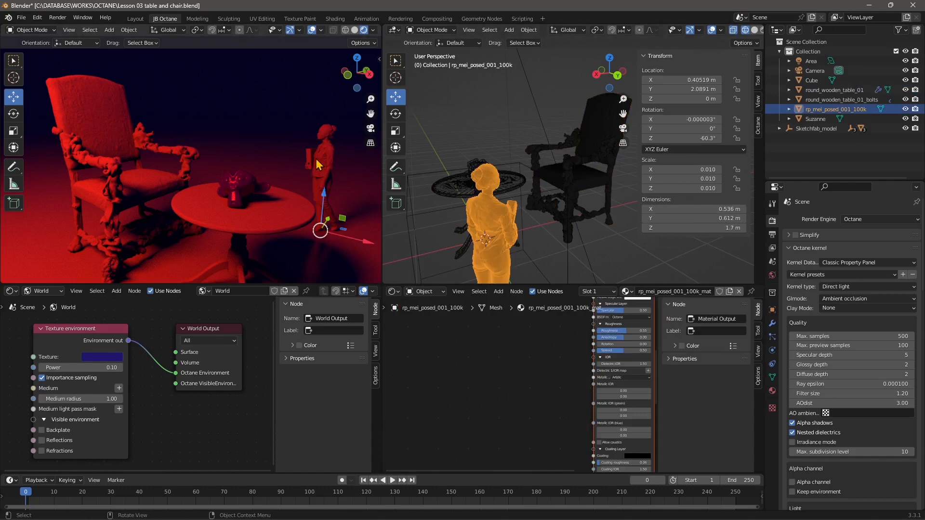
left_click(292, 118)
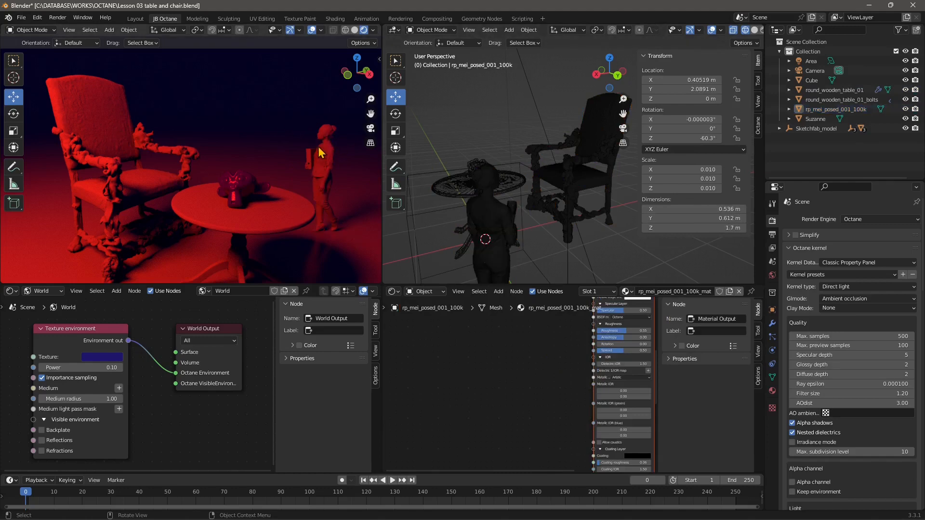
key("shift+space")
key("s")
Select the round table, its bolts, the monkey head and the armchair, and scale them down together until the armchair's scale is about 0.000896.
left_click(816, 128)
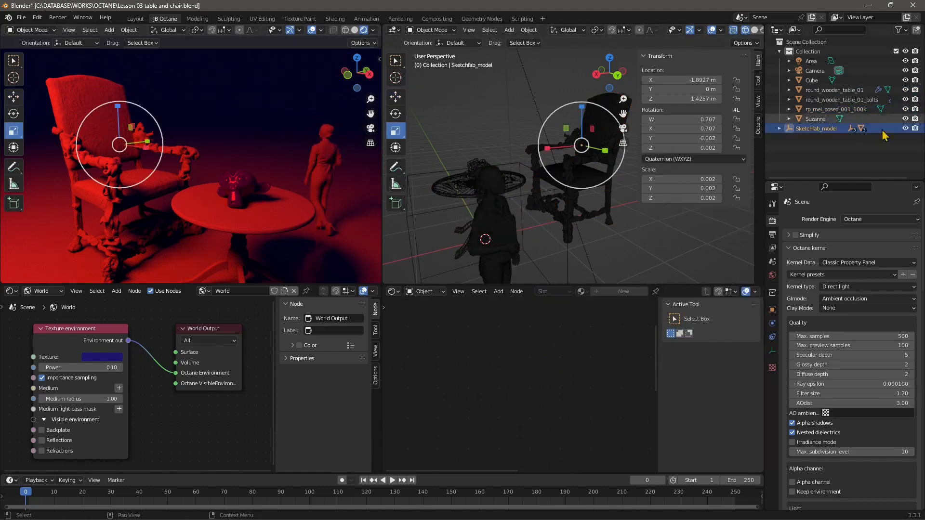
left_click(808, 61)
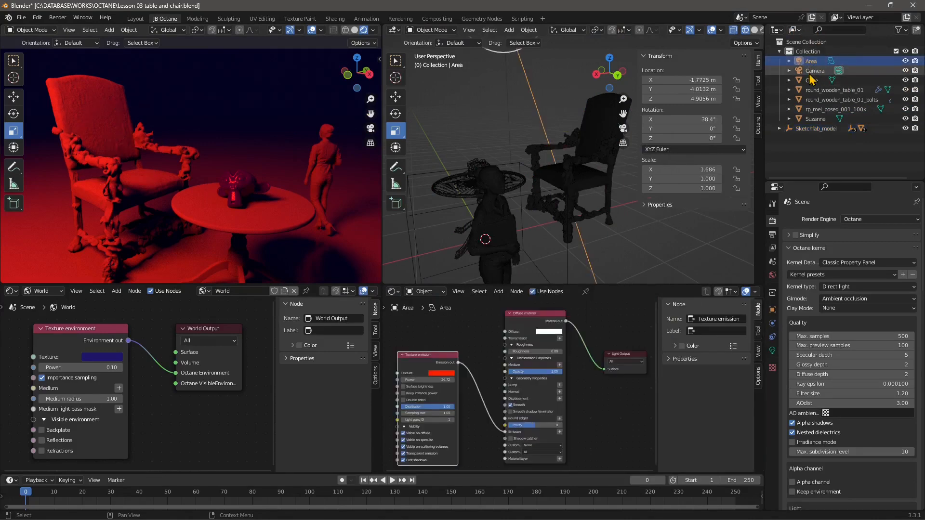
left_click(812, 80)
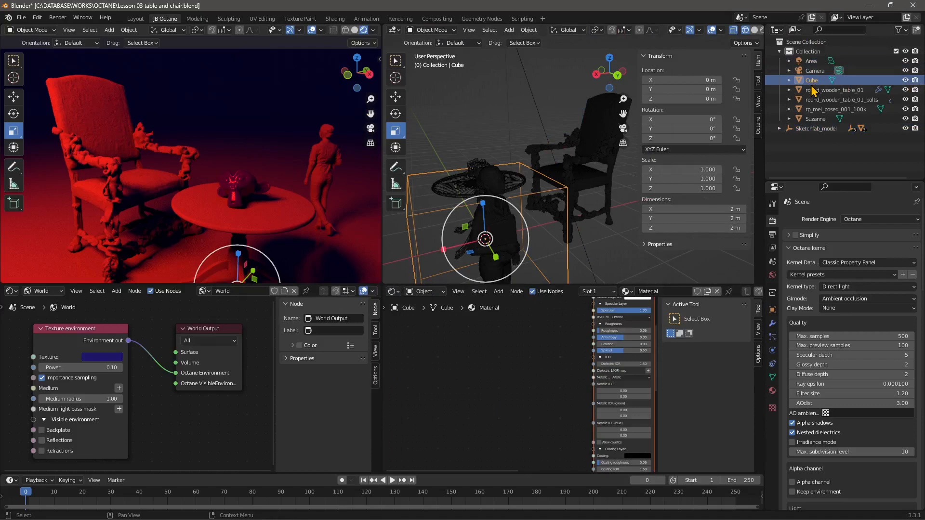
left_click(810, 61)
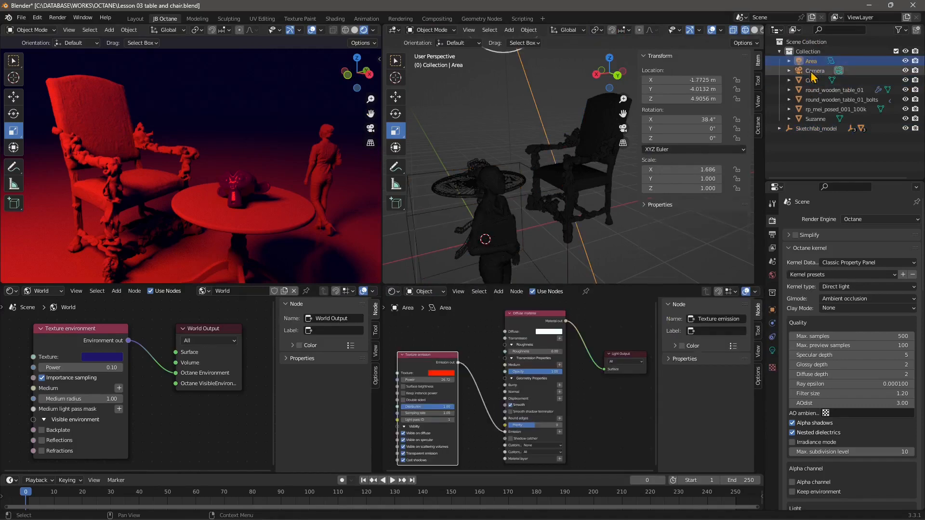
left_click(815, 71)
left_click(812, 90)
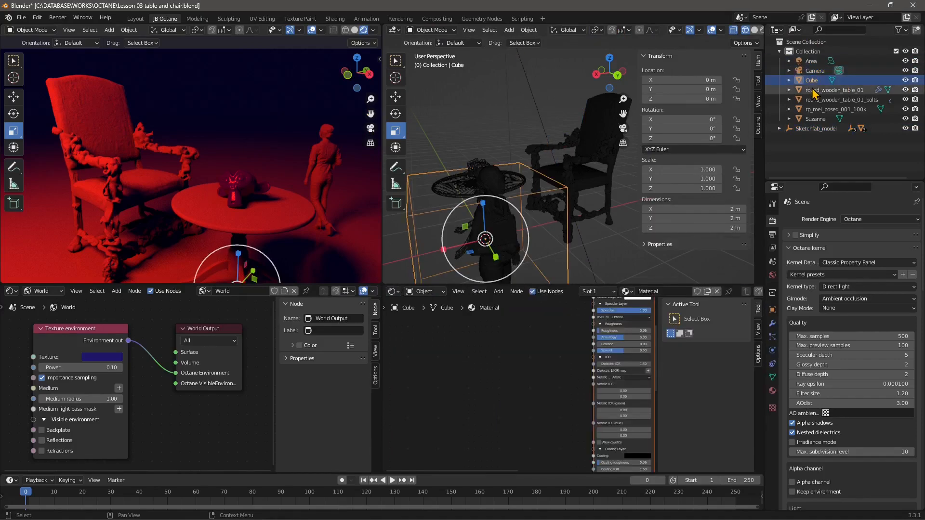
left_click(813, 99, "ctrl")
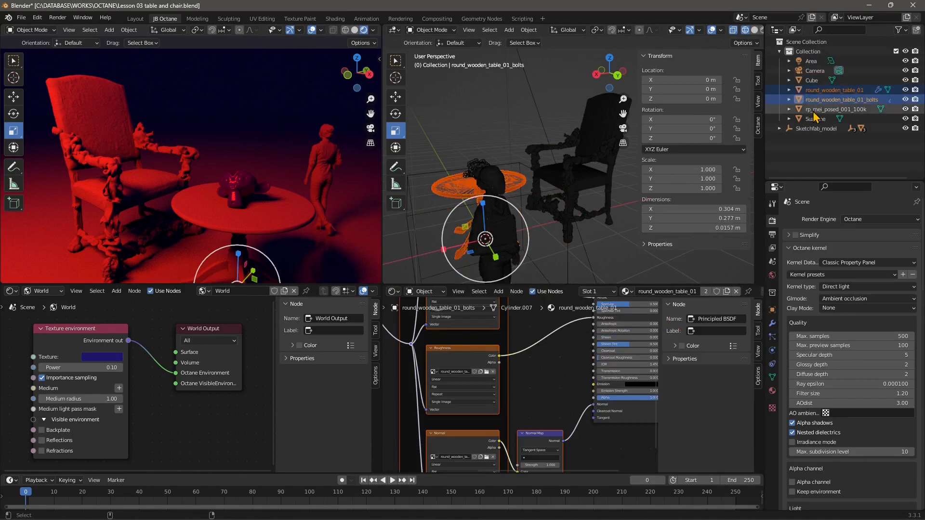
left_click(814, 111, "ctrl")
left_click(813, 111, "ctrl")
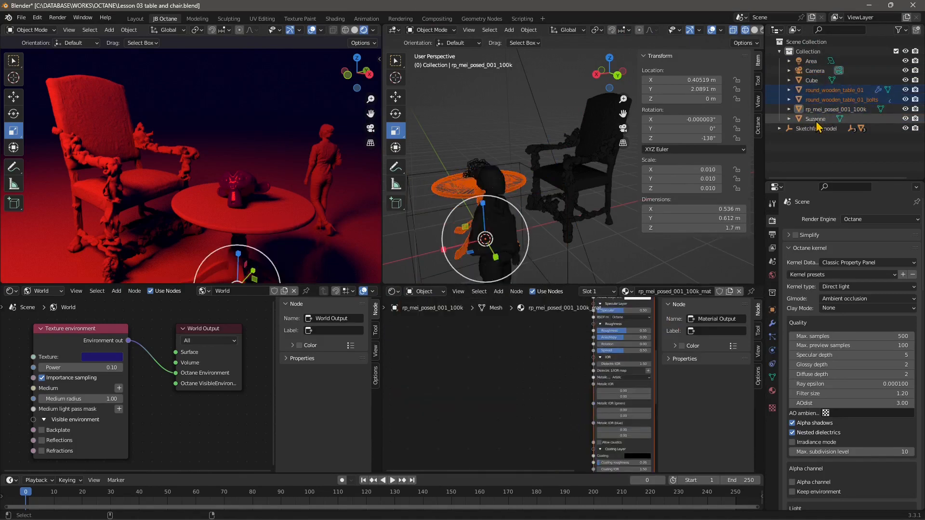
left_click(816, 122, "ctrl")
left_click(814, 129, "ctrl")
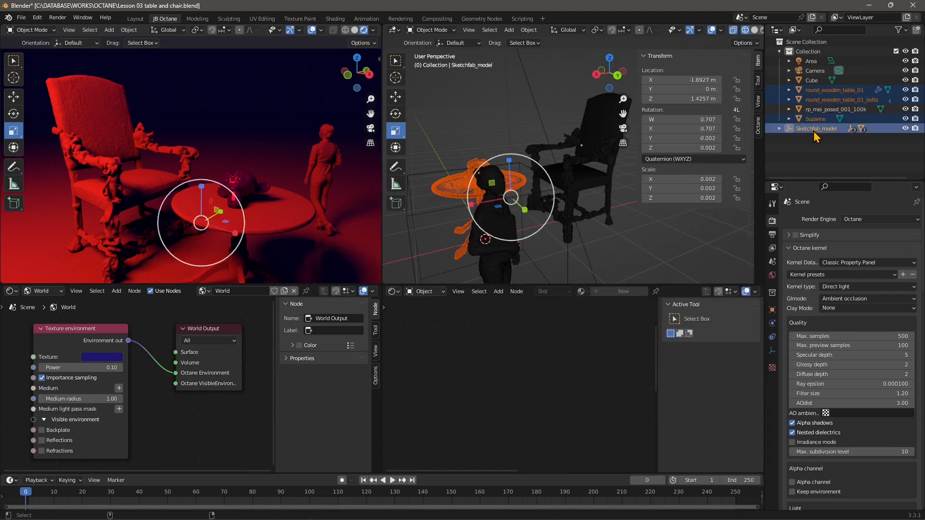
left_click_drag(514, 220, 513, 207)
Move the furniture group near the human figure, with the armchair at about X -1.14 m, Y 1.14 m, Z 0.67 m and the legs on the ground.
left_click(22, 96)
left_click_drag(201, 187, 265, 208)
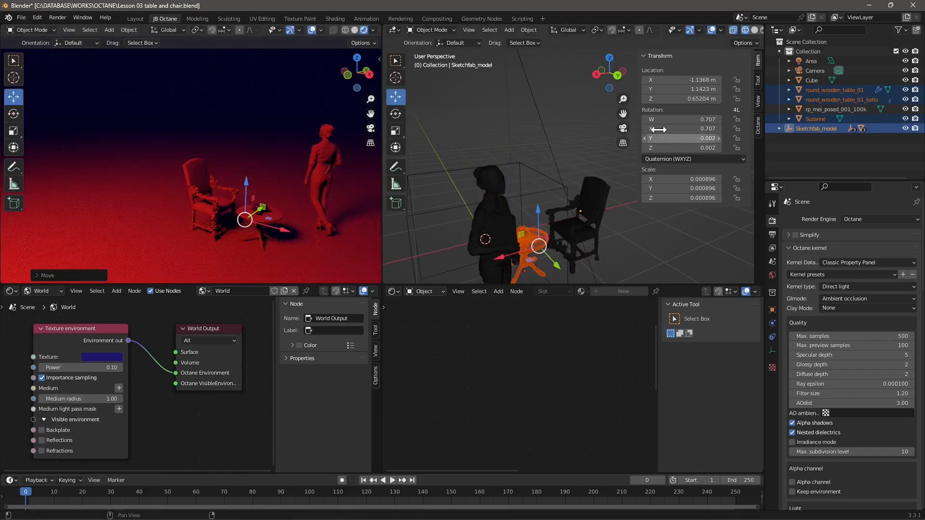
left_click(618, 78)
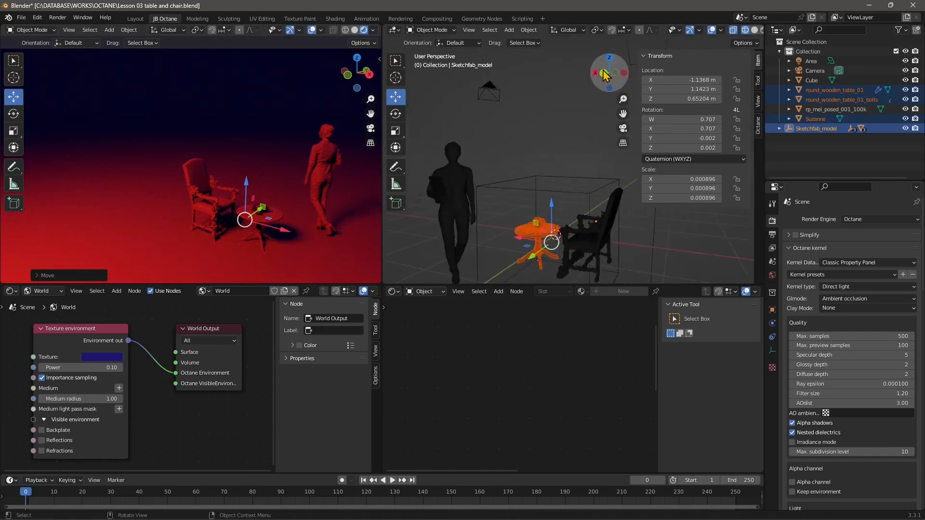
scroll(545, 208, "up", 5)
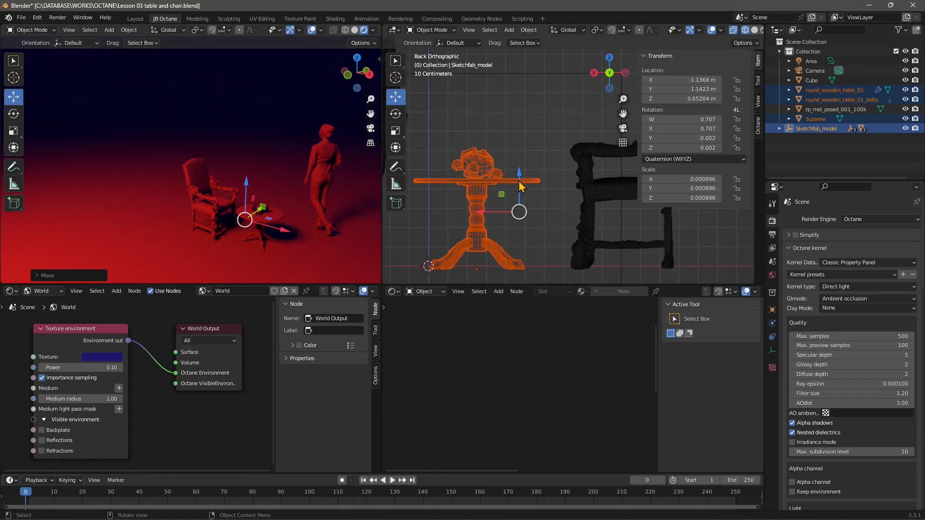
left_click_drag(521, 186, 522, 175)
scroll(538, 222, "down", 4)
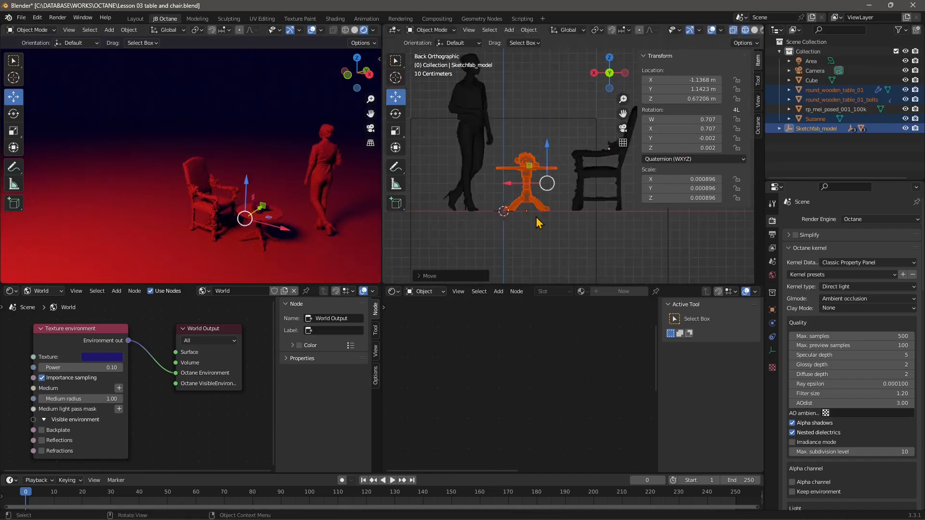
middle_click_drag(539, 200, 540, 229, "shift")
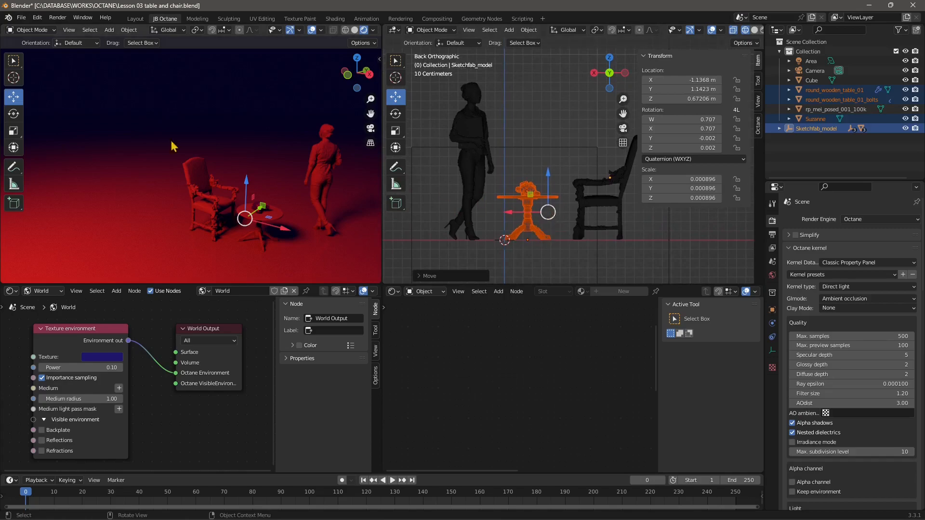
Scale the armchair up slightly and move the monkey head across the tabletop to about X 0.26 m, Y 1.05 m.
left_click(17, 135)
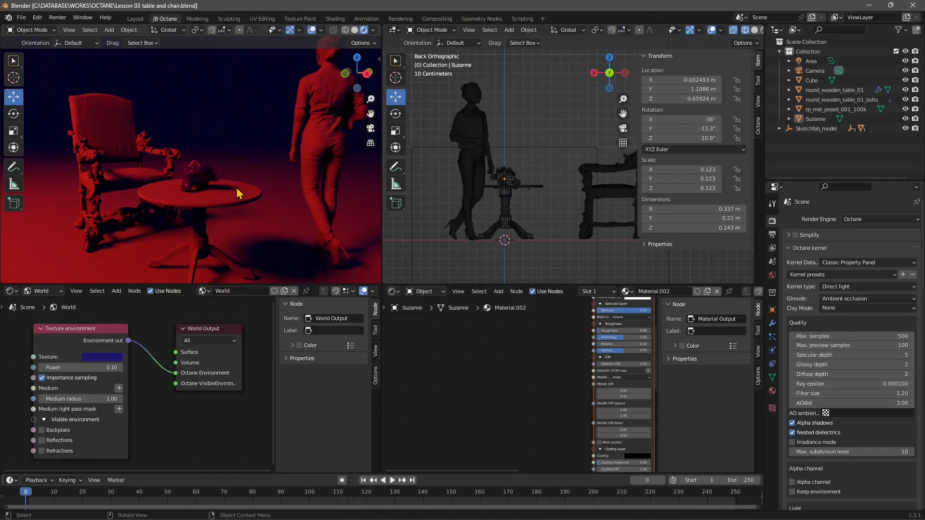
left_click(204, 175)
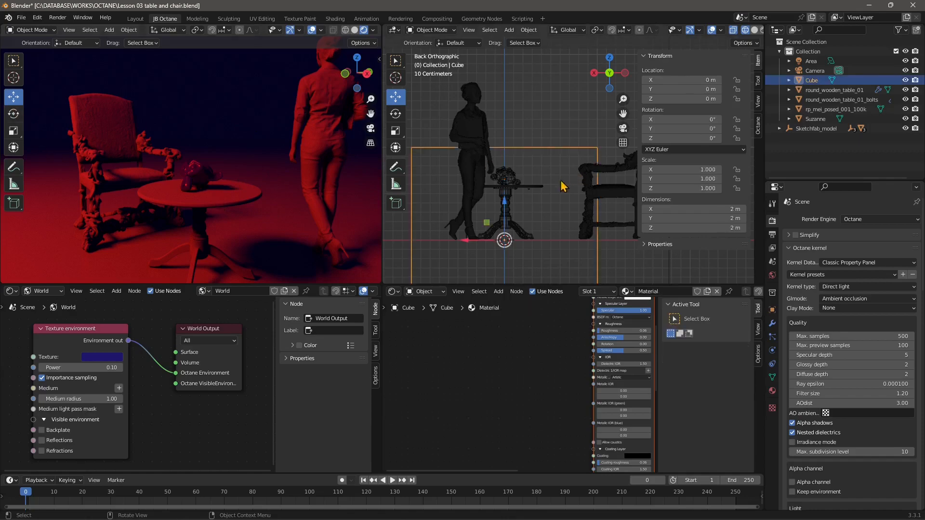
left_click(515, 184)
key("g")
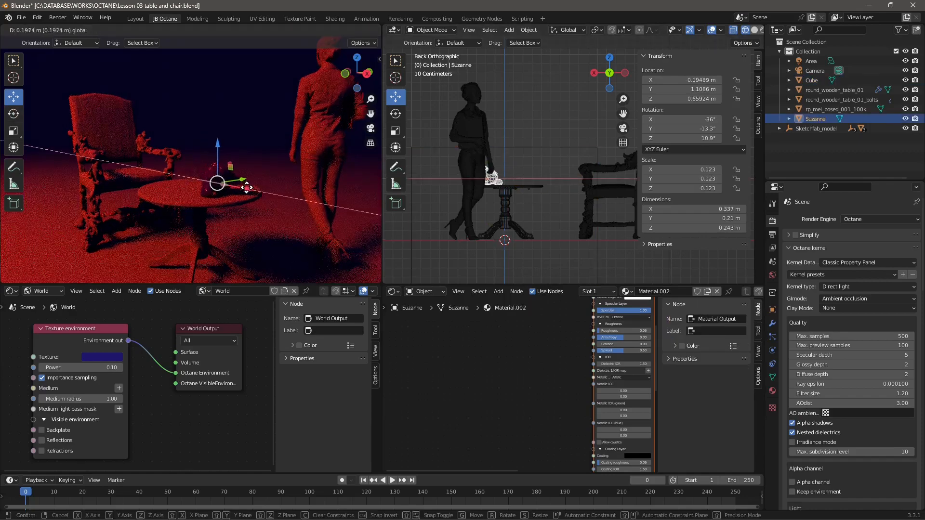
left_click(245, 189)
key("g")
left_click(215, 173)
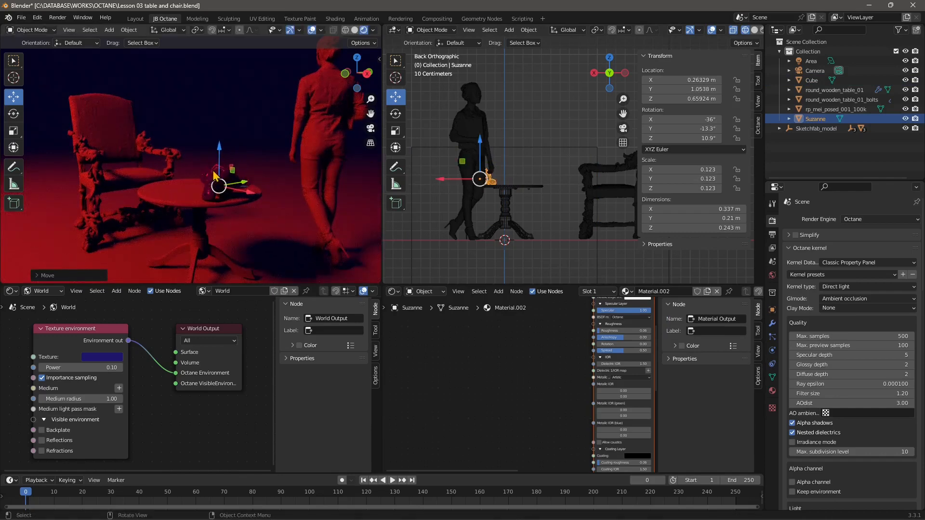
Select the area light and bring the visibility options of its Texture emission node into close view.
scroll(513, 250, "down", 4)
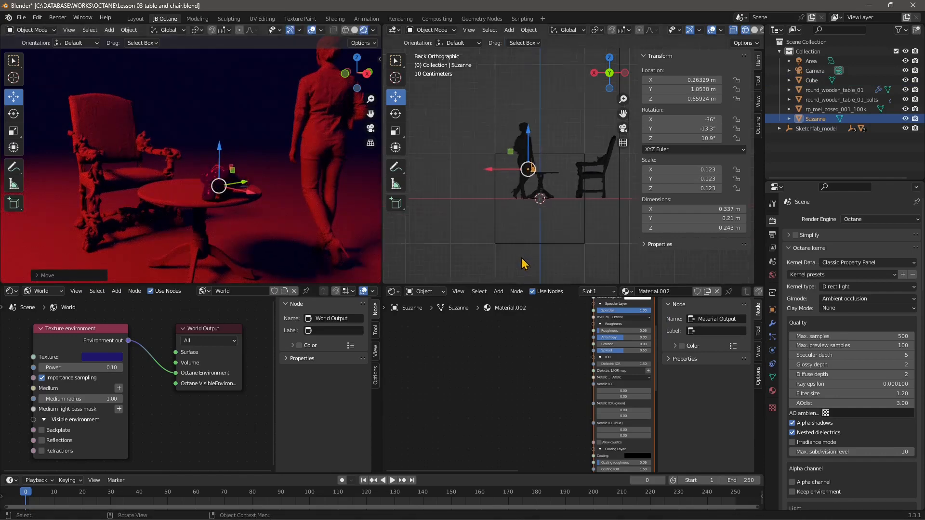
scroll(521, 178, "down", 4)
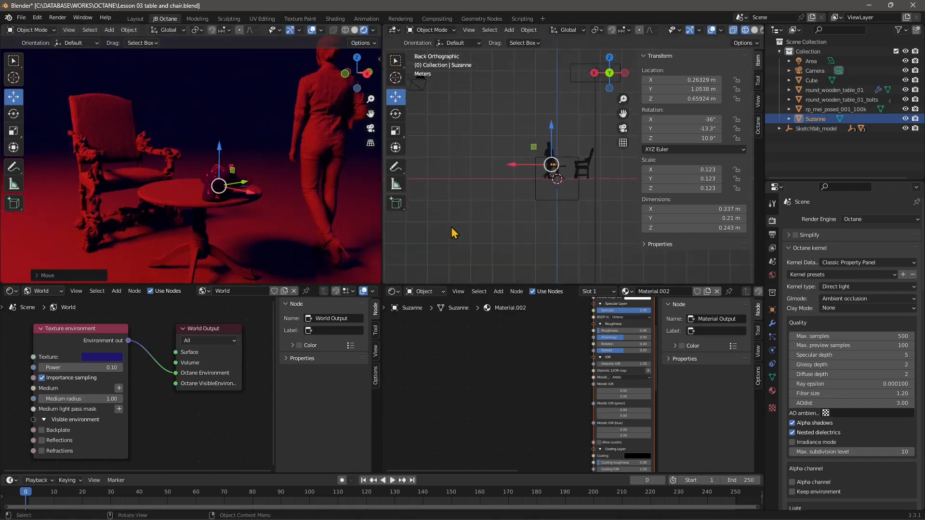
left_click(588, 99)
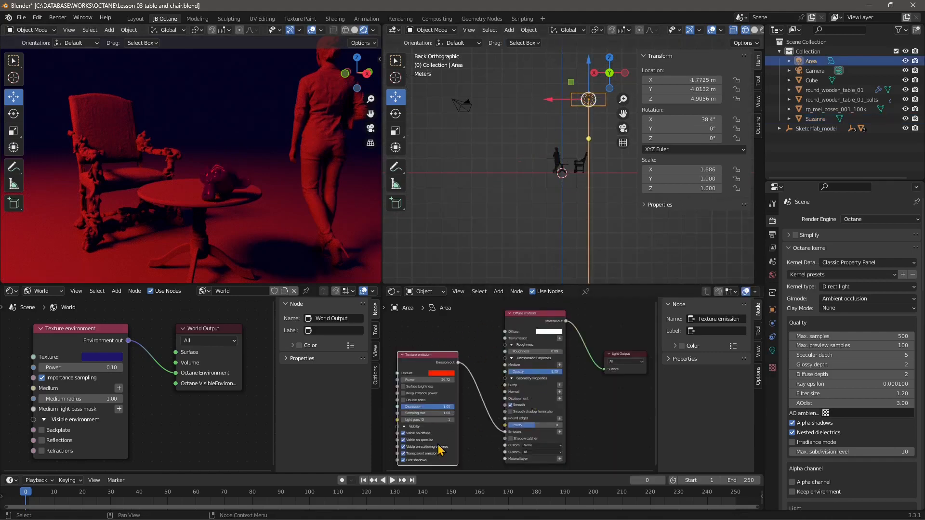
scroll(440, 449, "up", 2)
middle_click_drag(476, 449, 527, 401)
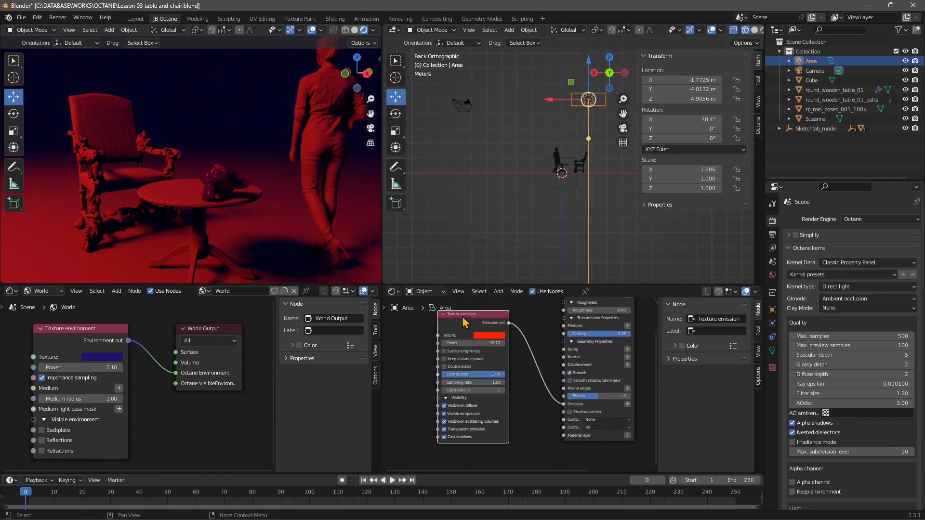
scroll(446, 380, "up", 2)
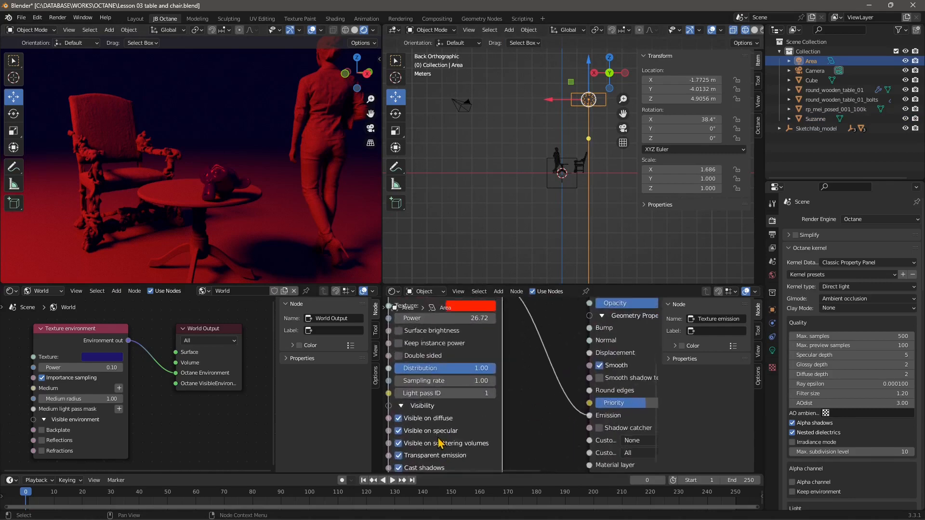
middle_click_drag(455, 438, 492, 392)
scroll(517, 379, "up", 2)
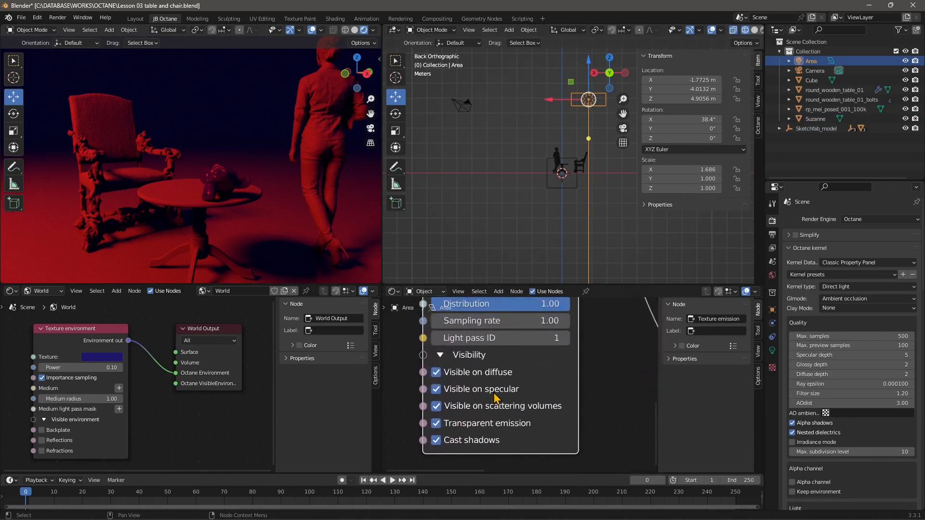
Test the area light's Visible on diffuse, Visible on specular and Cast shadows options by switching each off and back on.
left_click(437, 377)
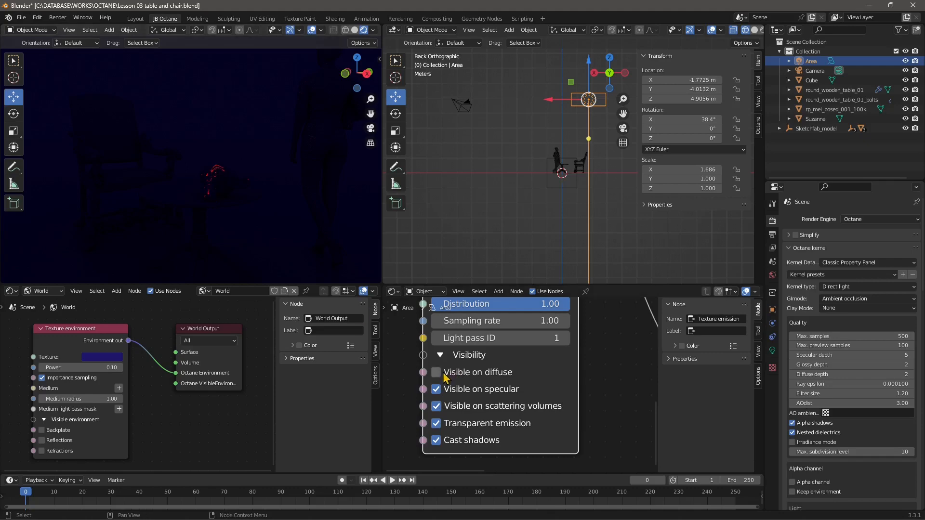
left_click(437, 372)
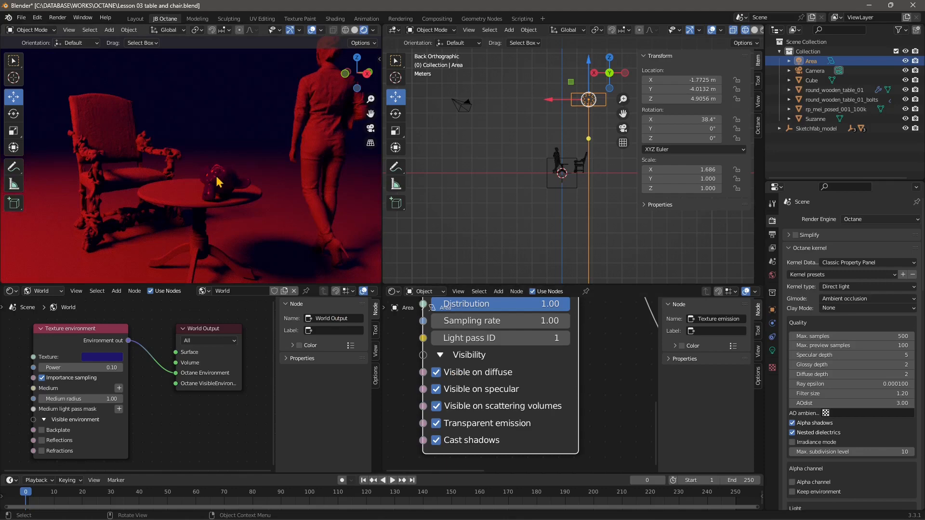
left_click(436, 389)
left_click(437, 389)
left_click(437, 442)
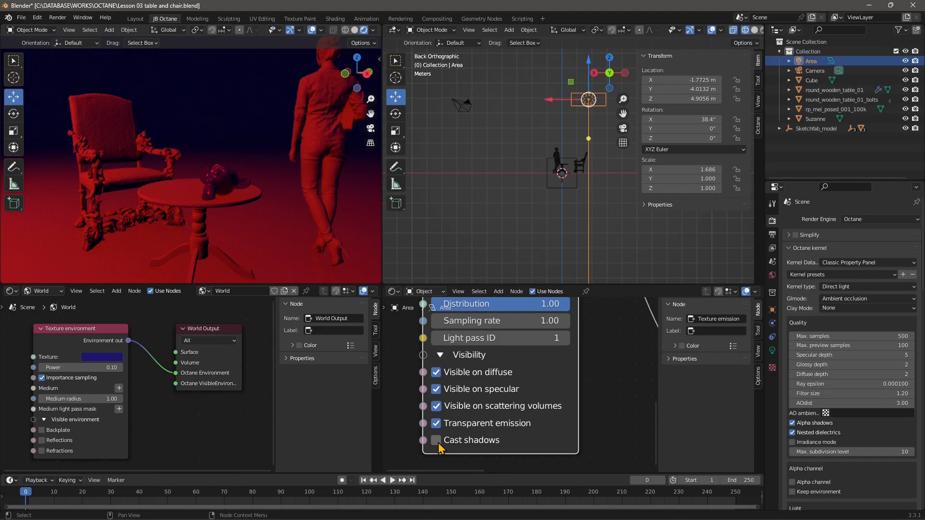
left_click(439, 445)
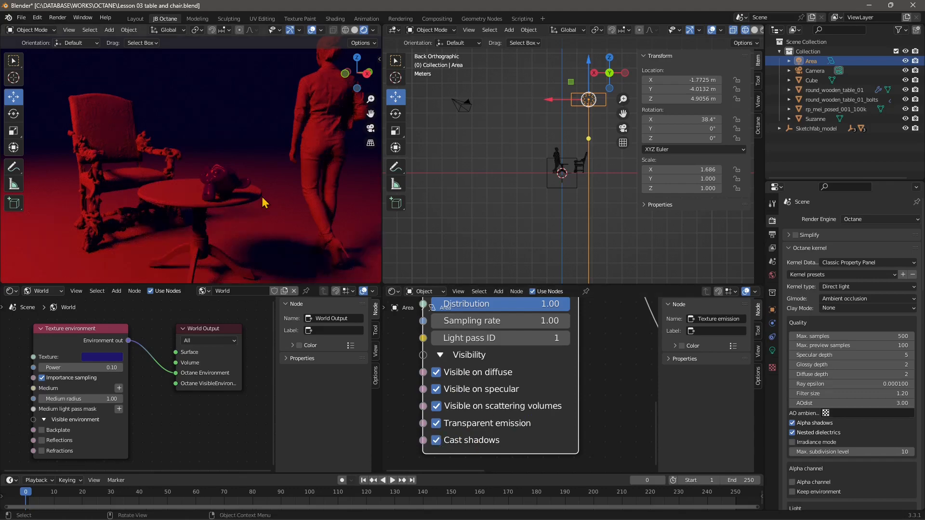
scroll(495, 420, "down", 5)
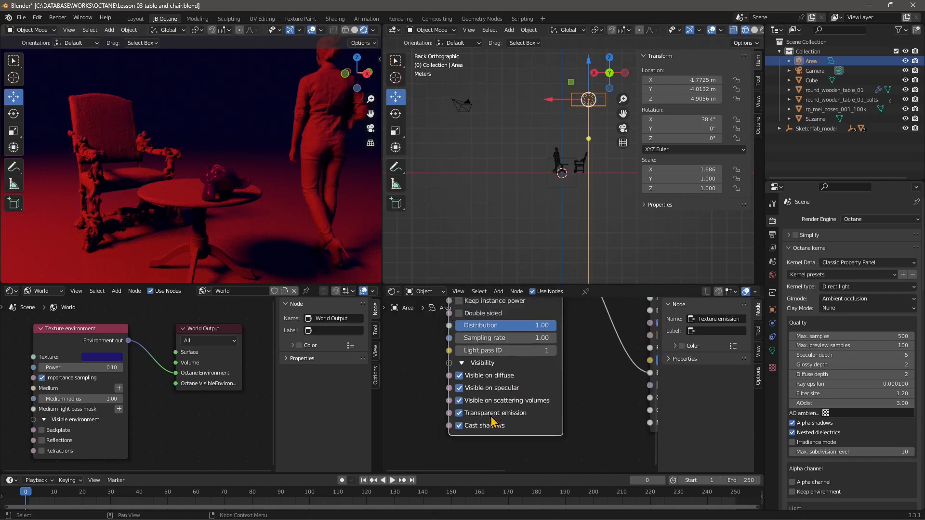
scroll(495, 420, "down", 5)
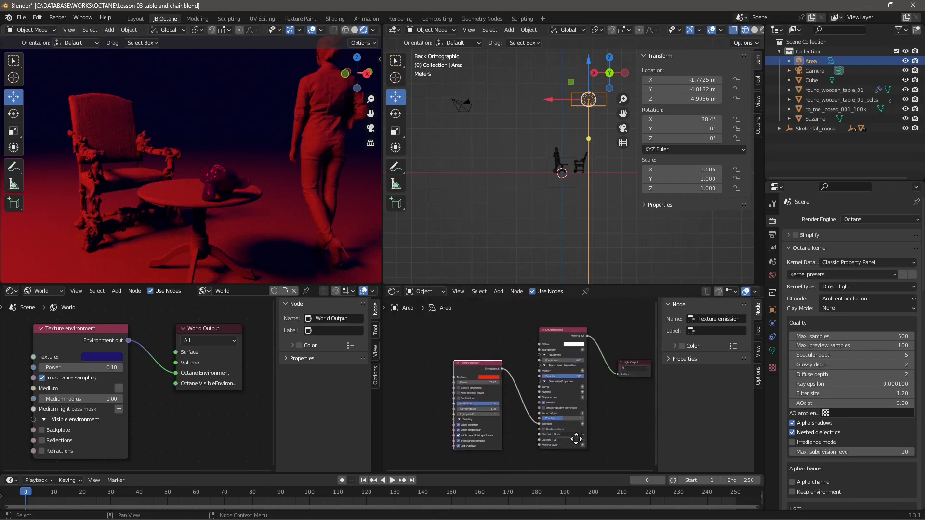
middle_click_drag(575, 414, 543, 415)
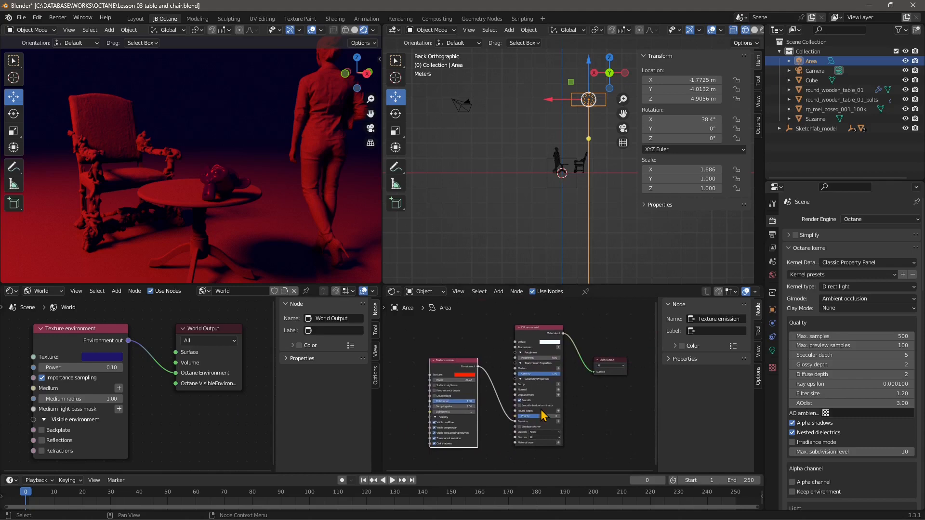
Widen the rendered viewport, collapse the orthographic view's Transform sidebar, and make both 3D viewports taller than the node editors.
left_click_drag(382, 223, 497, 234)
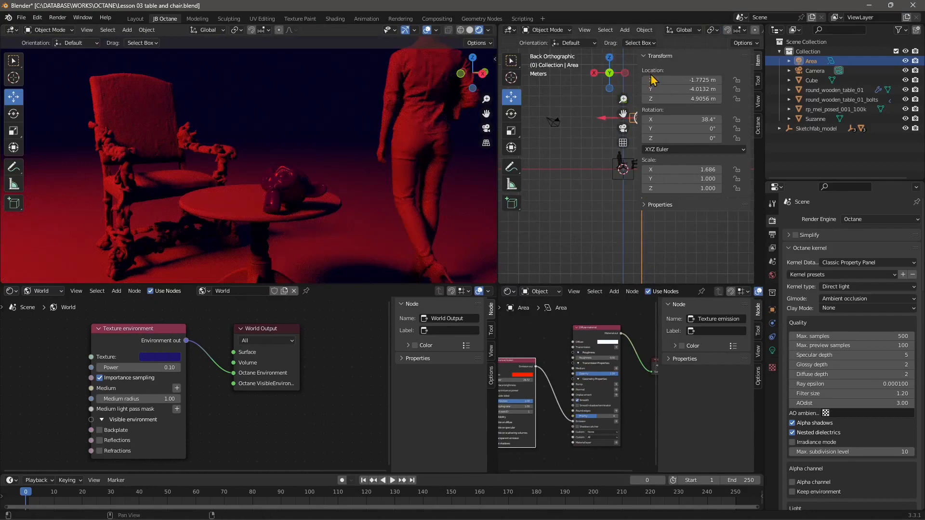
left_click_drag(637, 61, 751, 63)
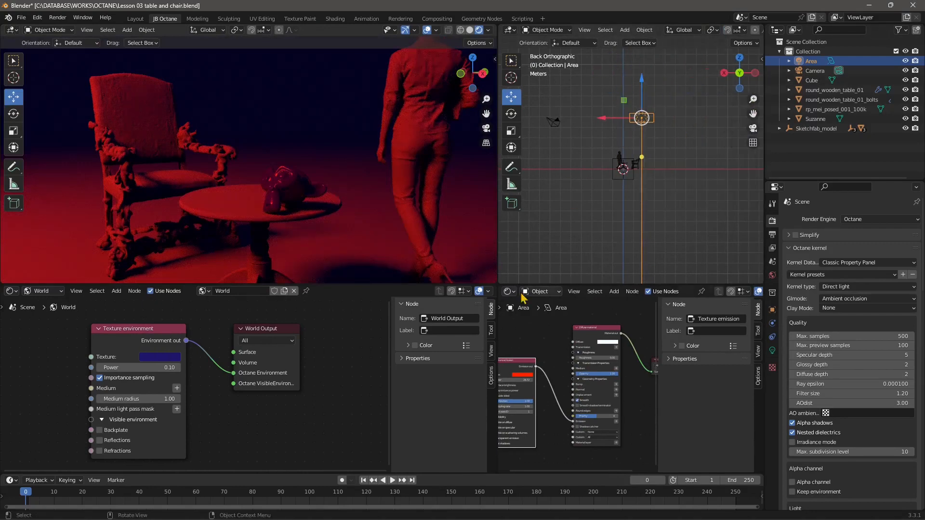
left_click_drag(521, 286, 523, 356)
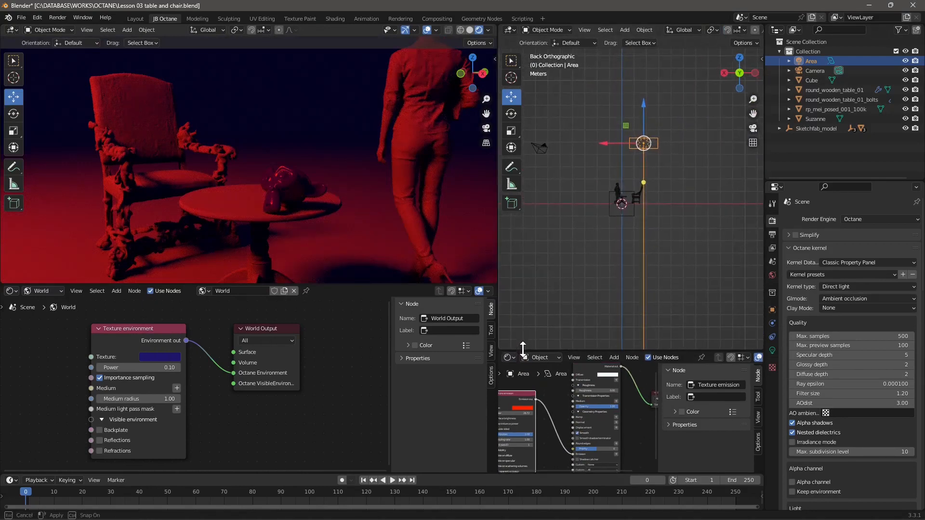
left_click_drag(398, 288, 399, 349)
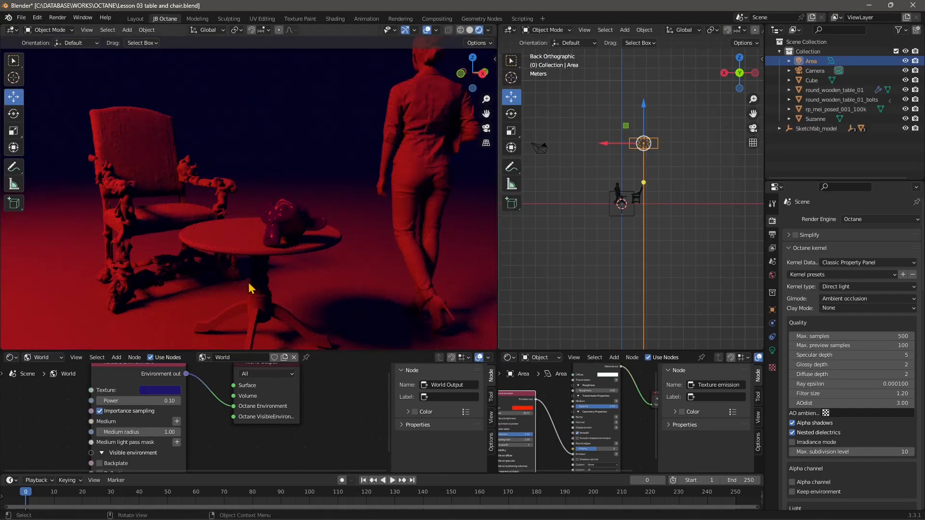